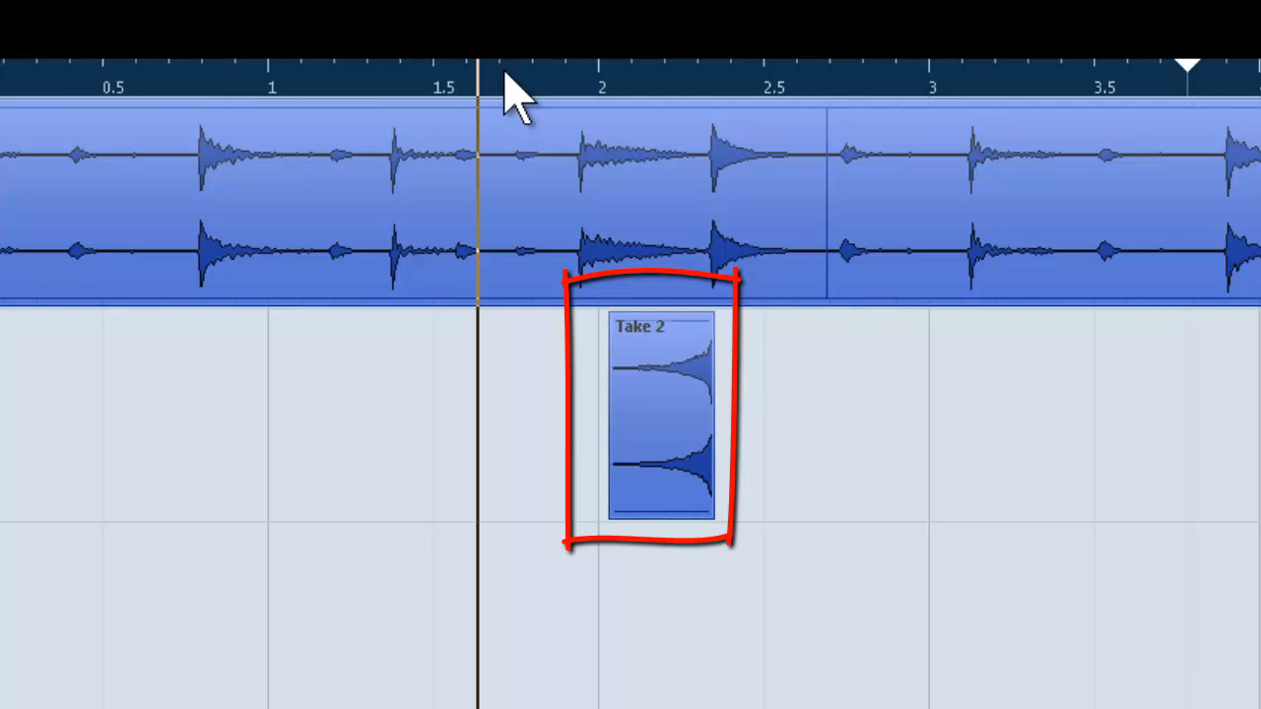
# Play back the drum loop to hear how the reversed hit on the second track leads into the beat around 2.35 seconds
pyautogui.press('KP_Subtract')
pyautogui.press('9')
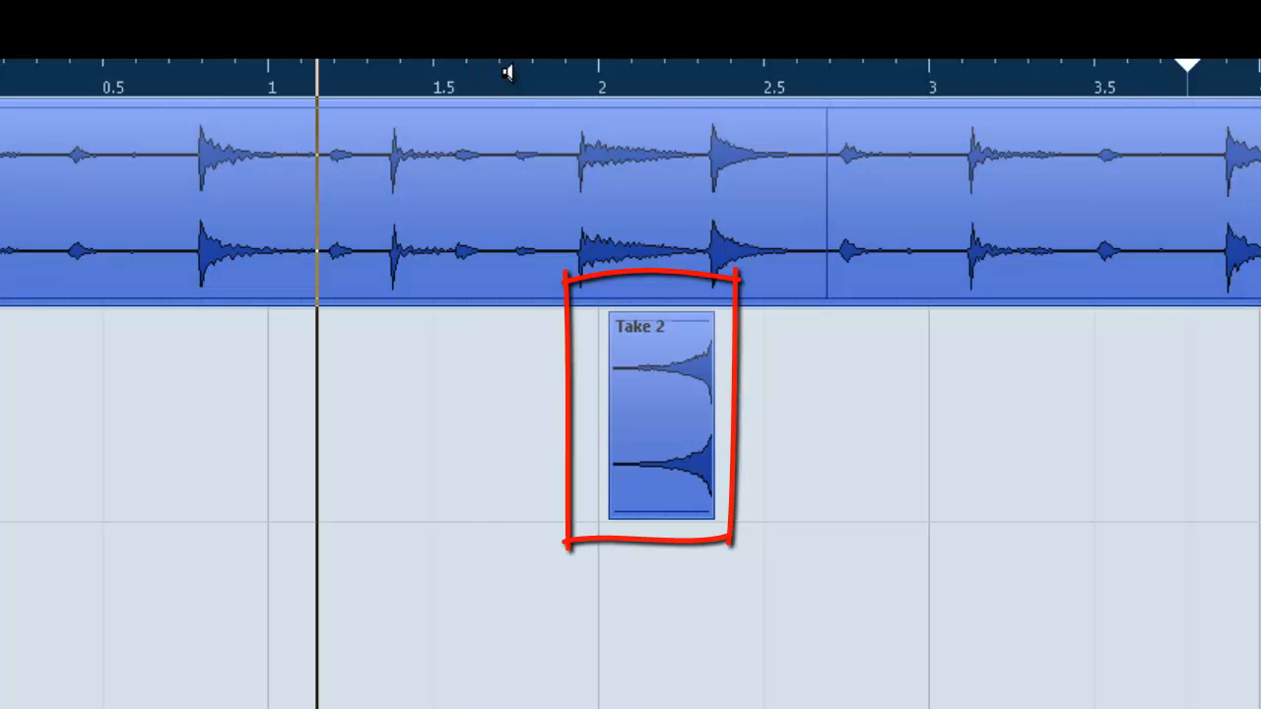
pyautogui.press('space')
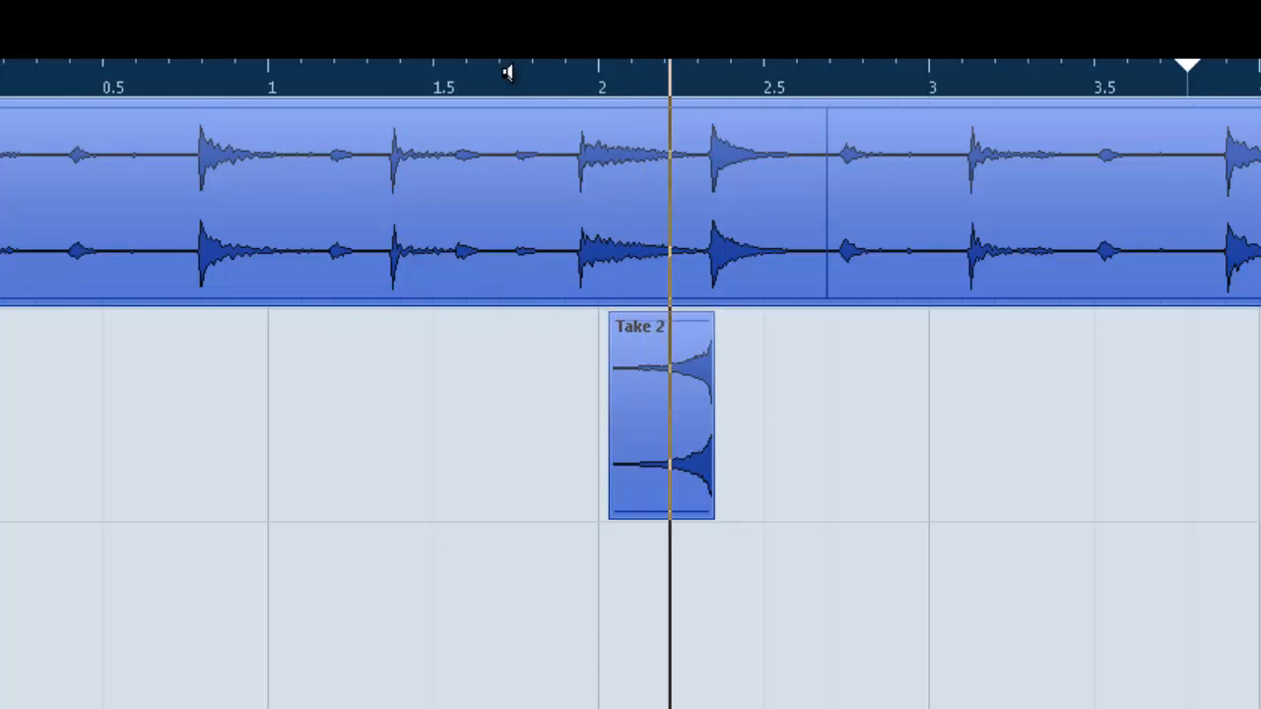
pyautogui.press('8')
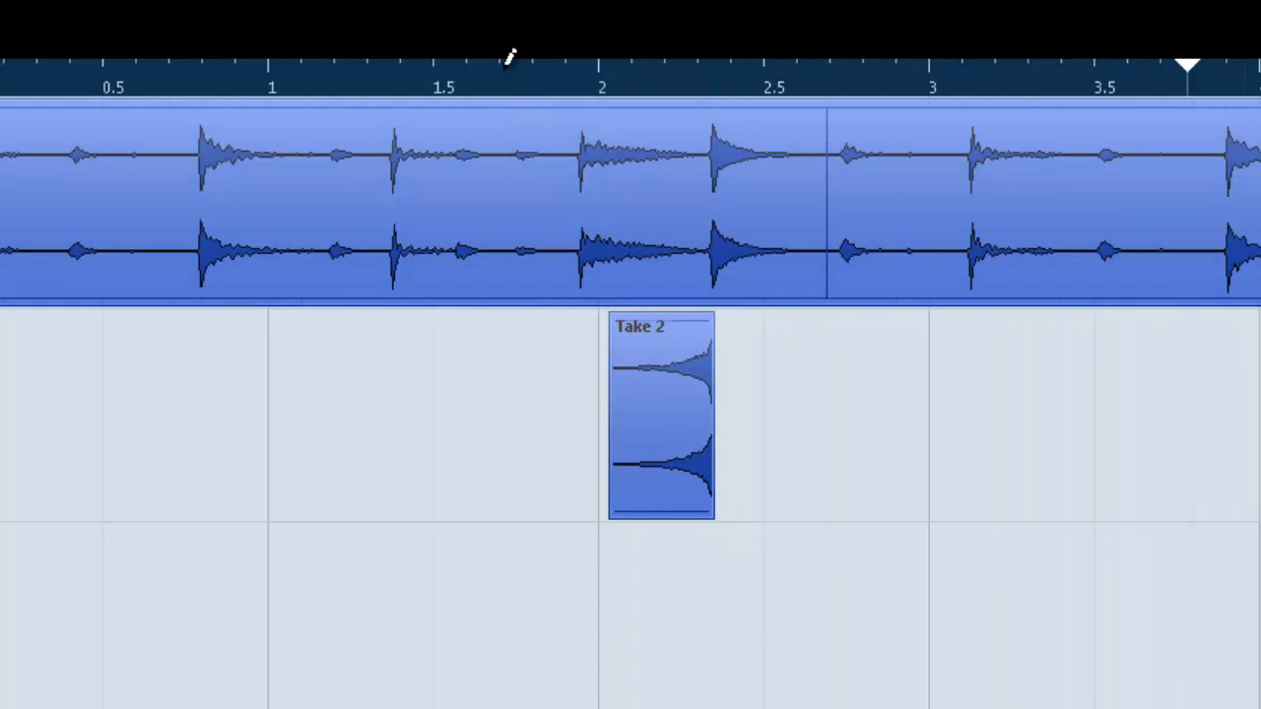
pyautogui.press('1')
pyautogui.press('space')
pyautogui.press('9')
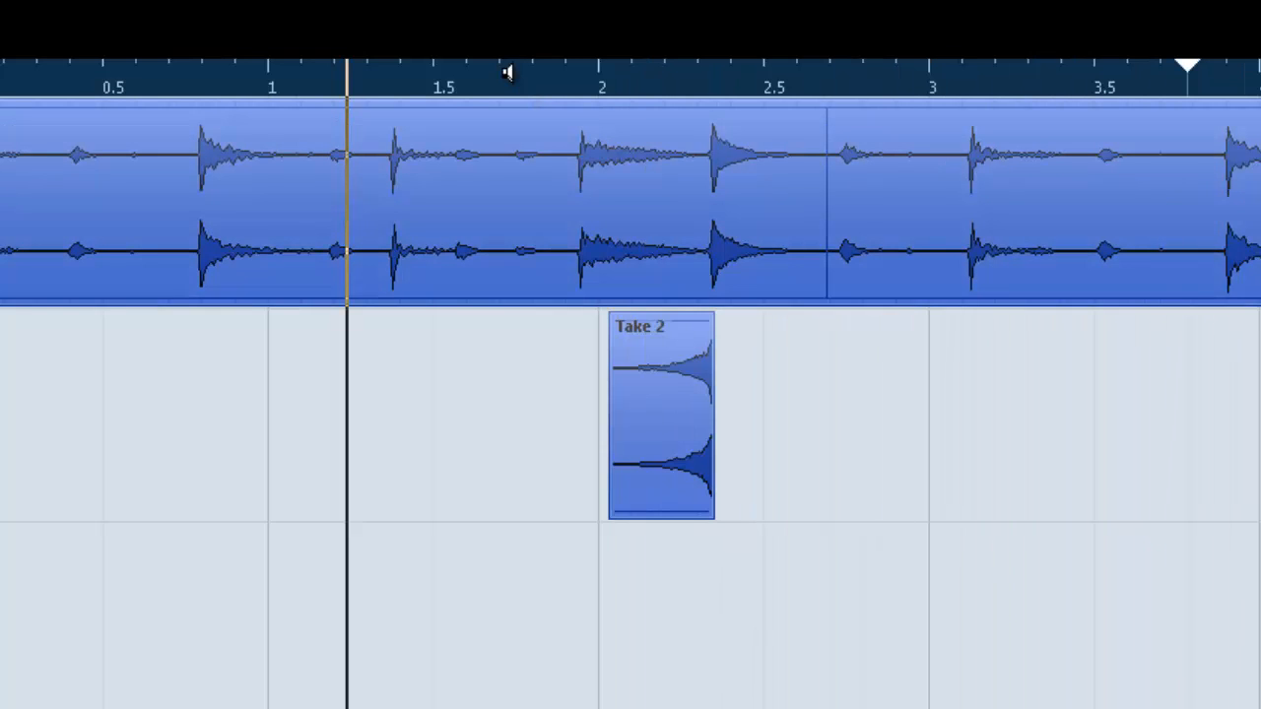
pyautogui.press('Down')
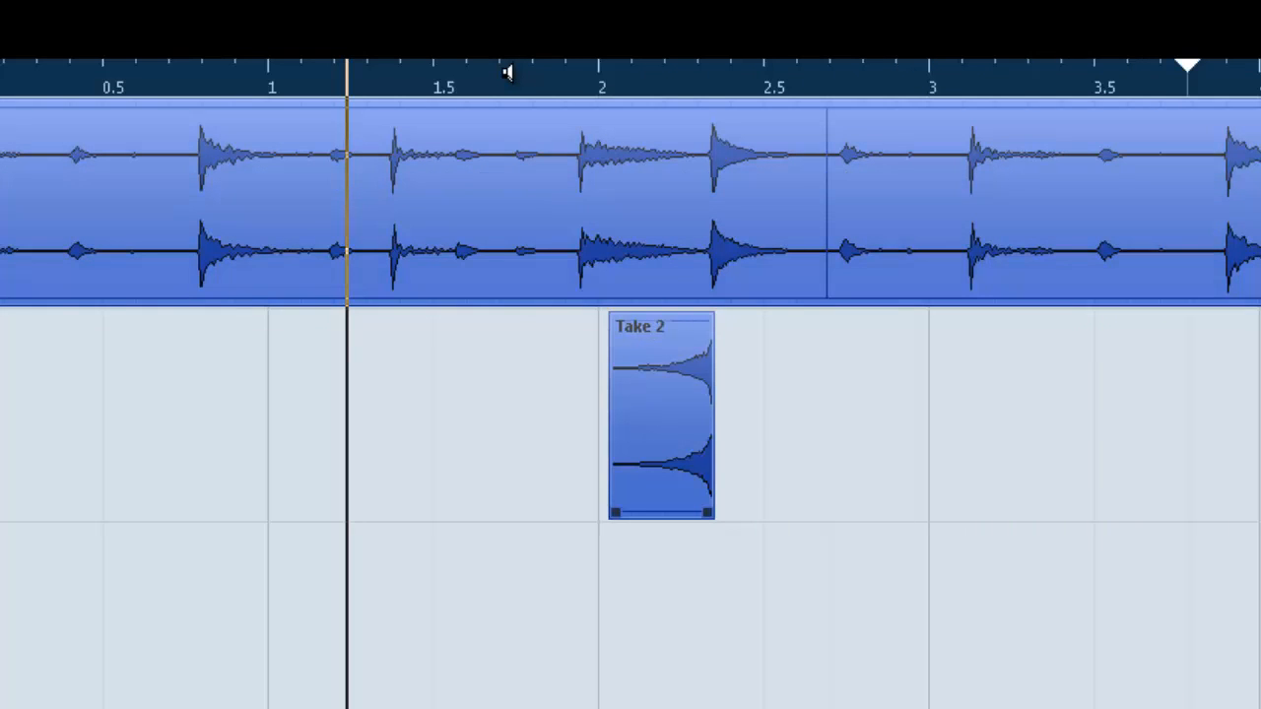
pyautogui.press('Down')
pyautogui.press('1')
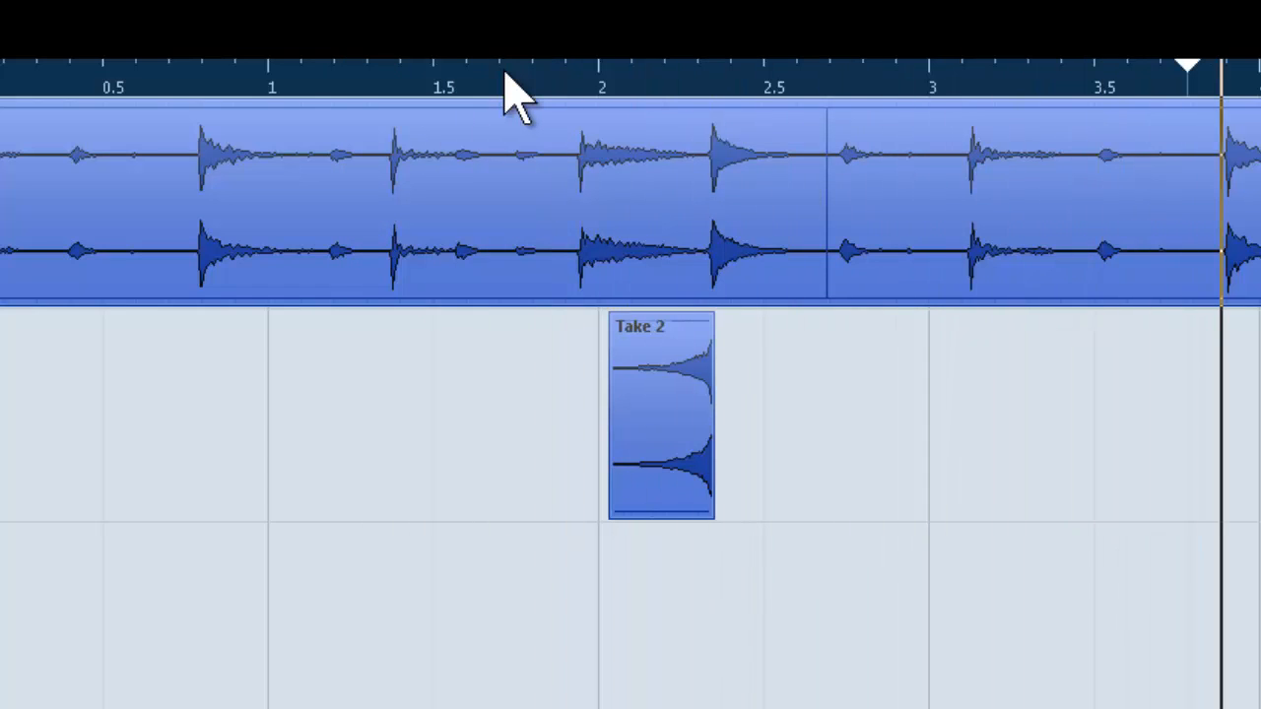
pyautogui.click(504, 74)
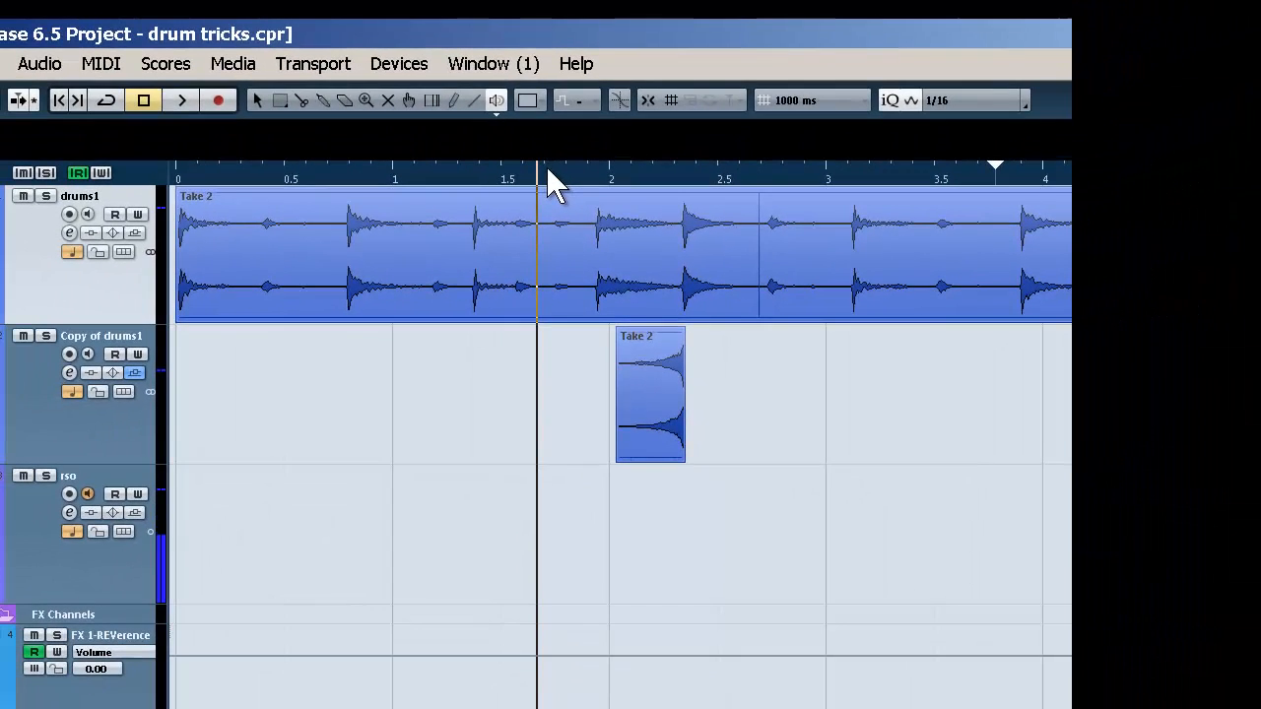
# Duplicate the drums1 track
pyautogui.press('Menu')
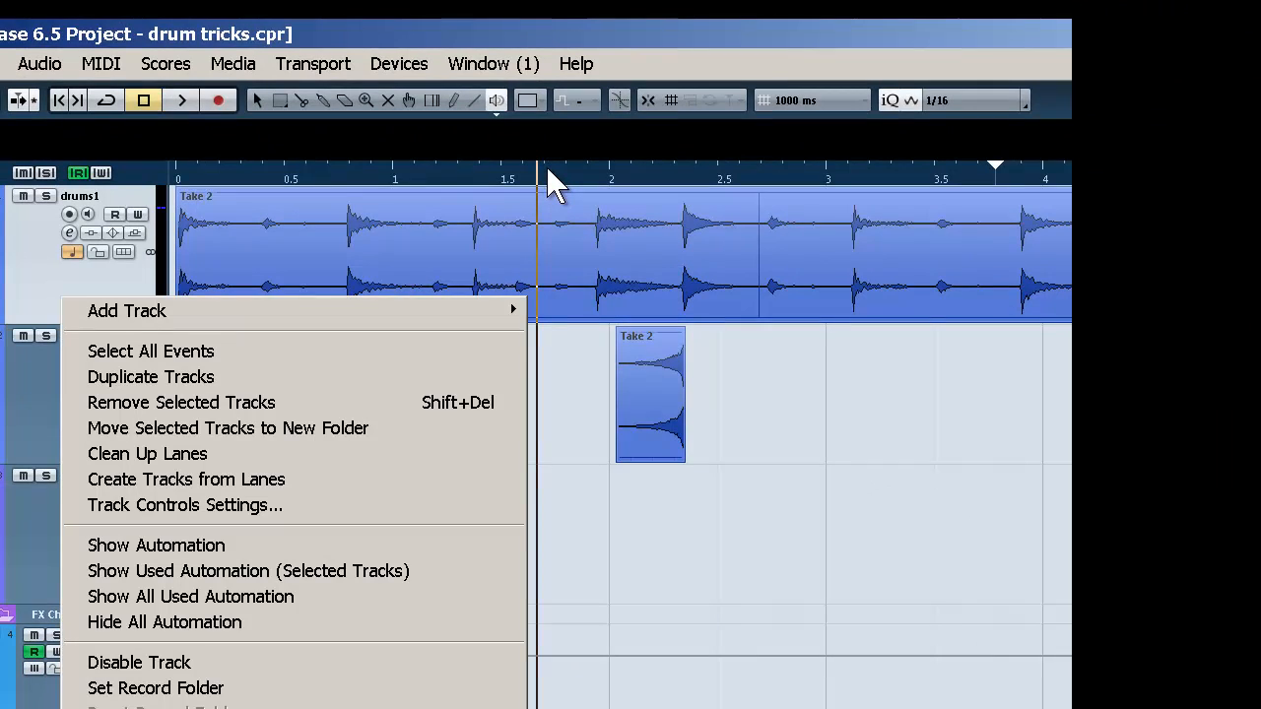
pyautogui.press('Down')
pyautogui.press('Down')
pyautogui.press('Down')
pyautogui.press('Return')
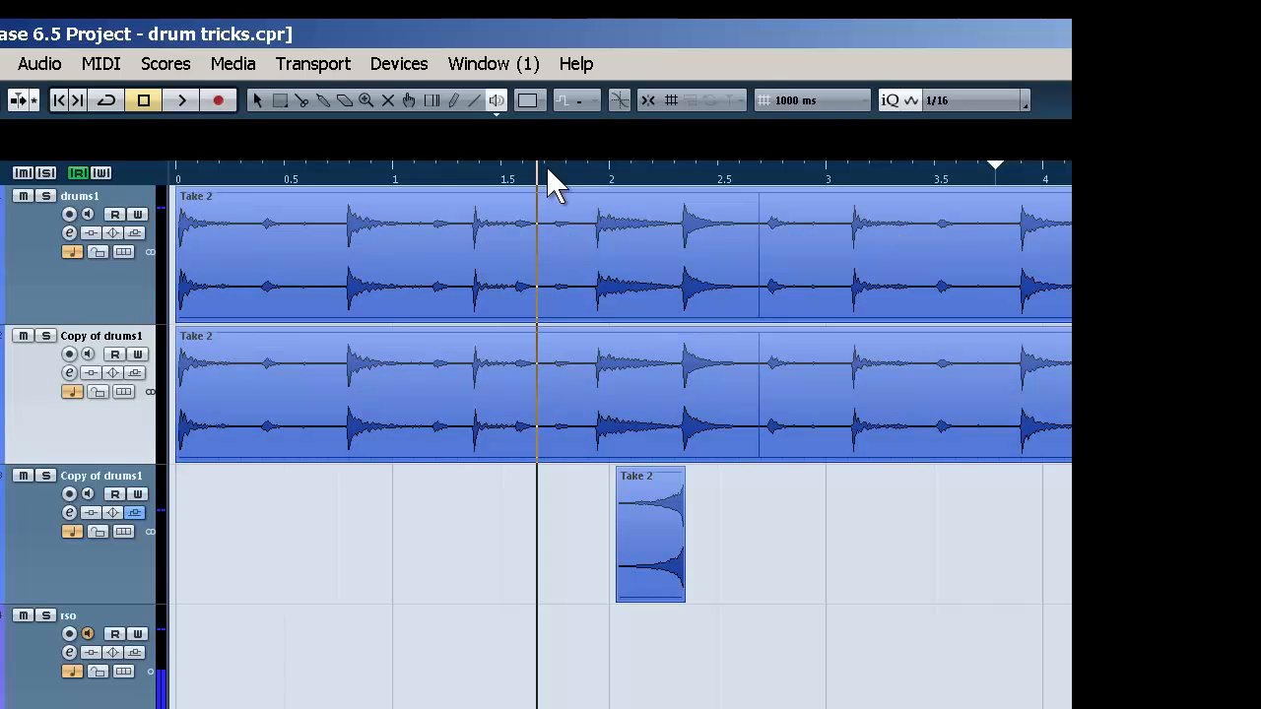
# Split the duplicated drum event just before the hit at about 3.9 seconds and around the hit between about 7 and 7.39 seconds
pyautogui.press('1')
pyautogui.press('KP_Subtract')
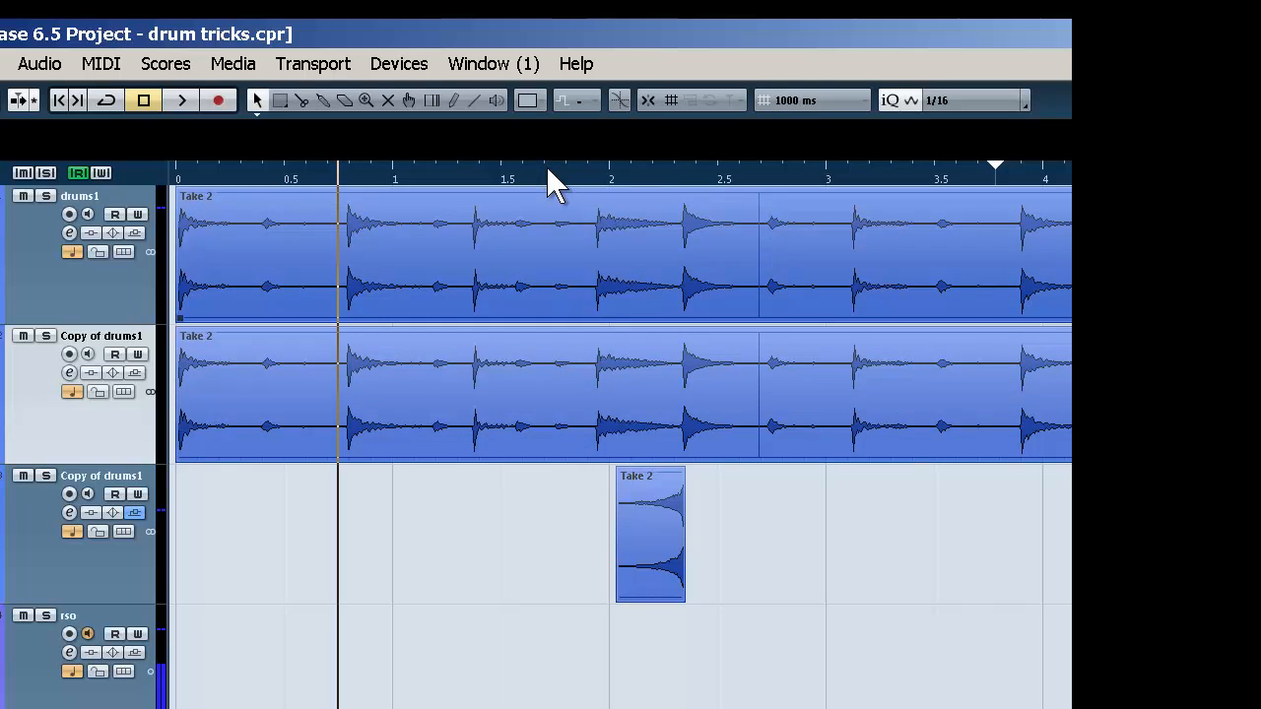
pyautogui.press('space')
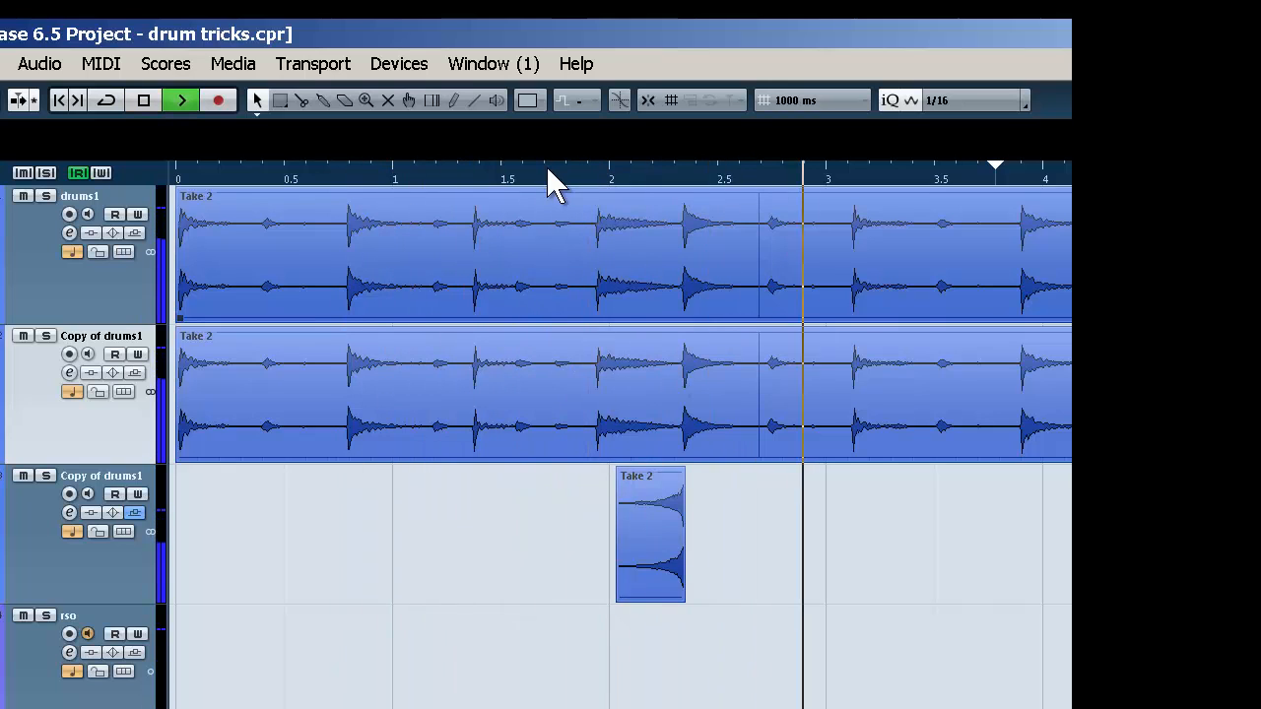
pyautogui.press('space')
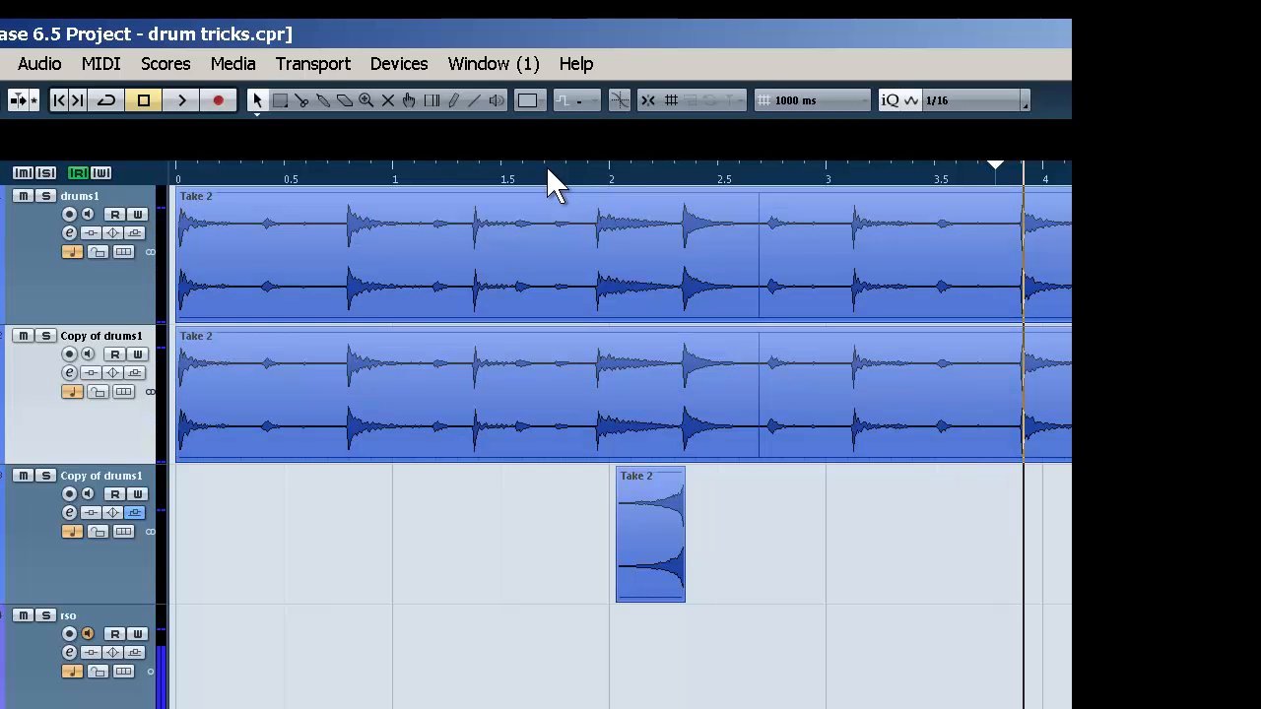
pyautogui.press('3')
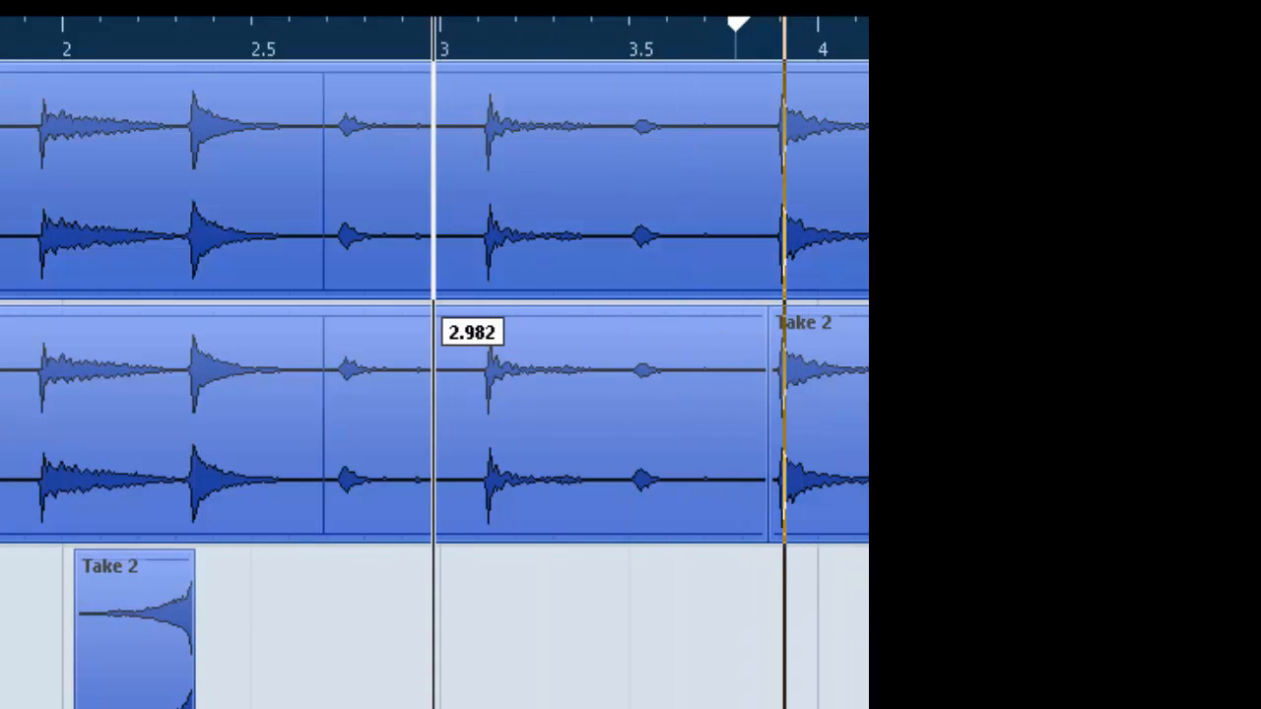
pyautogui.press('space')
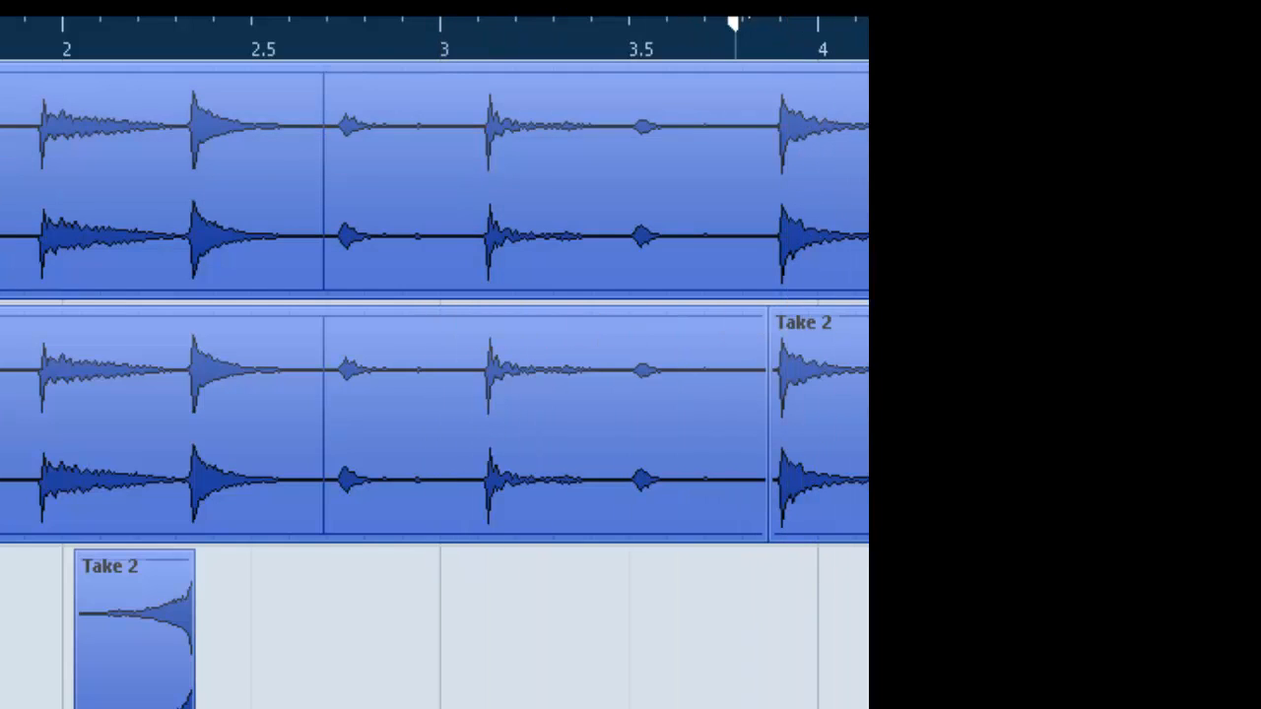
pyautogui.press('space')
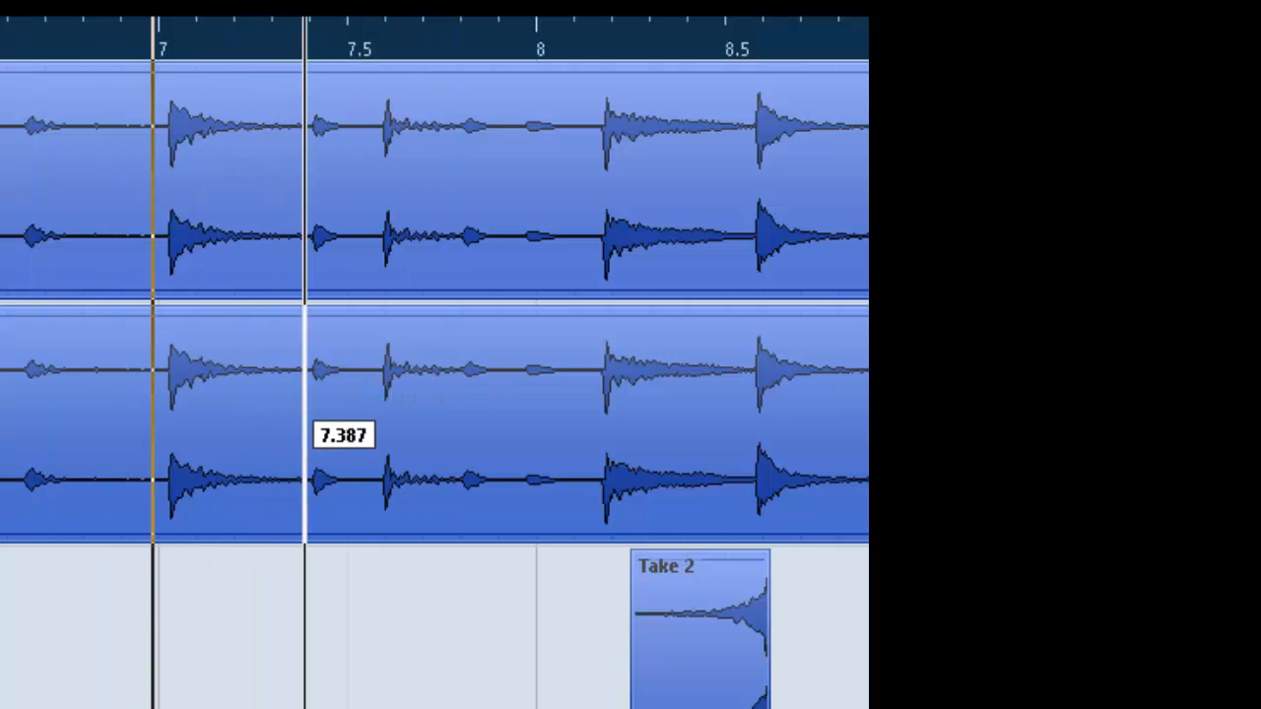
pyautogui.click(304, 425)
pyautogui.click(159, 434)
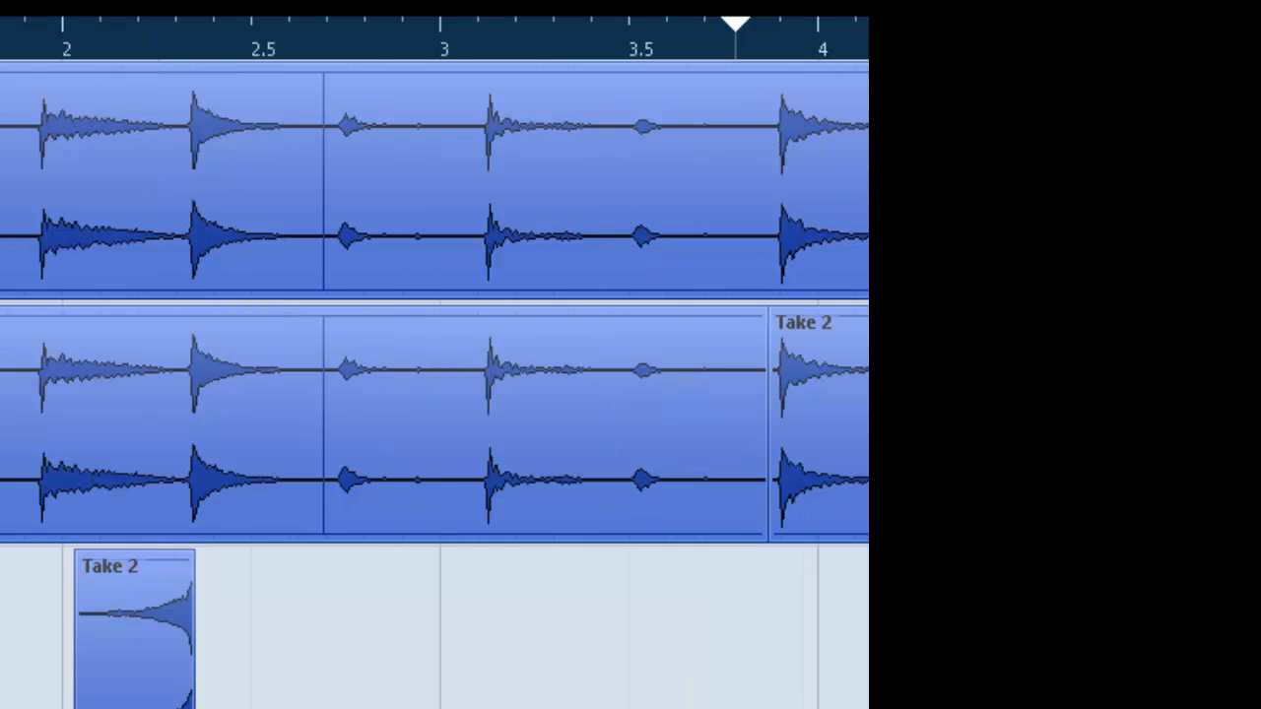
# Delete the unwanted segments of the duplicated drum event, keeping only the isolated hits near 3.9 and 7 seconds, and play back the result
pyautogui.click(551, 426)
pyautogui.click(552, 425)
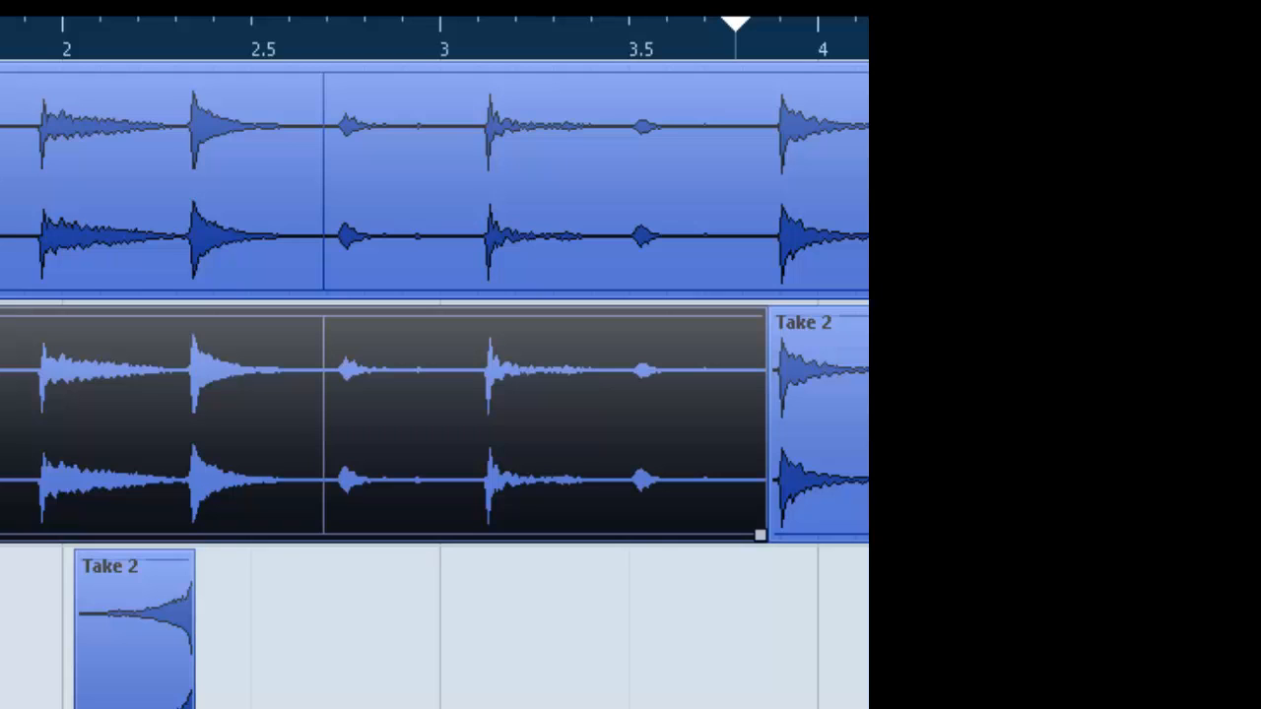
pyautogui.press('Delete')
pyautogui.press('Escape')
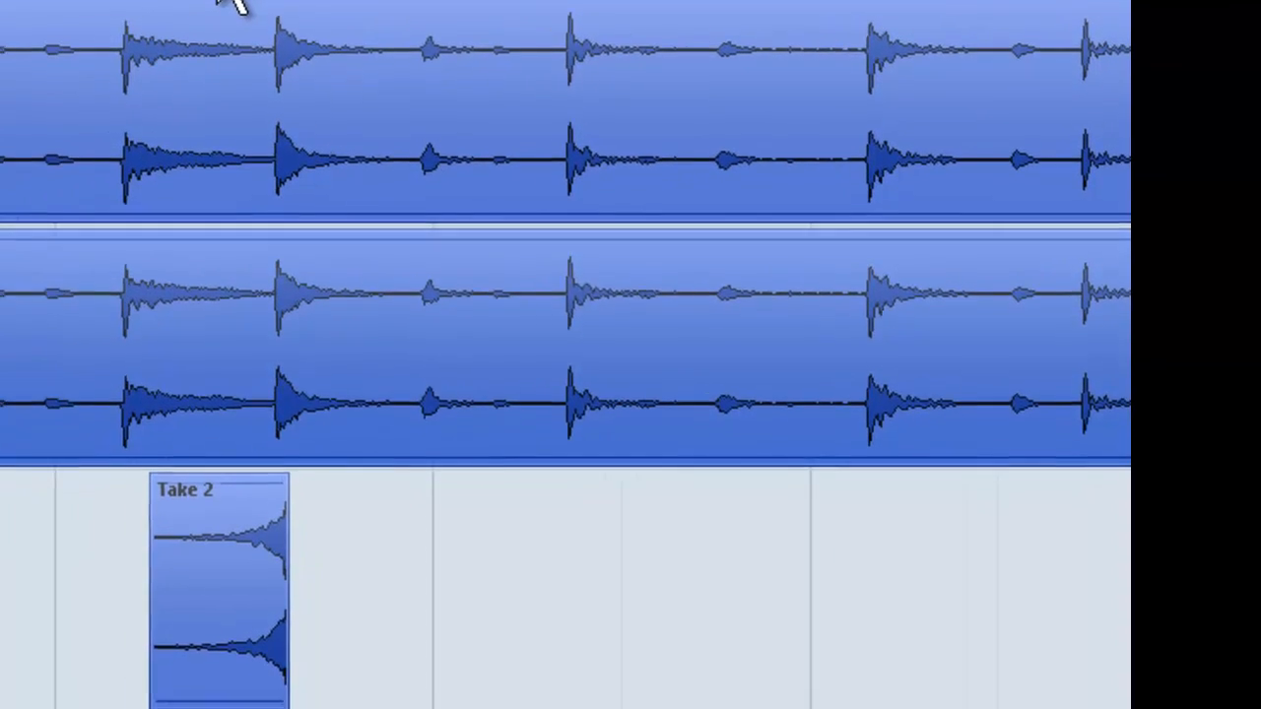
pyautogui.press('Delete')
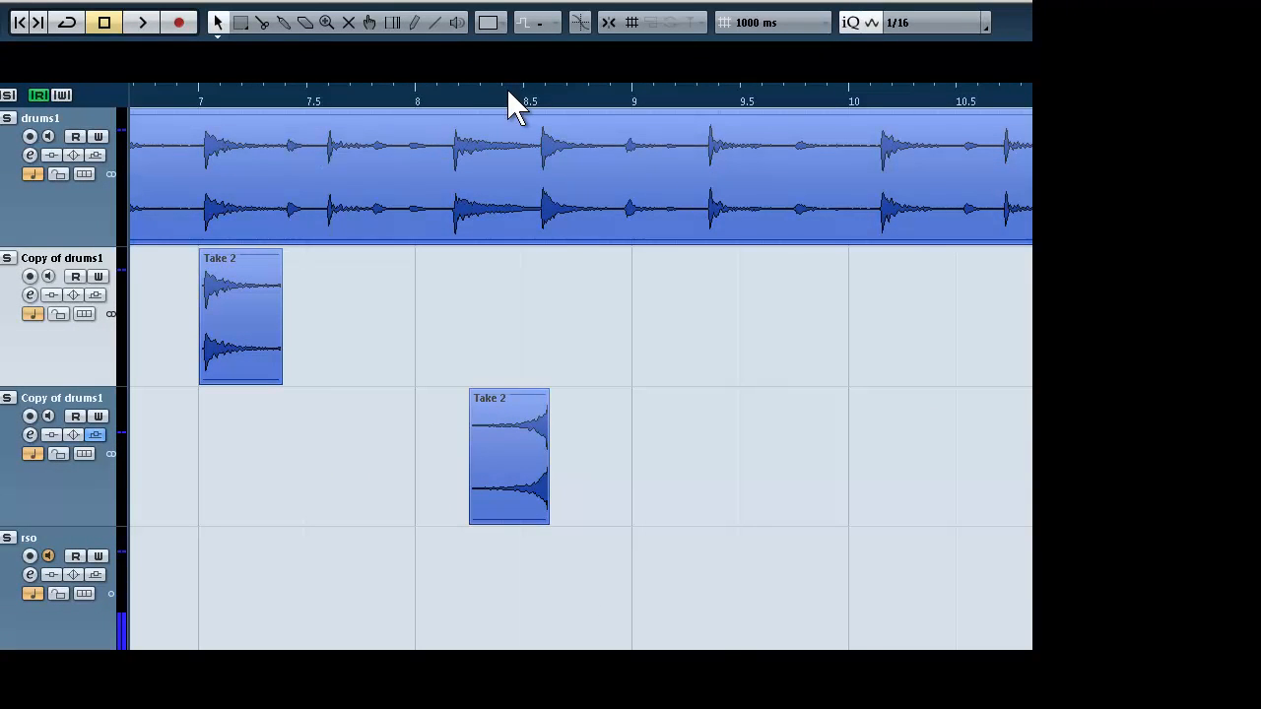
pyautogui.press('space')
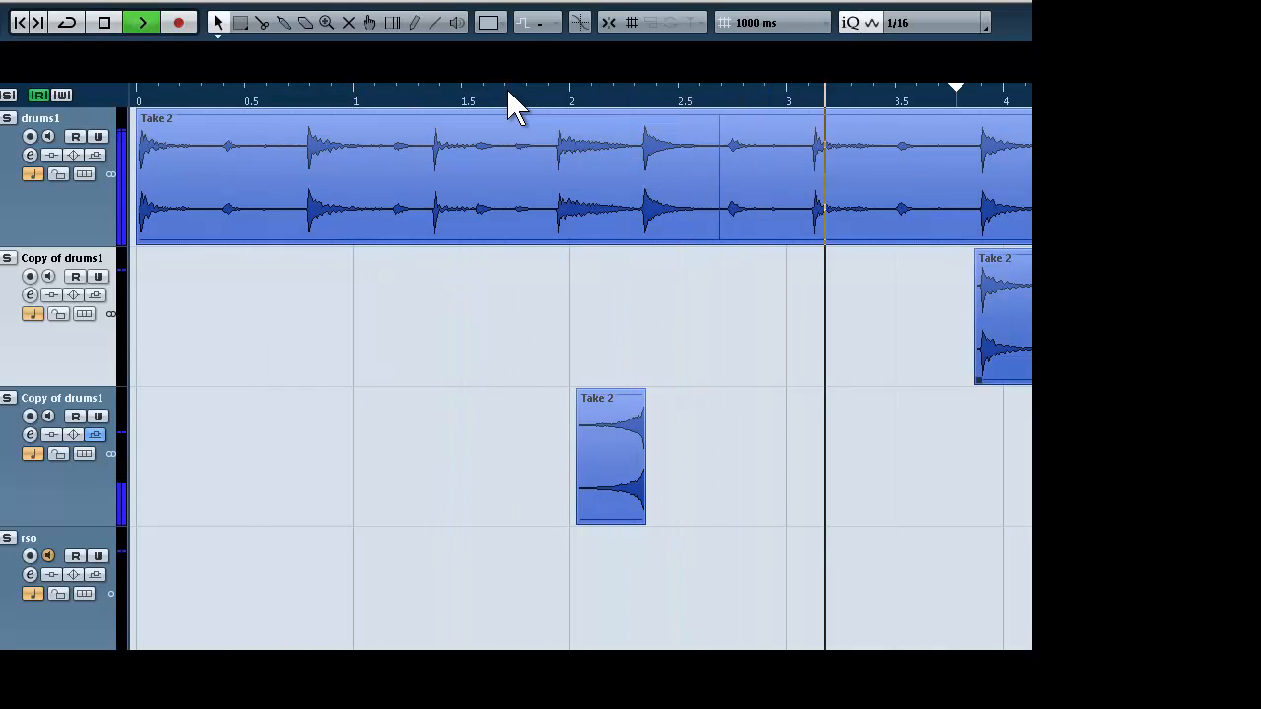
pyautogui.press('space')
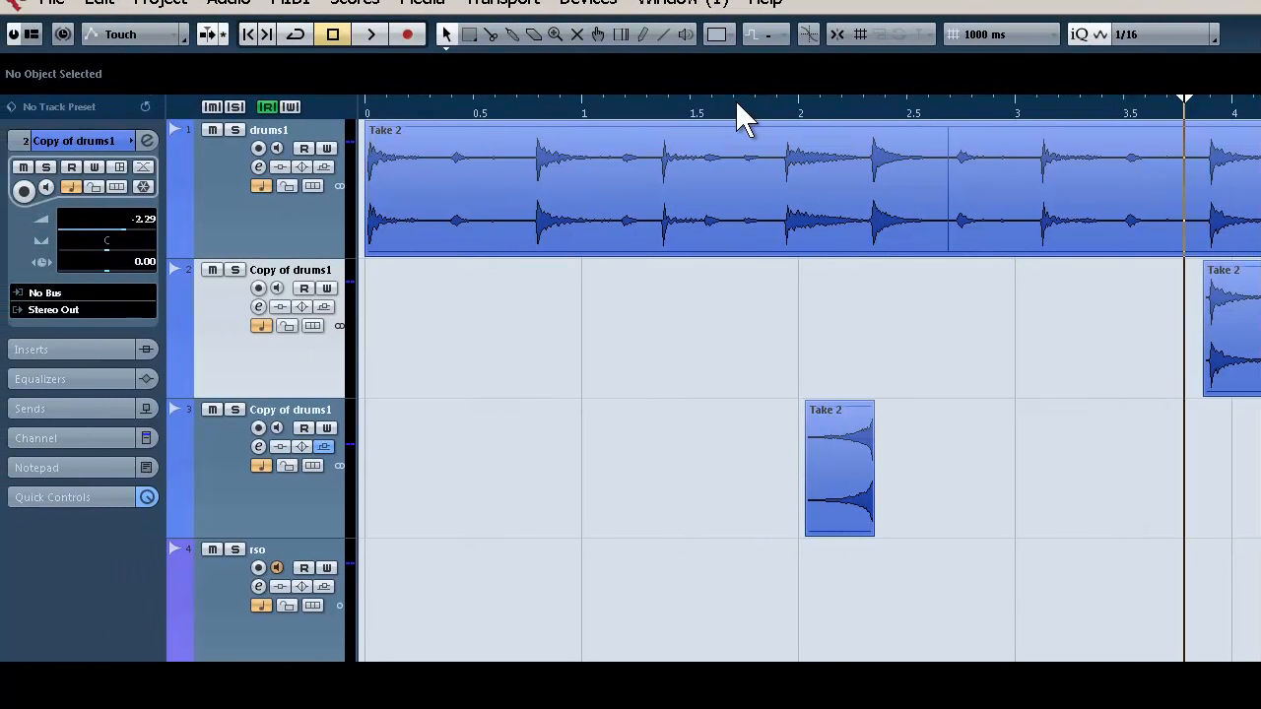
# Open the mixer and start adding an FX channel track to the project
pyautogui.press('F3')
pyautogui.hotkey('alt', 'p')
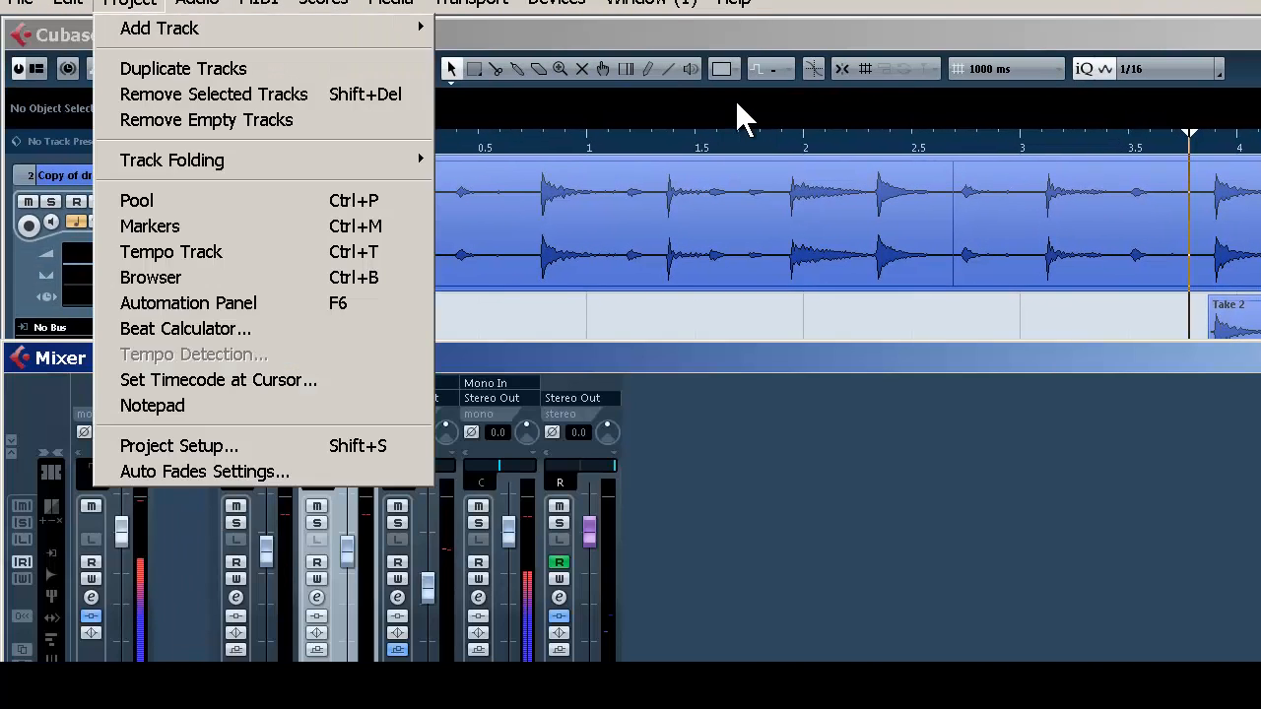
pyautogui.press('Down')
pyautogui.press('Right')
pyautogui.press('Down')
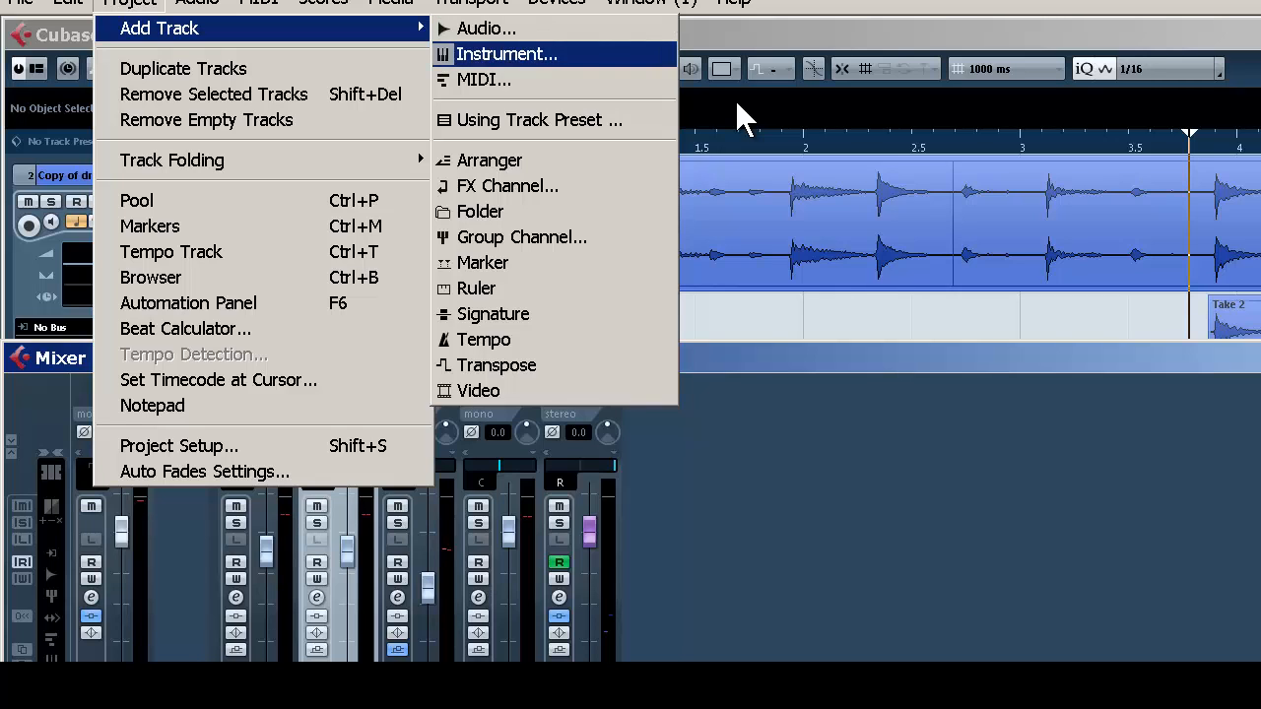
pyautogui.press('Down')
pyautogui.press('Down')
pyautogui.press('Down')
pyautogui.press('Down')
pyautogui.press('Return')
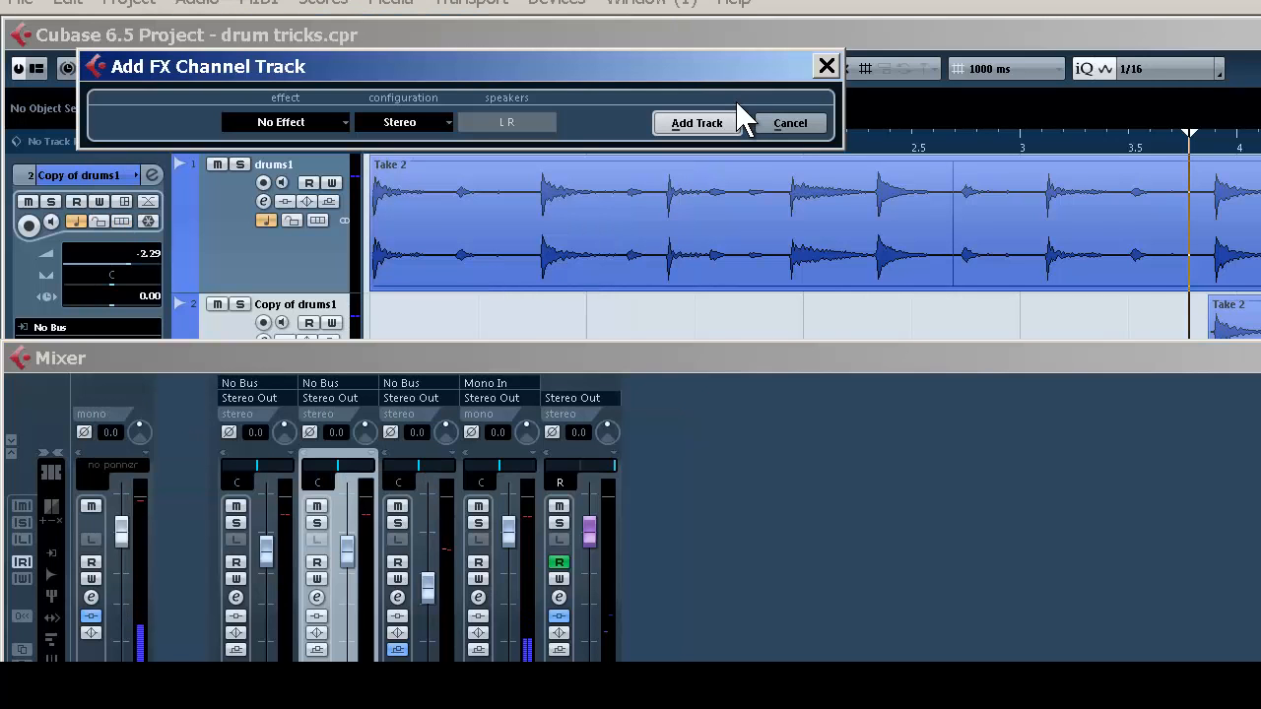
# Assign FabFilter Timeless 2 as the effect for the stereo FX channel and create the track
pyautogui.press('Down')
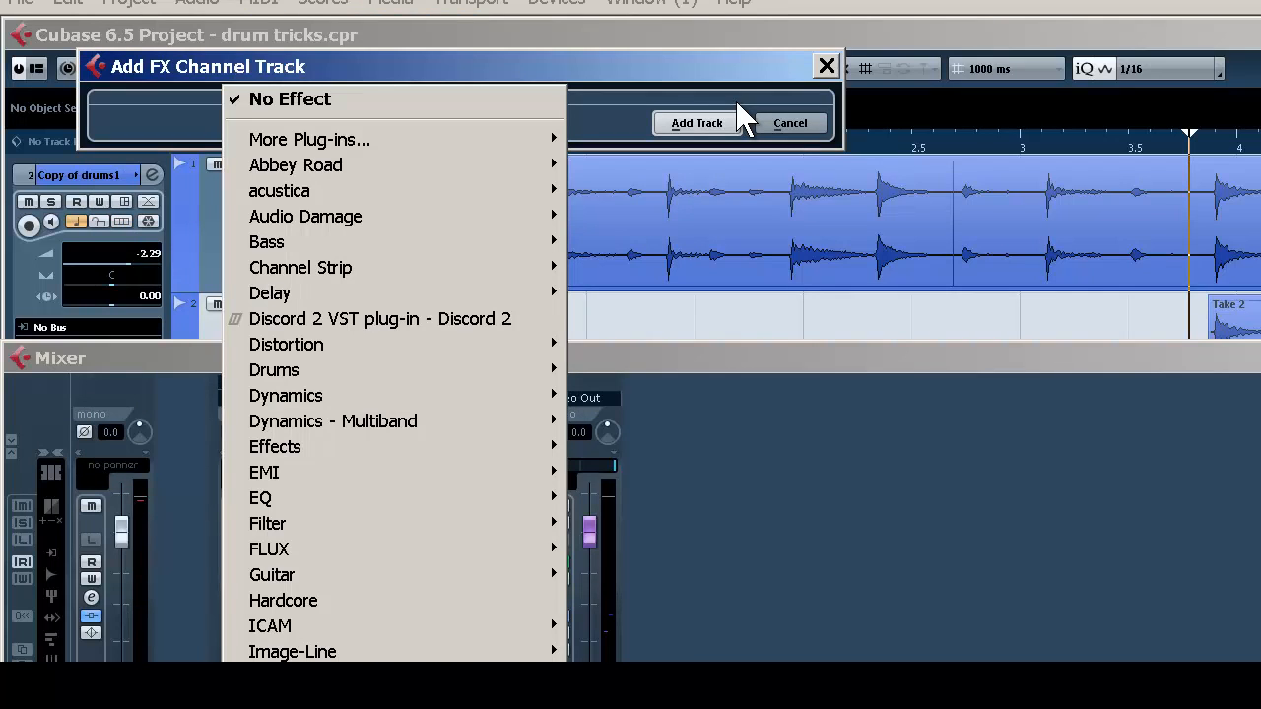
pyautogui.press('Down')
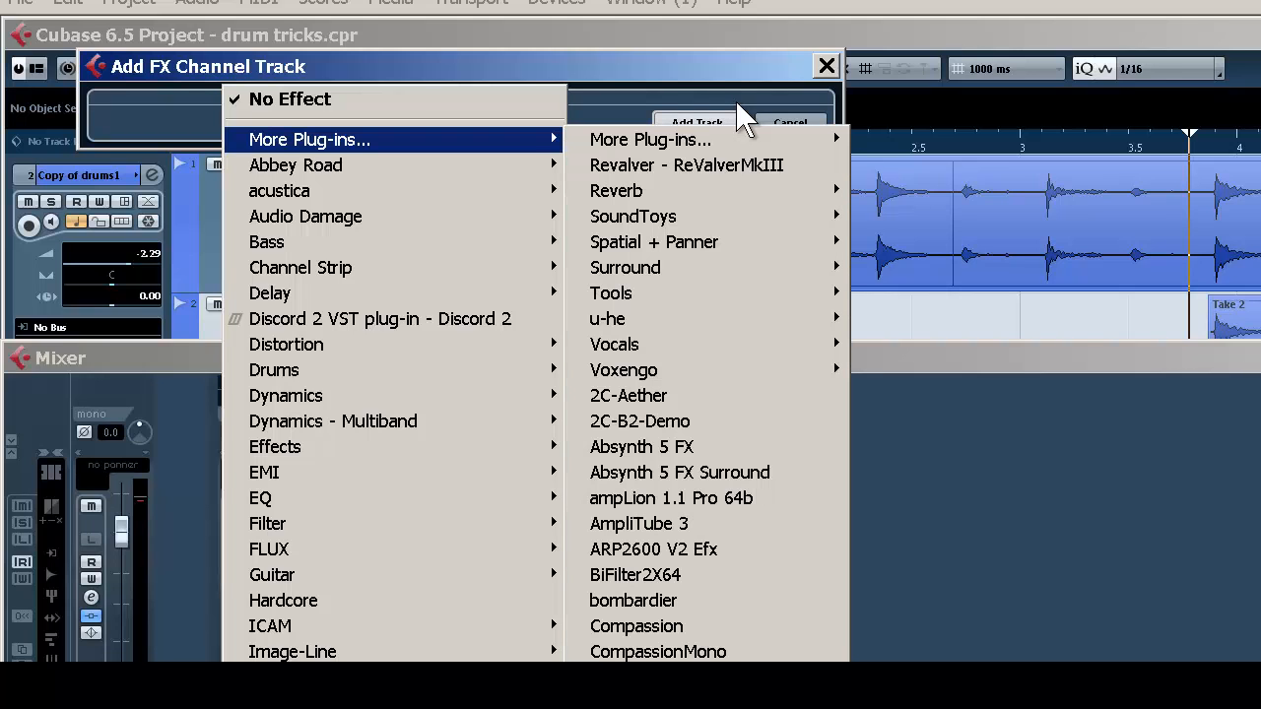
pyautogui.press('Right')
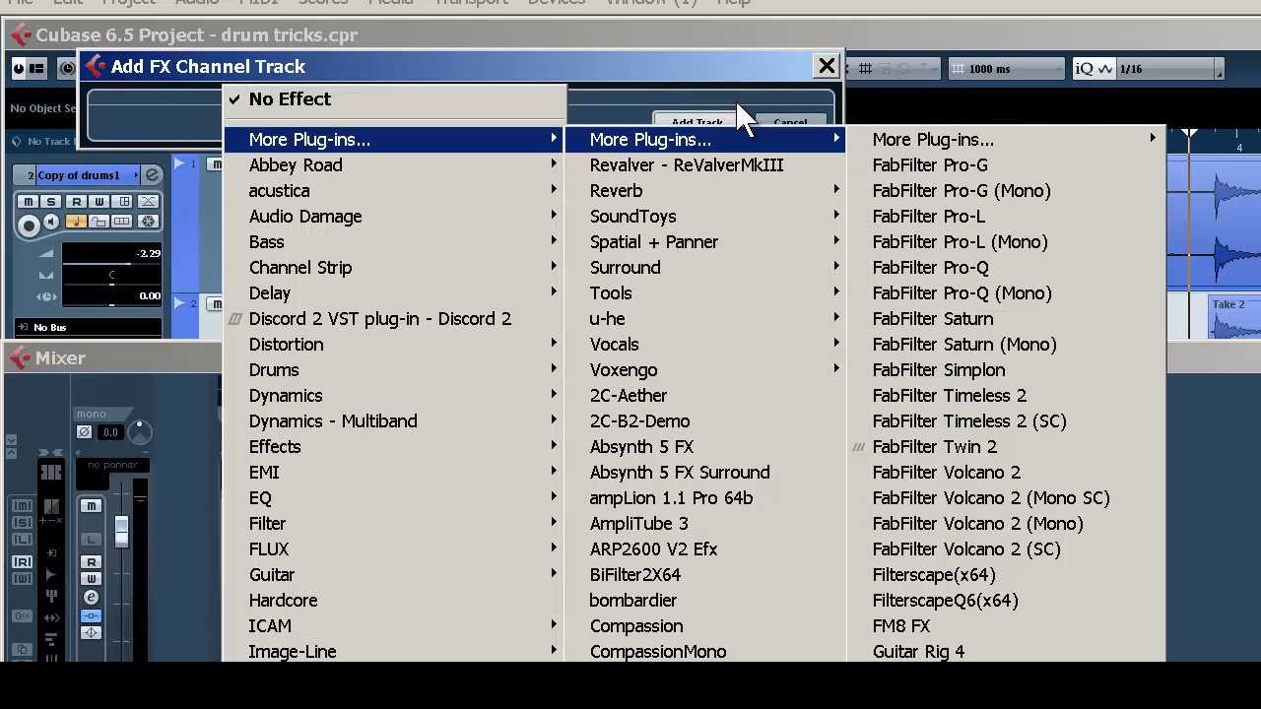
pyautogui.press('Down')
pyautogui.press('Down')
pyautogui.press('Down')
pyautogui.press('Down')
pyautogui.press('Down')
pyautogui.press('Down')
pyautogui.press('Down')
pyautogui.press('Down')
pyautogui.press('Down')
pyautogui.press('Down')
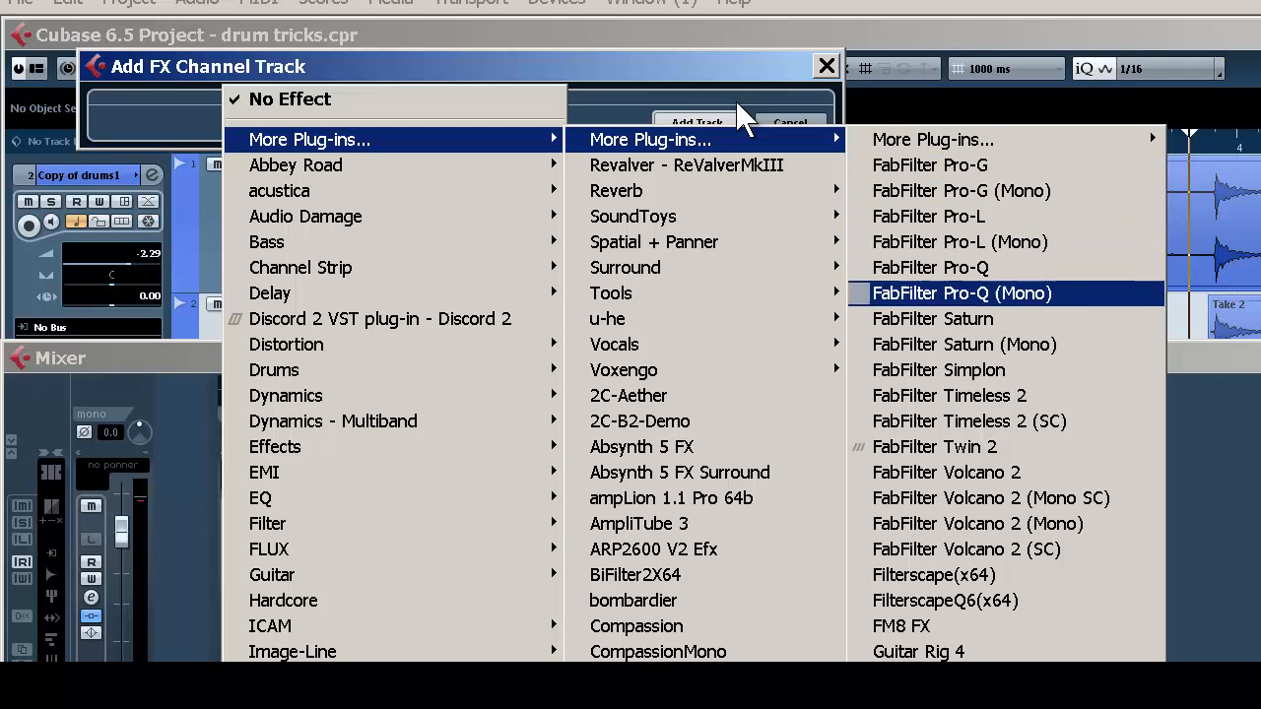
pyautogui.press('Return')
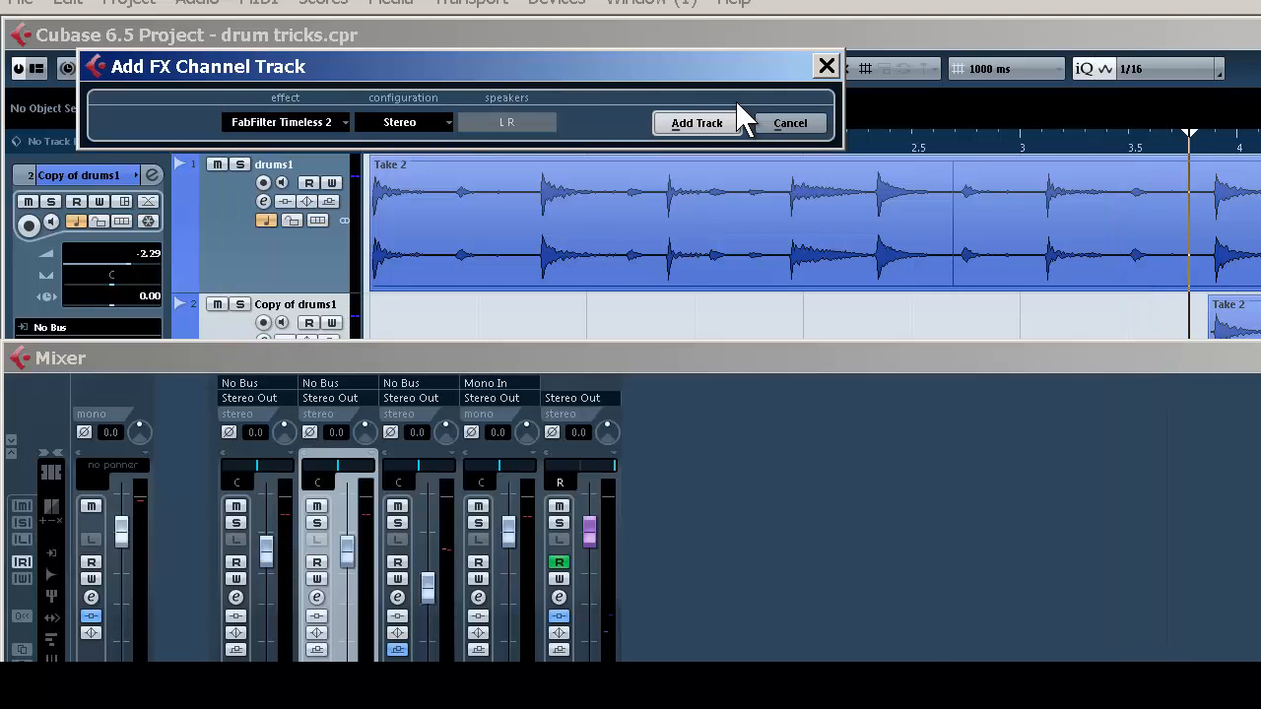
pyautogui.press('Return')
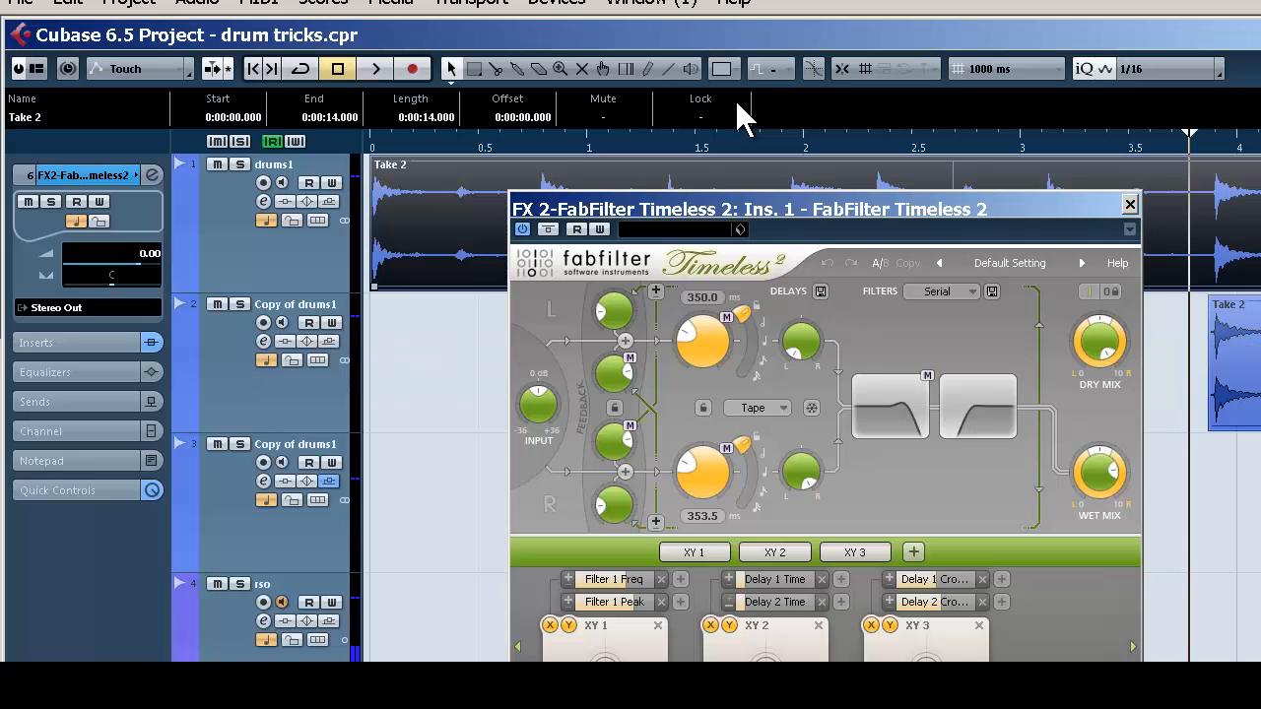
# Move the Timeless 2 window higher and switch both the left and right delay times from milliseconds to a tempo-synced note value
pyautogui.moveTo(776, 208); pyautogui.dragTo(737, 88)
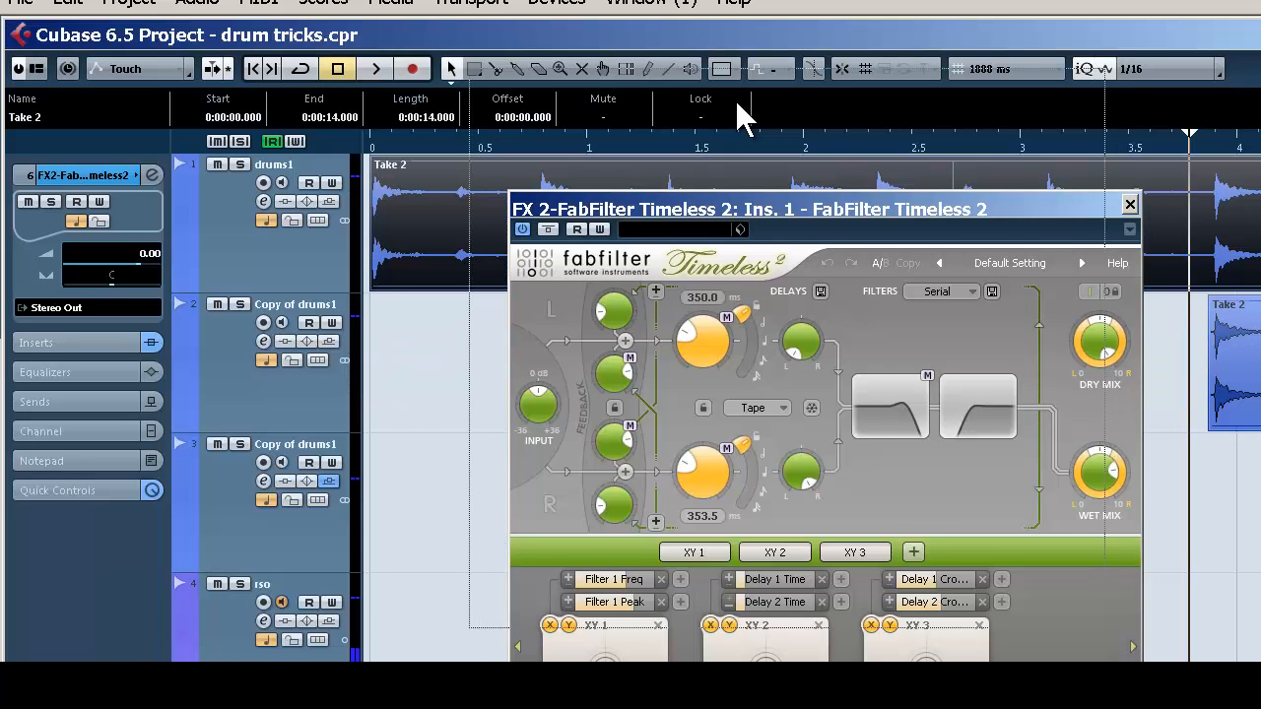
pyautogui.click(68, 3)
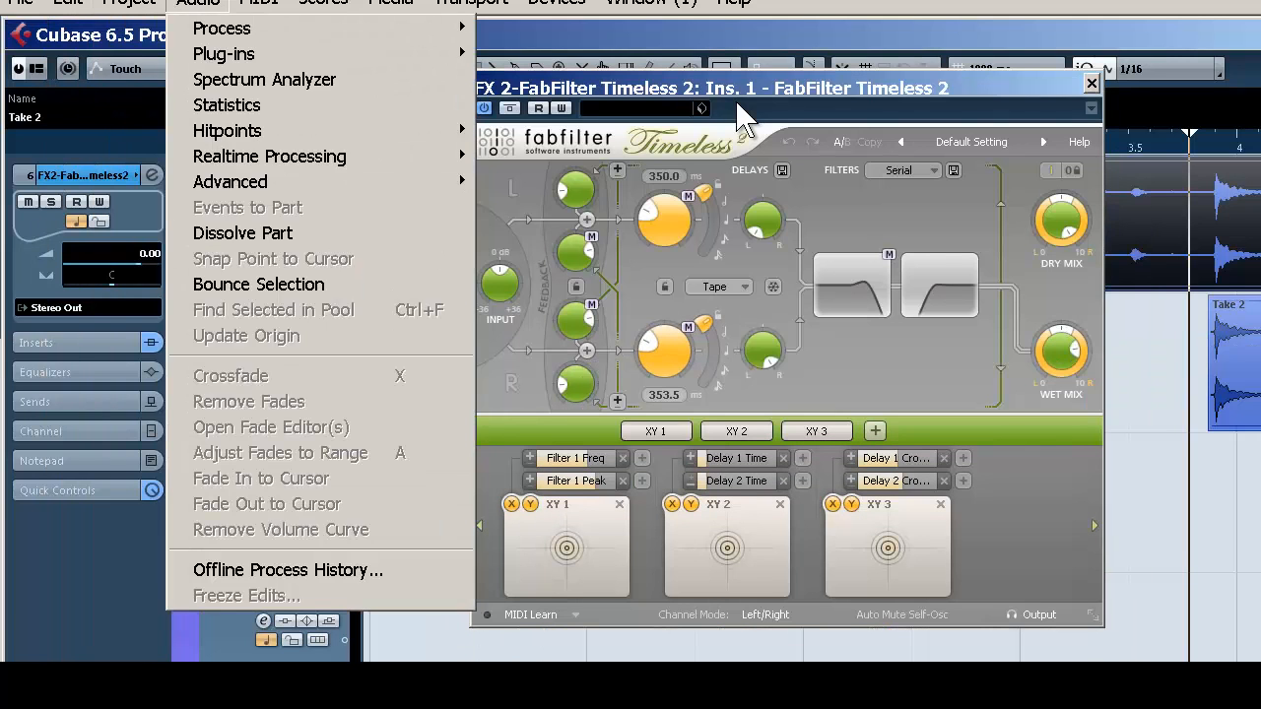
pyautogui.press('Escape')
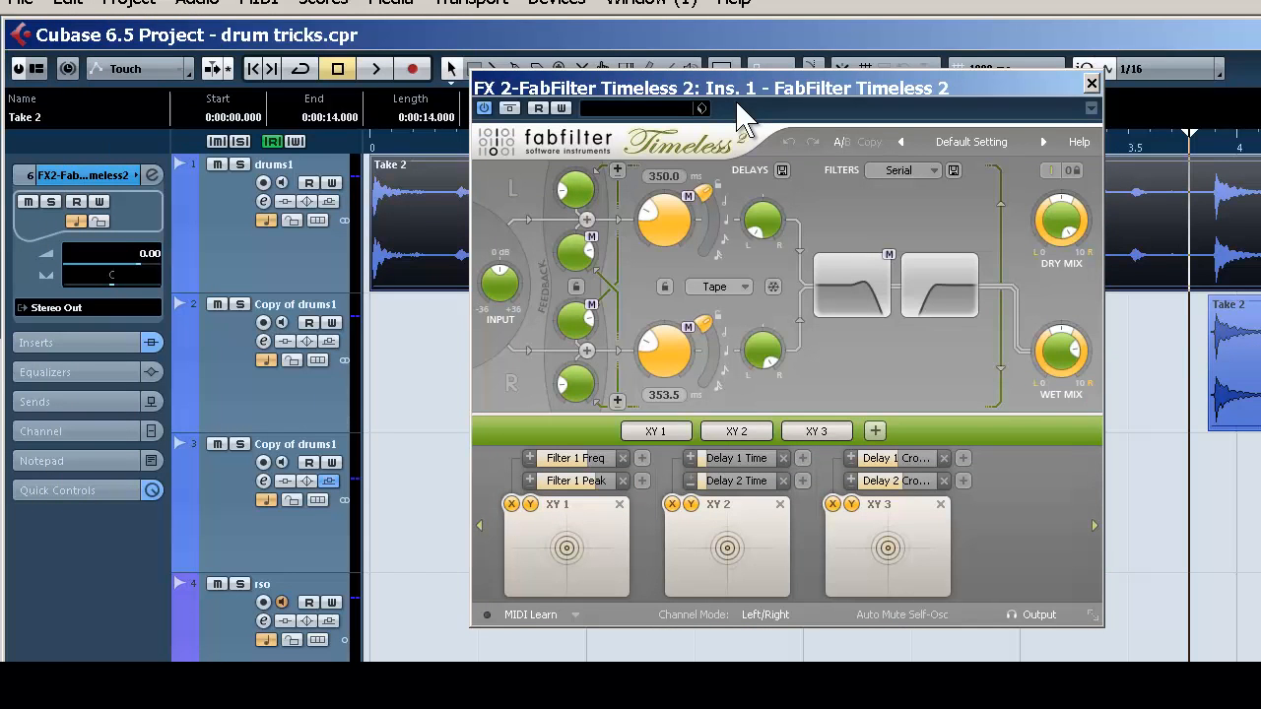
pyautogui.moveTo(703, 193); pyautogui.dragTo(711, 207)
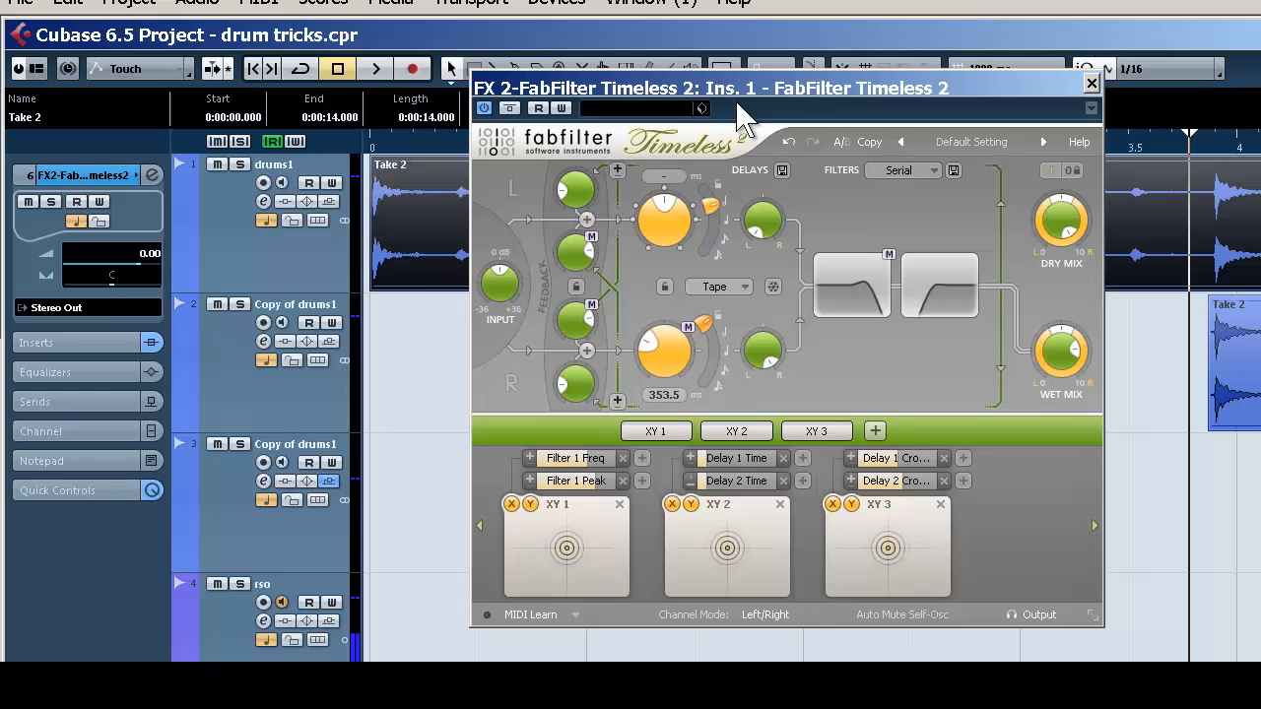
pyautogui.moveTo(703, 323); pyautogui.dragTo(710, 337)
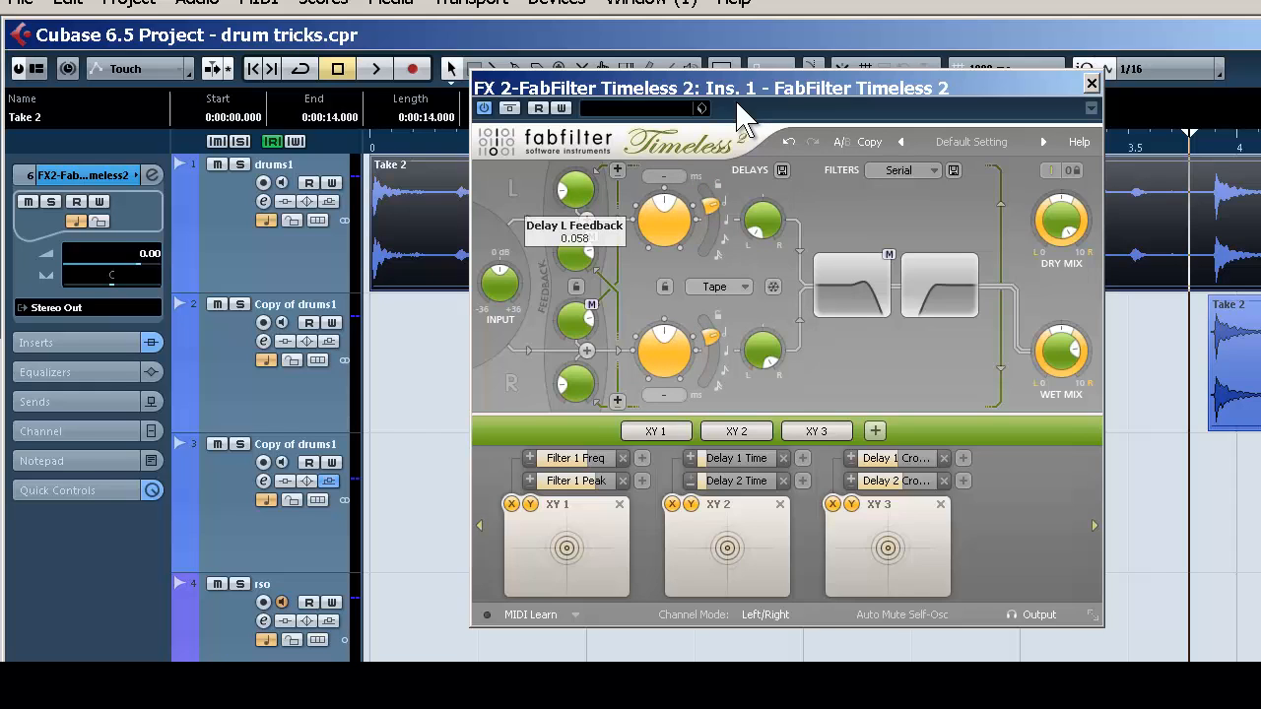
# Raise the left delay feedback in Timeless 2 to 0.190 and reduce both cross-feedback amounts
pyautogui.moveTo(576, 190); pyautogui.dragTo(575, 175)
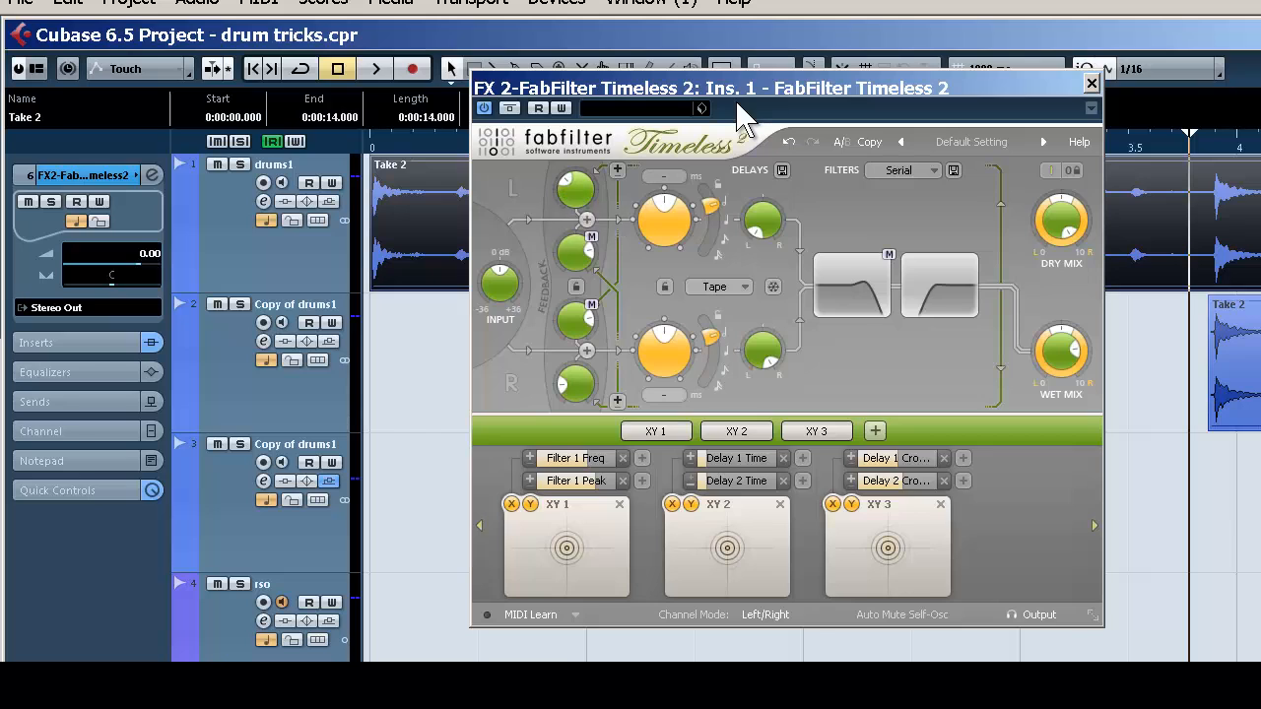
pyautogui.moveTo(575, 254); pyautogui.dragTo(575, 306)
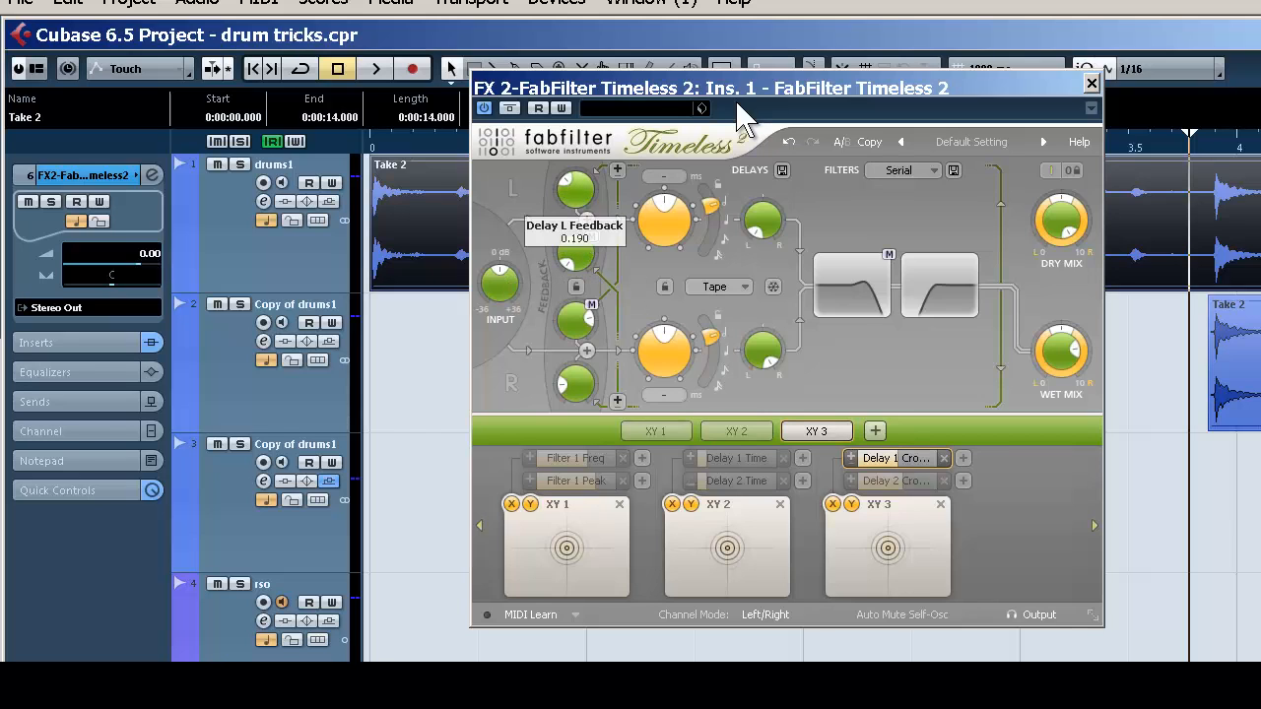
pyautogui.moveTo(576, 322); pyautogui.dragTo(576, 366)
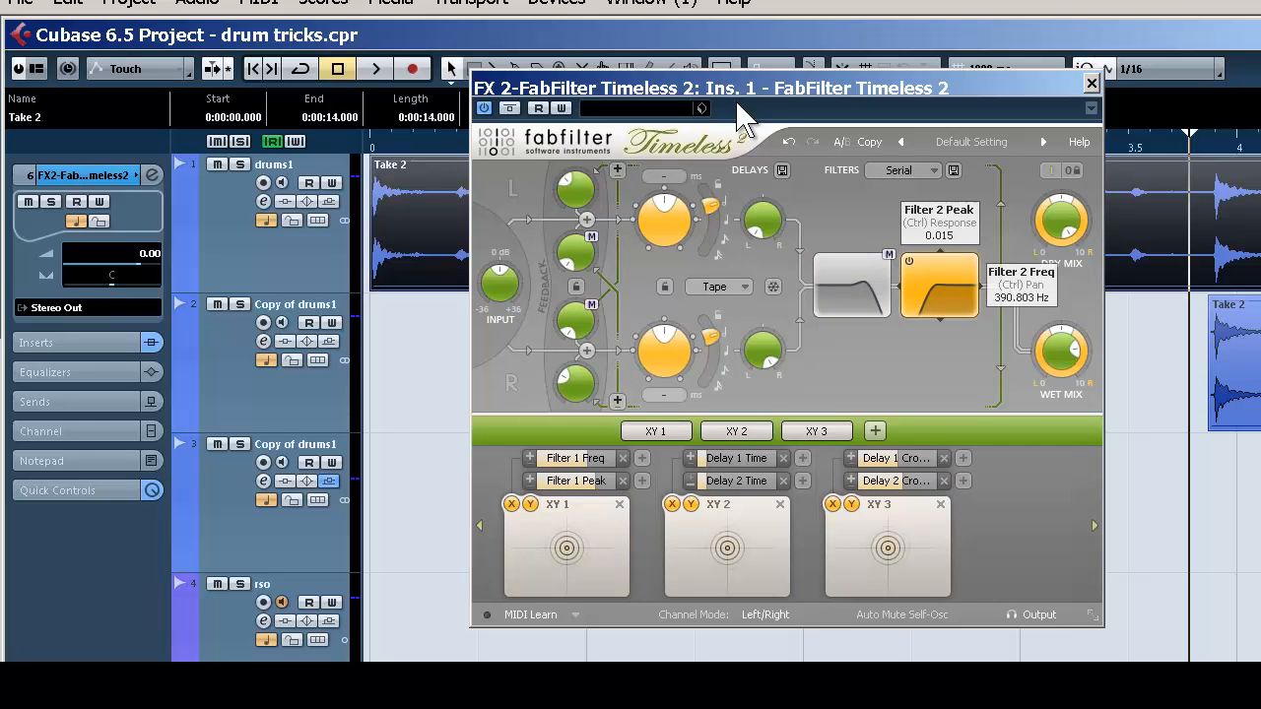
# Boost the peaks of both Timeless 2 filters and set both filter characteristics to Extreme, closing the plug-in when finished
pyautogui.moveTo(936, 287); pyautogui.dragTo(938, 277)
pyautogui.moveTo(863, 284); pyautogui.dragTo(860, 279)
pyautogui.click(940, 286)
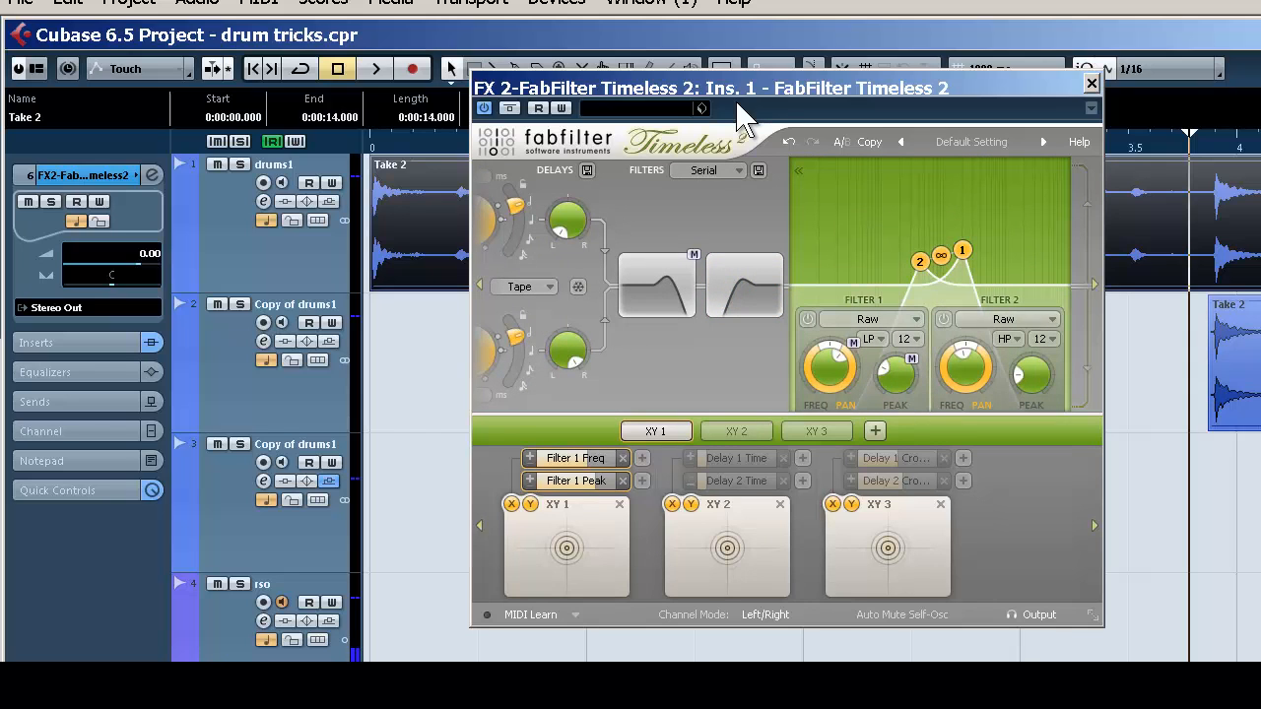
pyautogui.click(1007, 320)
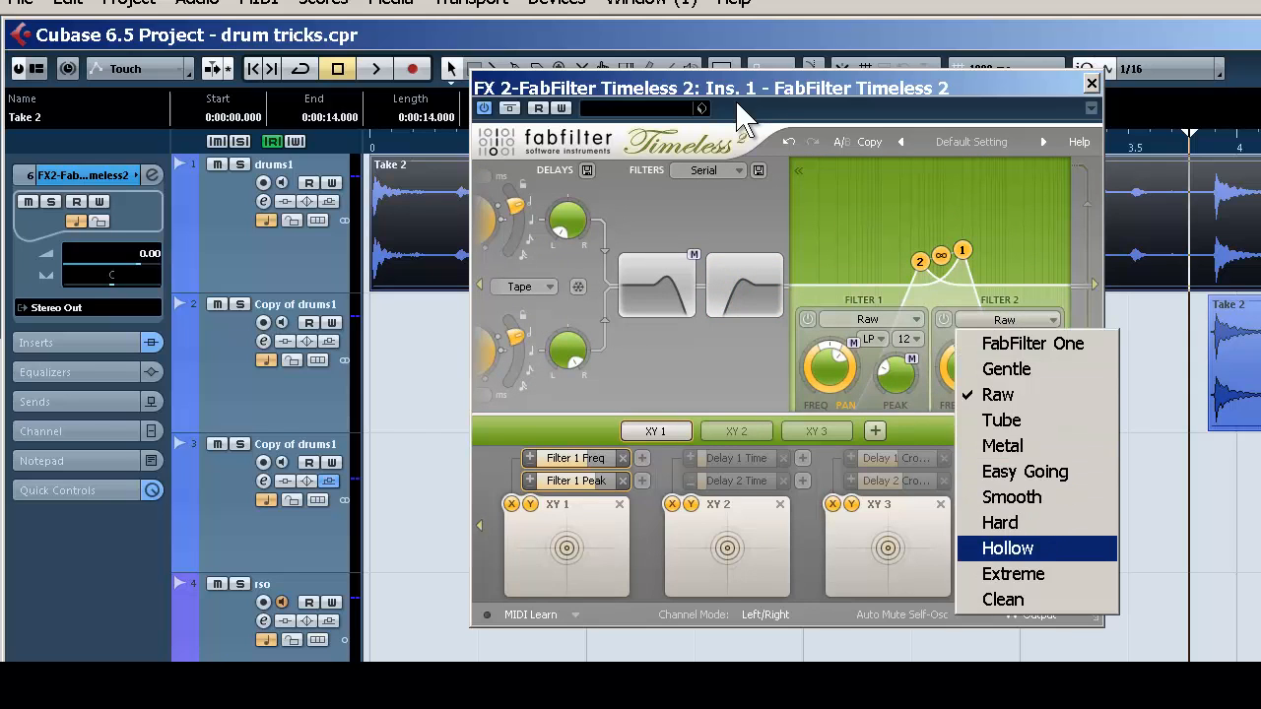
pyautogui.click(1013, 573)
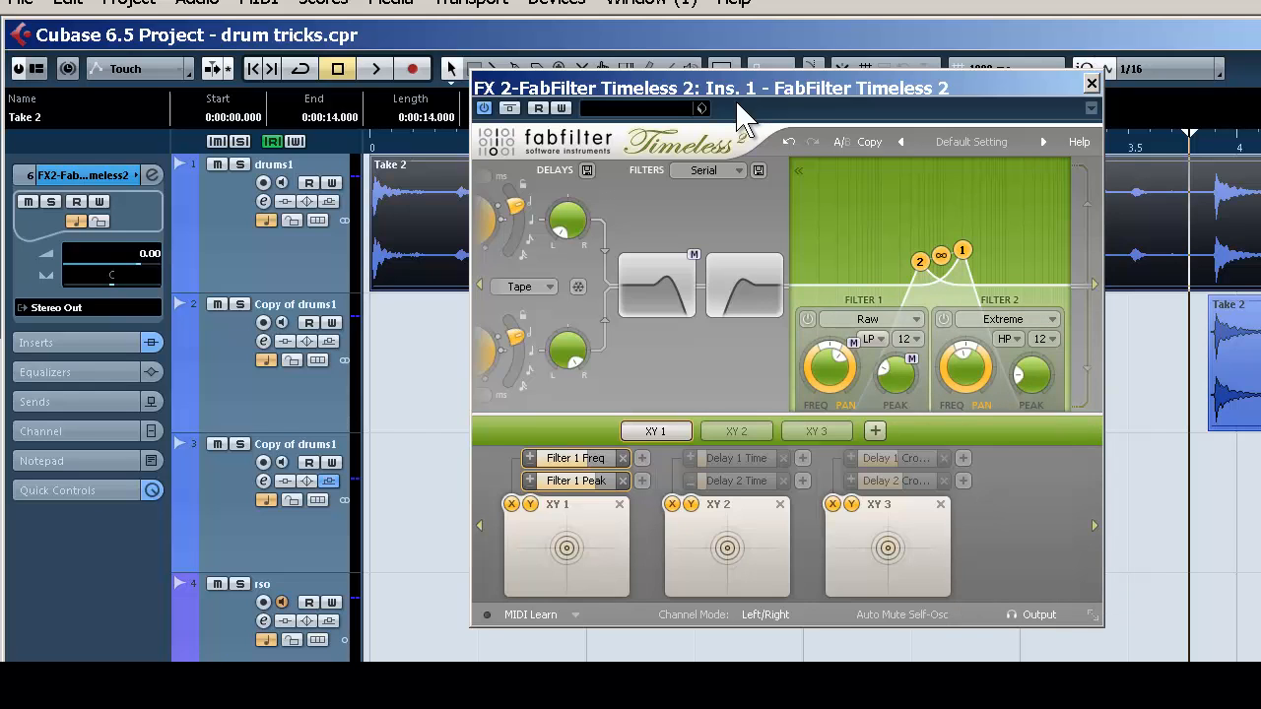
pyautogui.click(867, 320)
pyautogui.click(877, 574)
pyautogui.click(1092, 84)
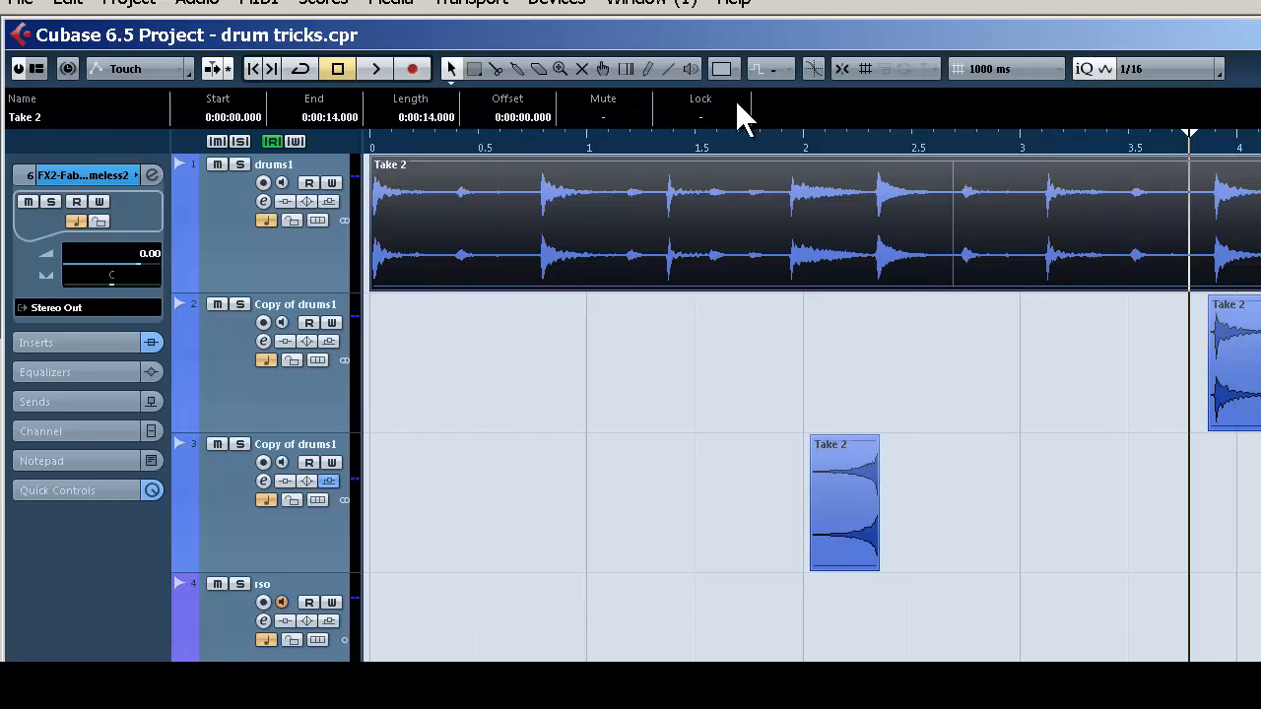
# Route the first send of the first duplicated drum track to FX 2-FabFilter Timeless 2 at a level of -2.79
pyautogui.click(235, 363)
pyautogui.press('F3')
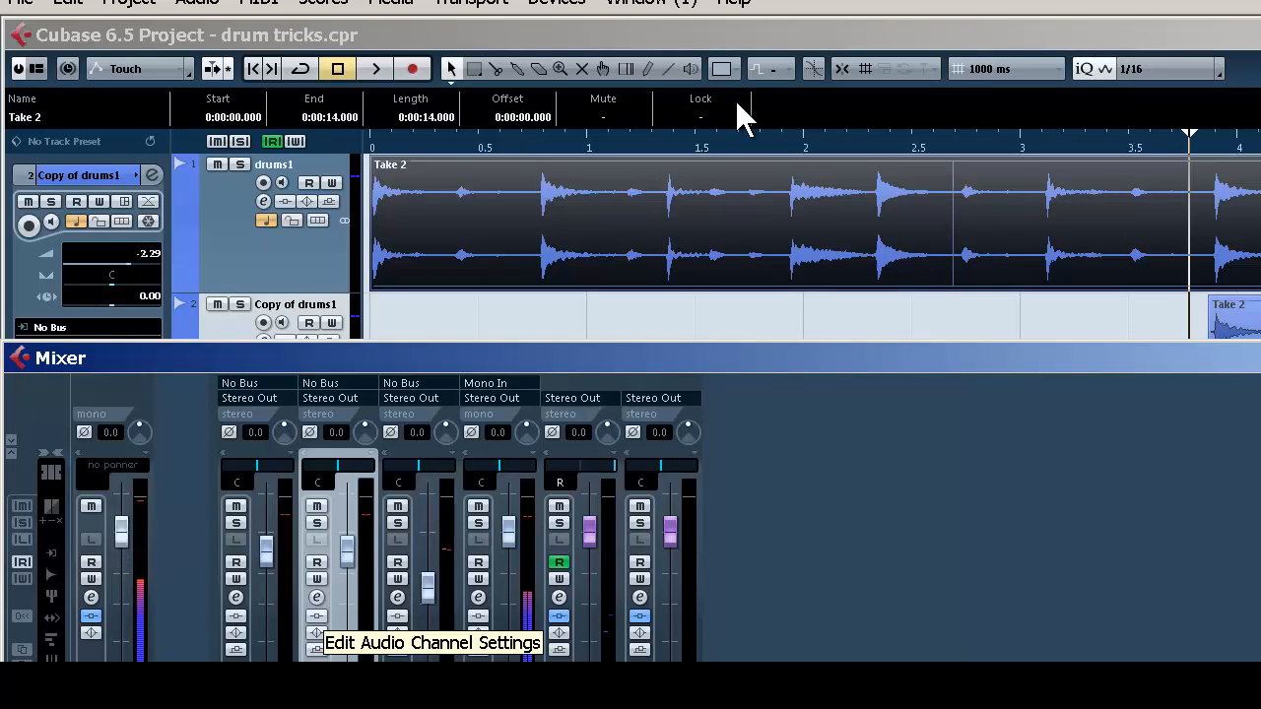
pyautogui.click(316, 597)
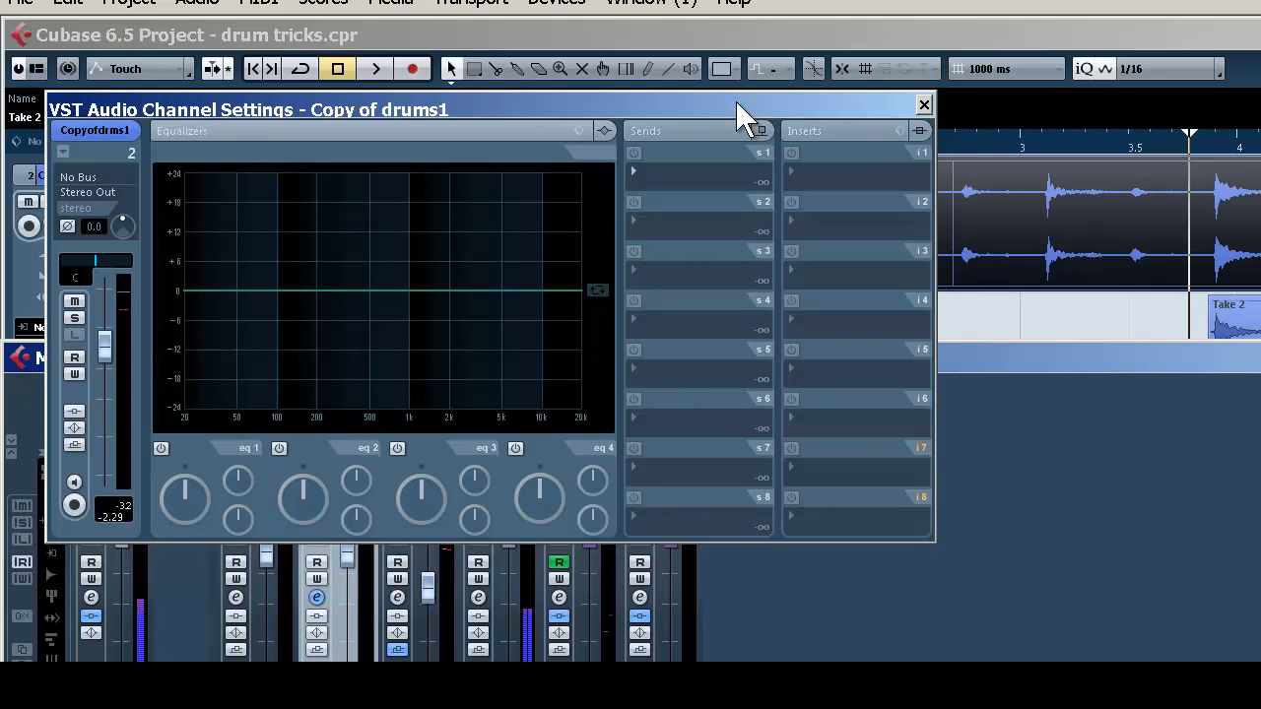
pyautogui.click(727, 172)
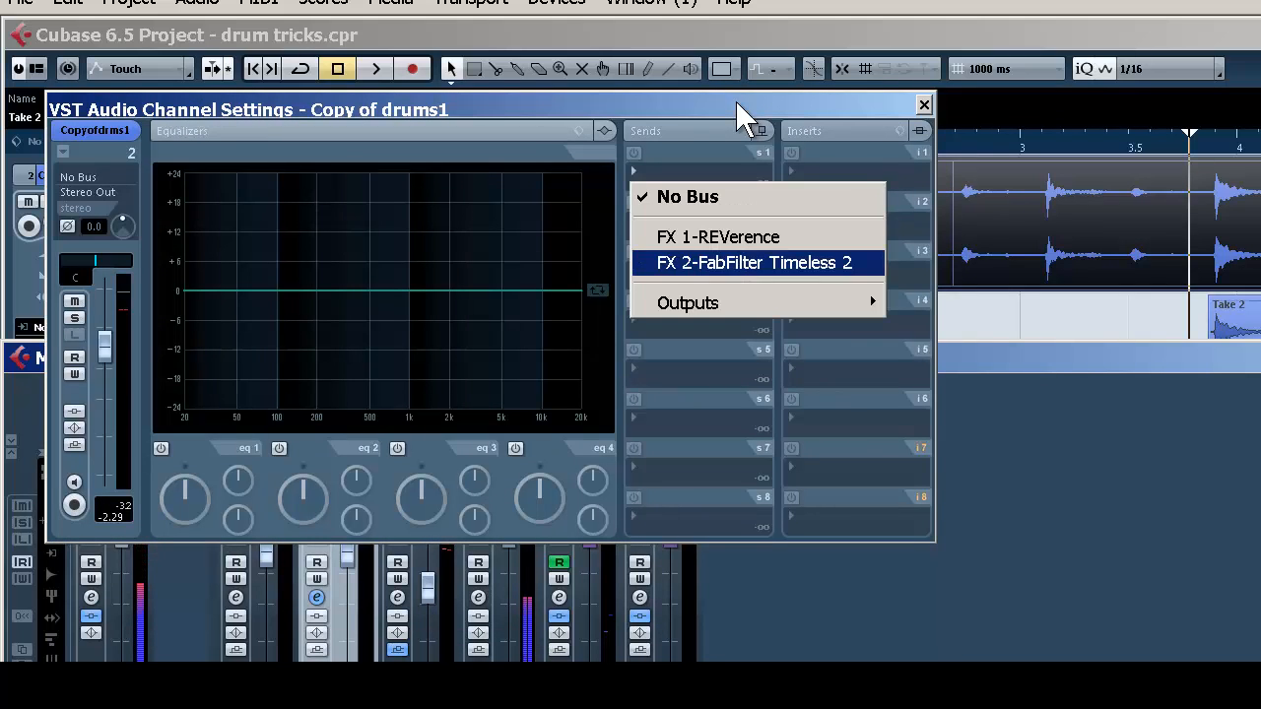
pyautogui.click(754, 262)
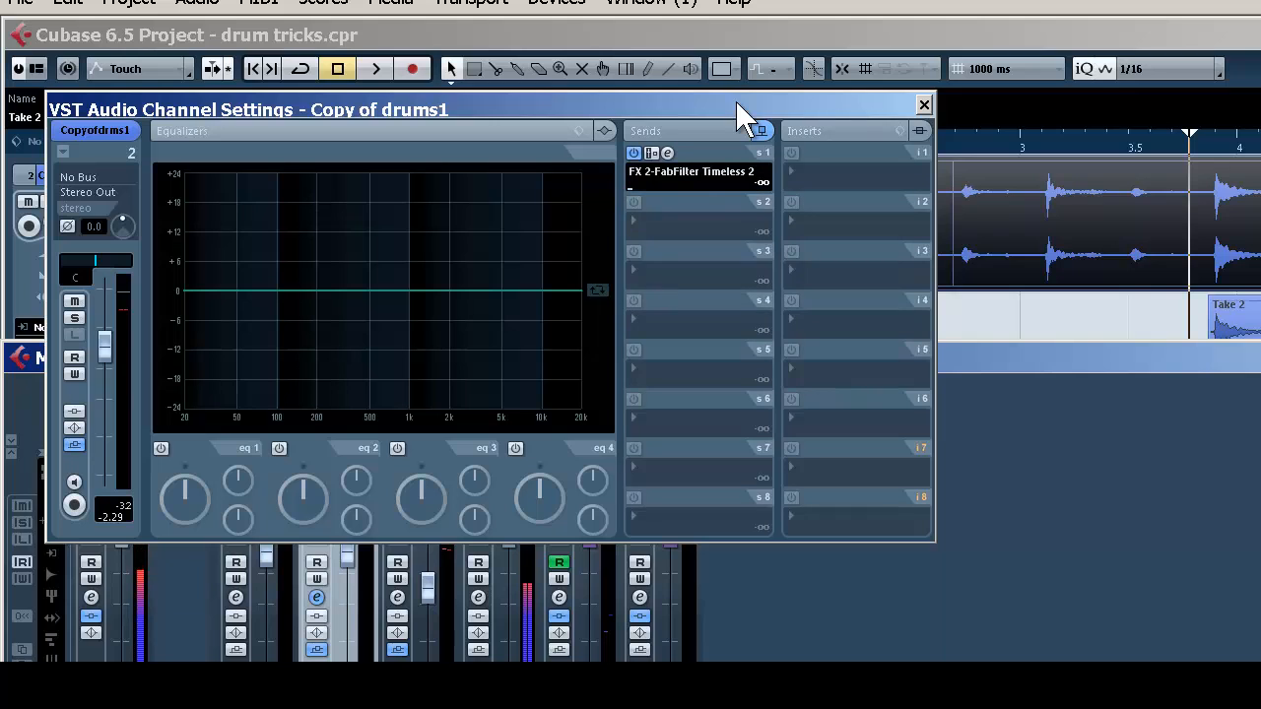
pyautogui.moveTo(631, 188); pyautogui.dragTo(726, 188)
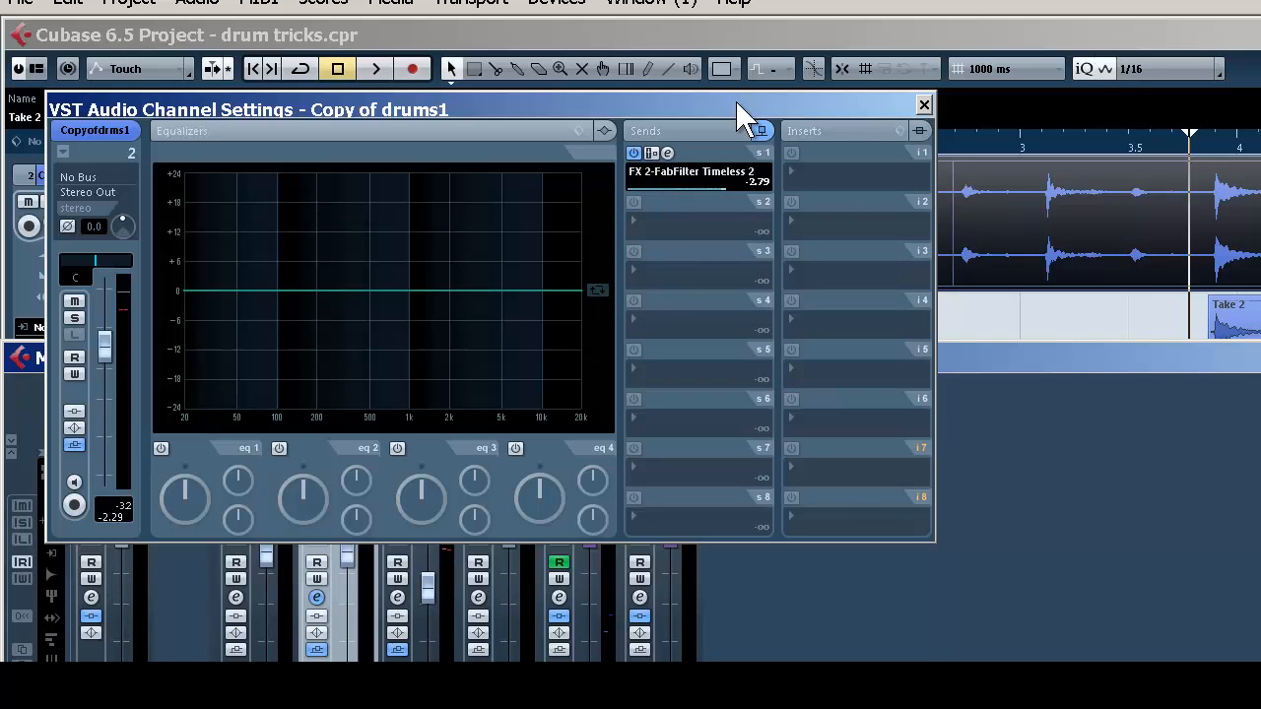
pyautogui.click(924, 104)
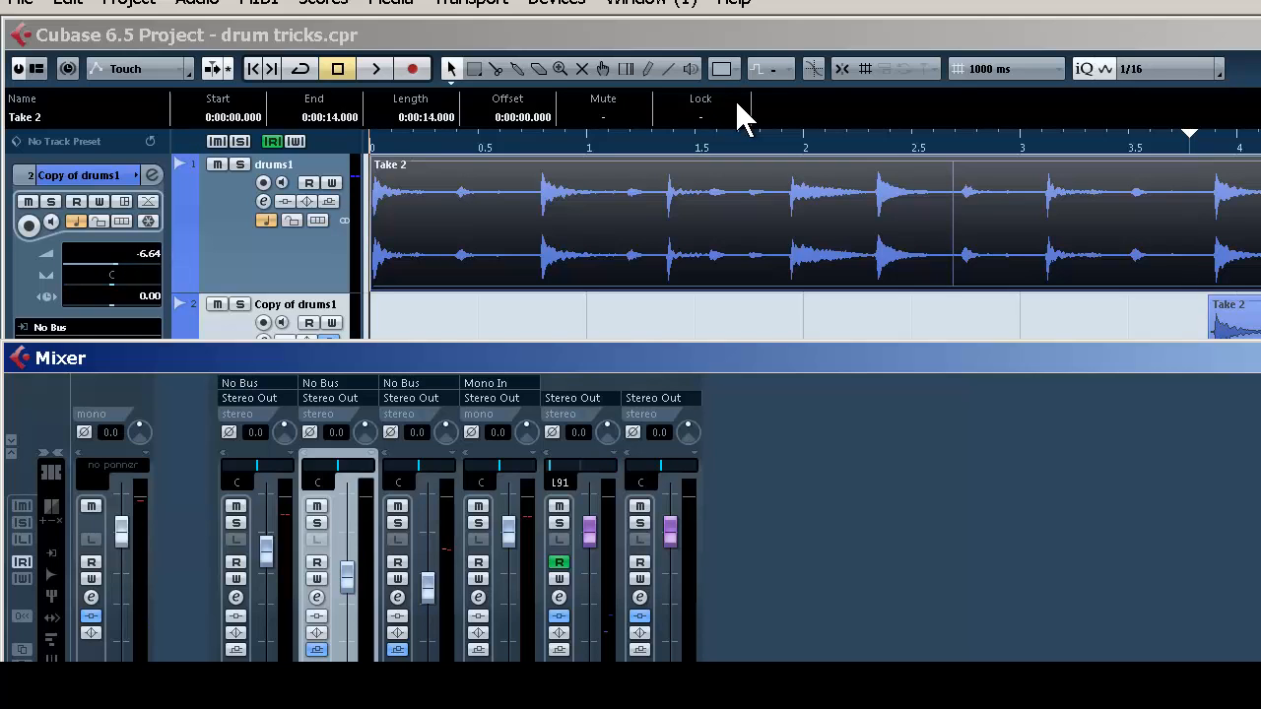
# Hide the mixer and play the project through the isolated hit near 7 seconds to audition the delay
pyautogui.press('F3')
pyautogui.press('space')
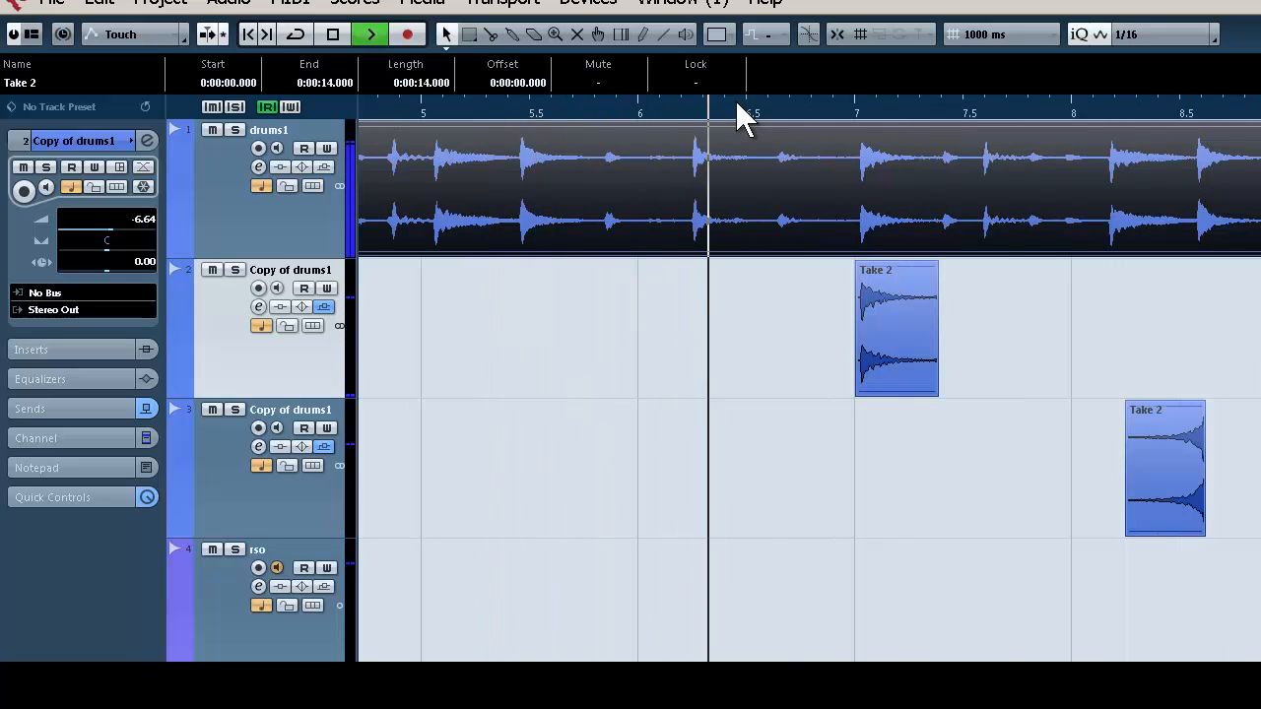
pyautogui.press('space')
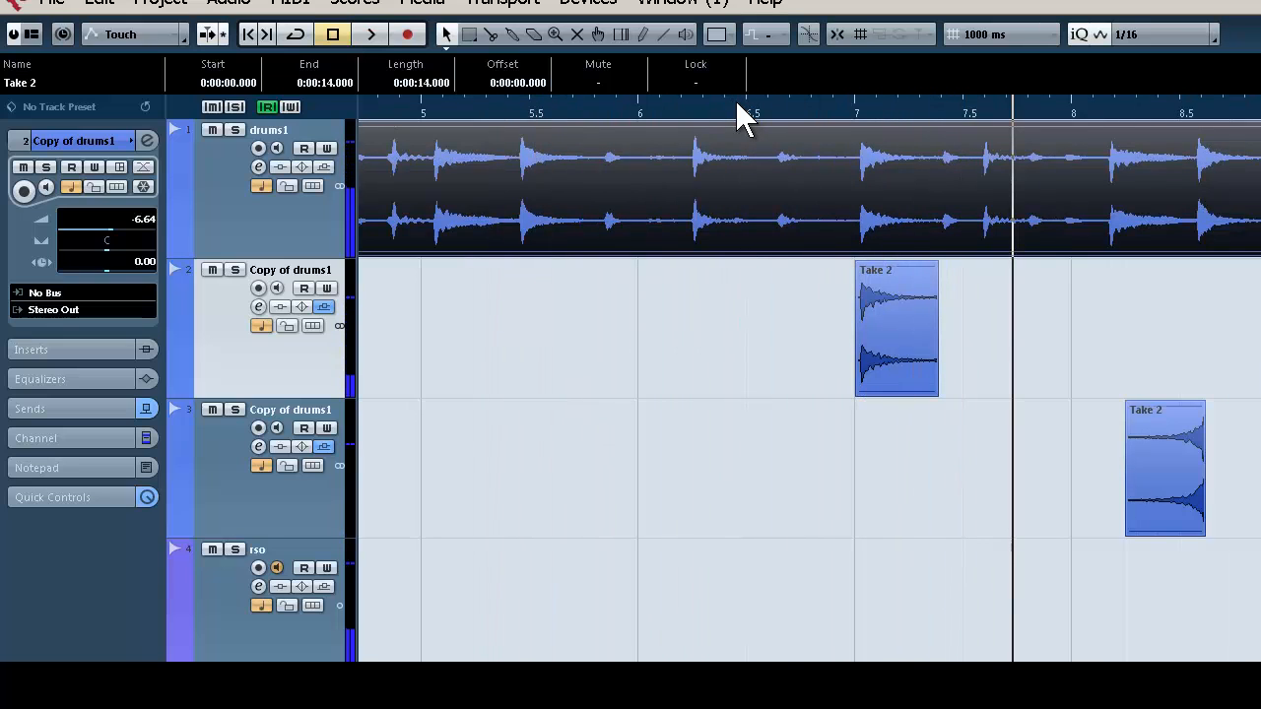
# Raise the volume of the first duplicated drum track to -0.56 in the mixer
pyautogui.press('F3')
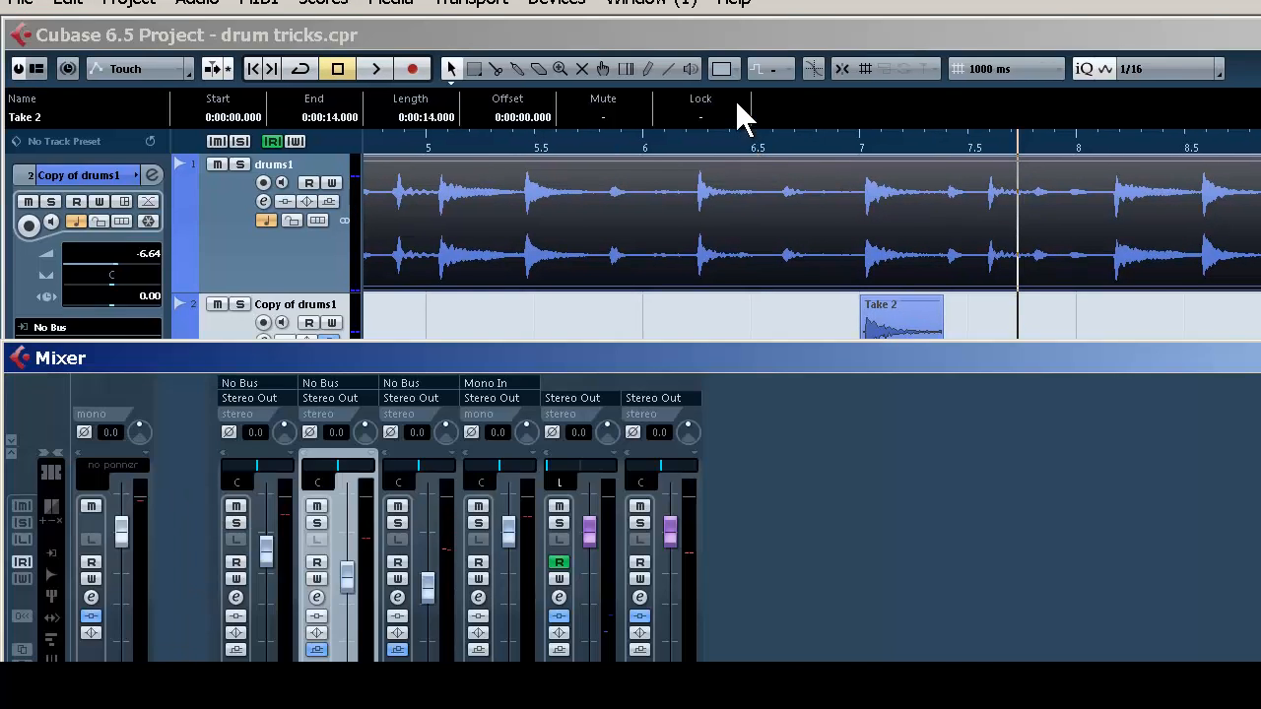
pyautogui.press('Up')
pyautogui.press('Up')
pyautogui.press('Up')
pyautogui.press('Up')
pyautogui.press('Up')
pyautogui.press('Up')
pyautogui.press('Up')
pyautogui.press('Up')
# Open Timeless 2 from the duplicated track's send, change the right delay's synced note value, and raise the feedback and wet mix
pyautogui.press('e')
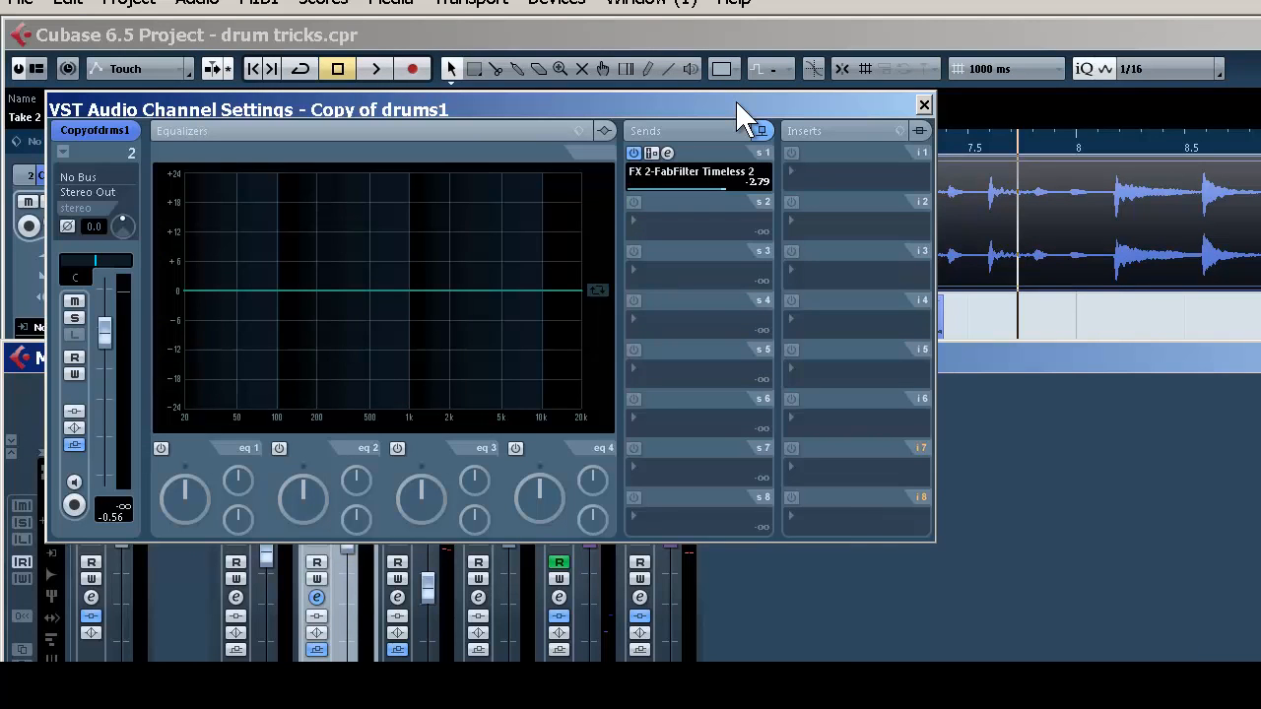
pyautogui.click(667, 152)
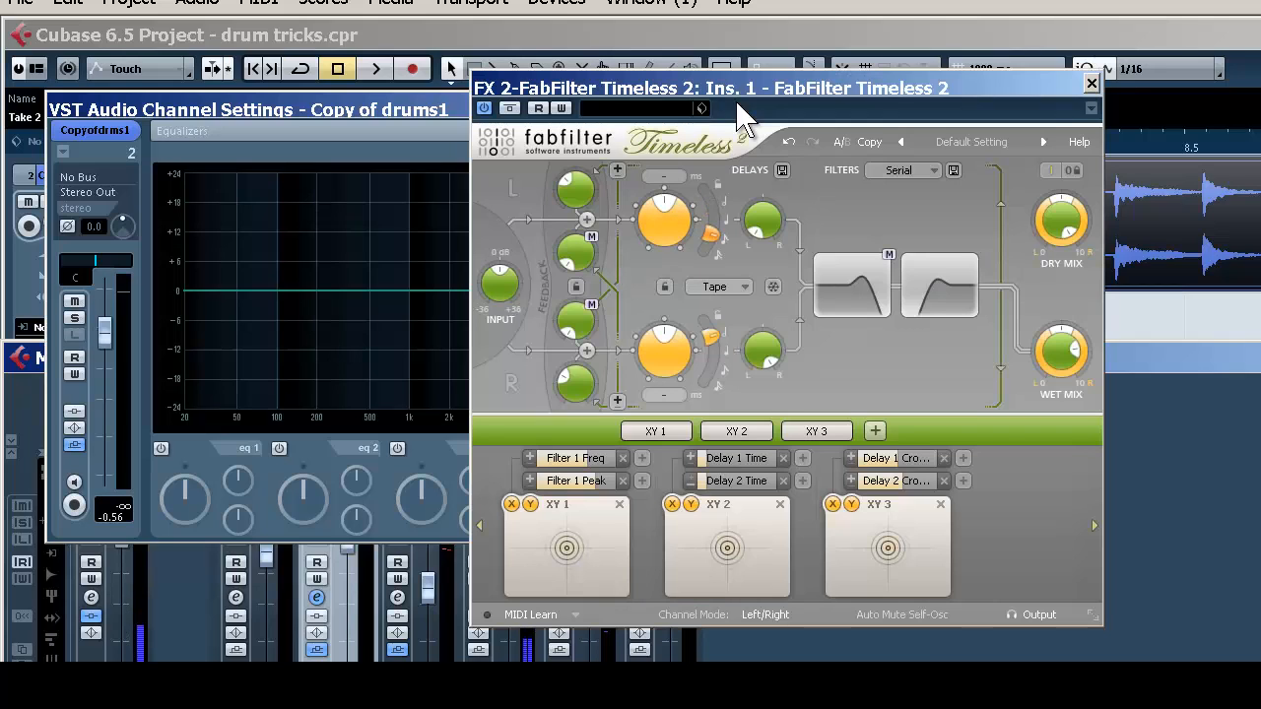
pyautogui.moveTo(710, 337); pyautogui.dragTo(703, 378)
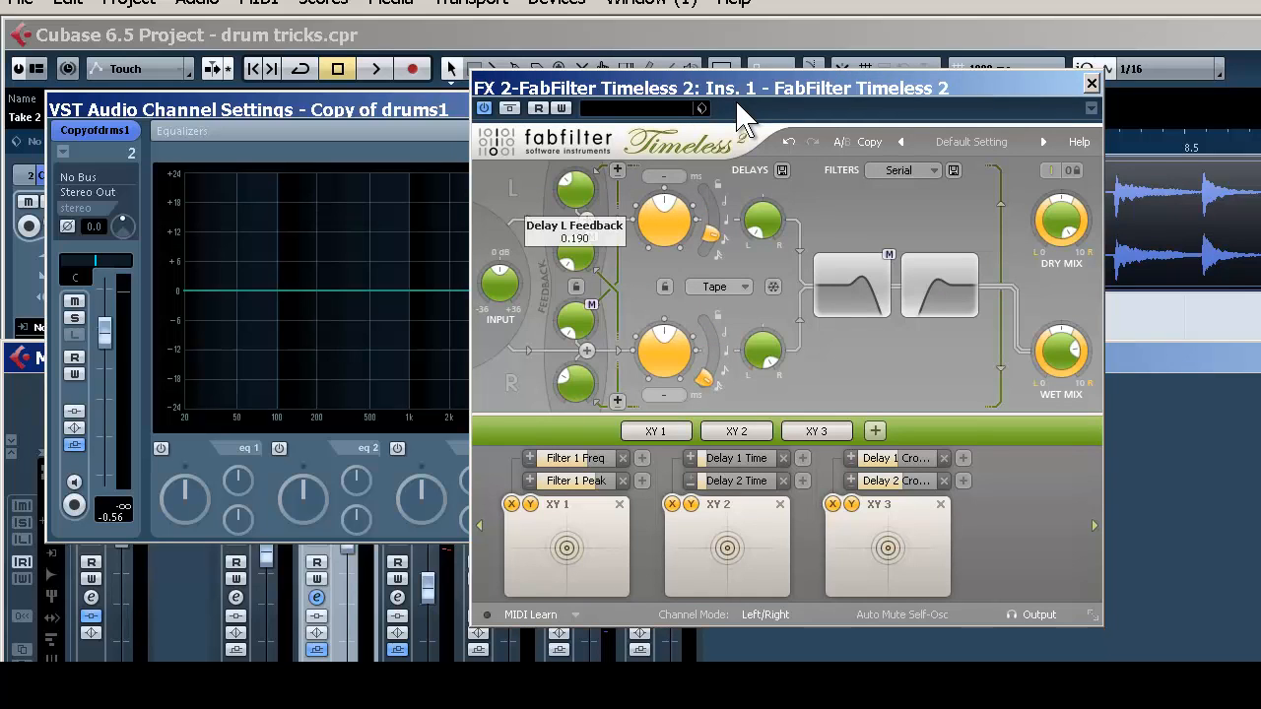
pyautogui.moveTo(575, 188); pyautogui.dragTo(576, 162)
pyautogui.moveTo(1062, 352); pyautogui.dragTo(1061, 317)
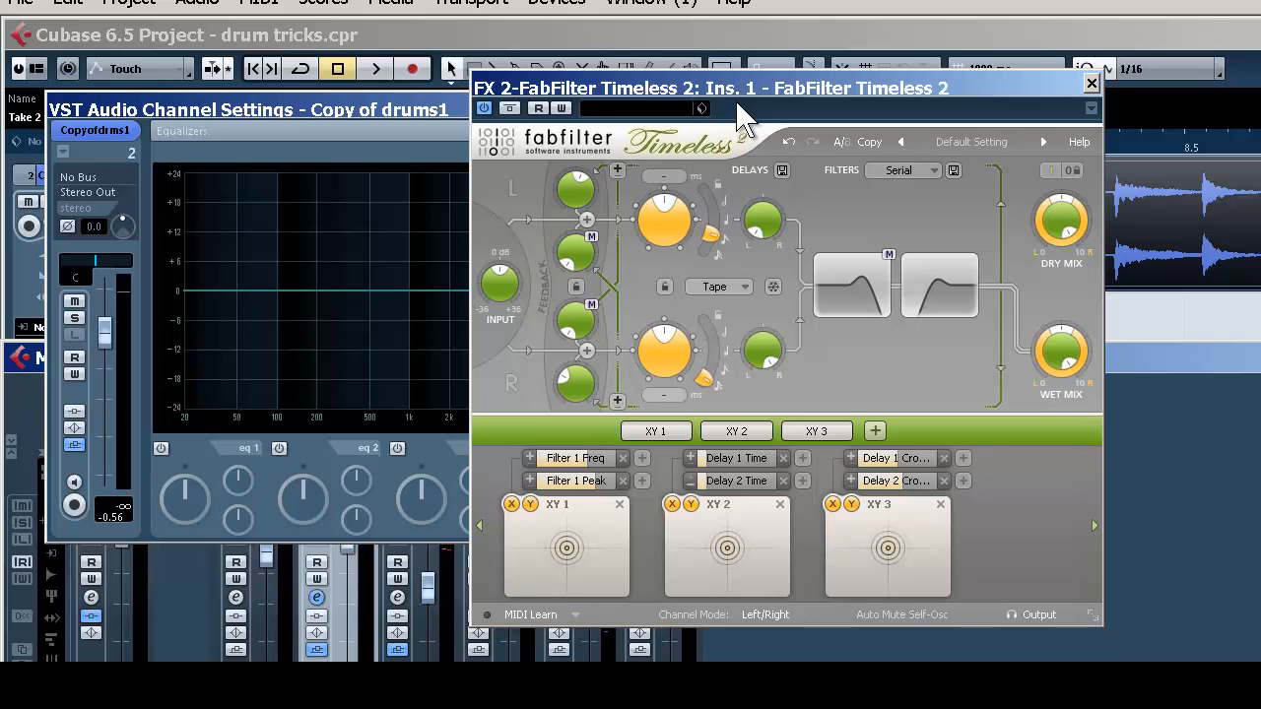
pyautogui.click(1091, 83)
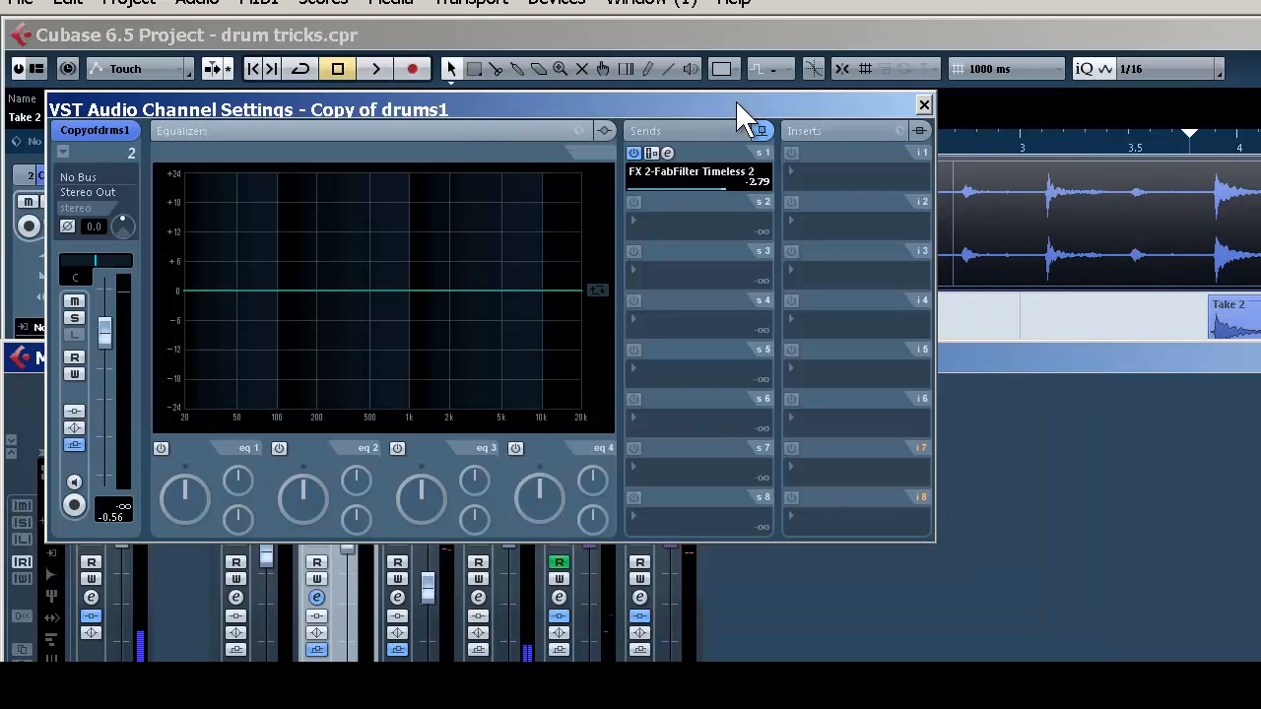
pyautogui.click(925, 105)
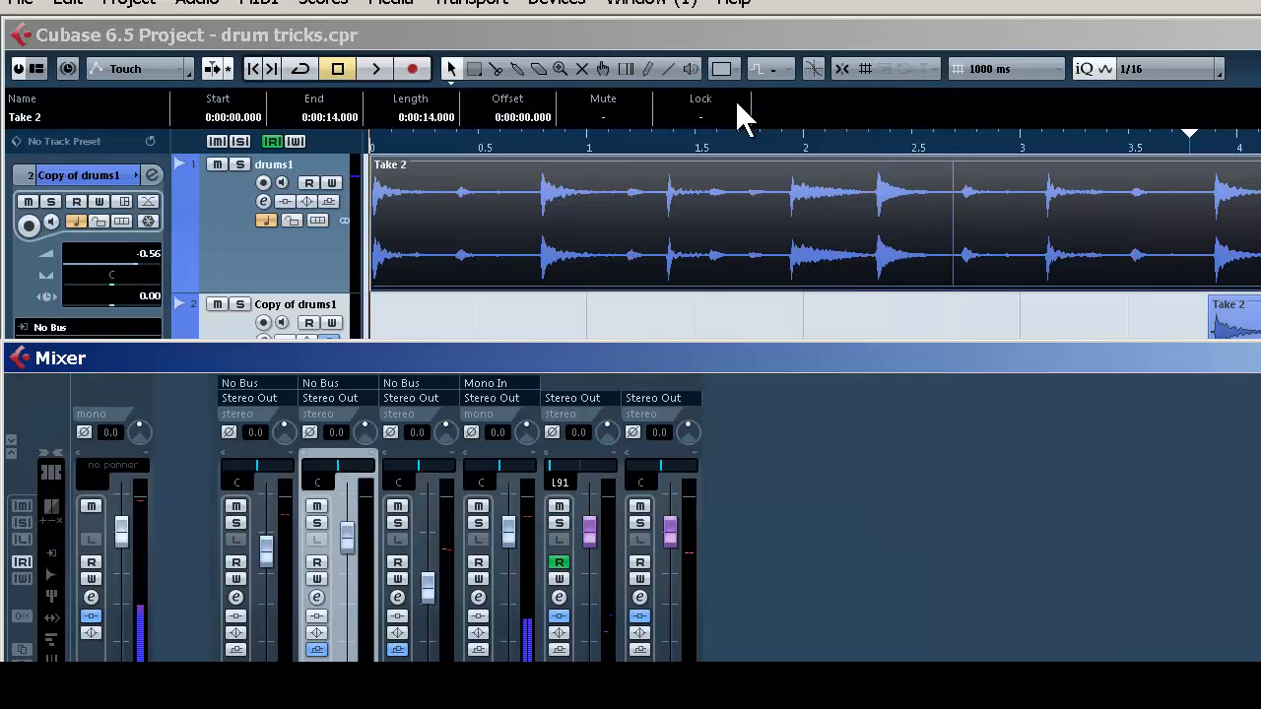
# Play back the drums with the isolated hits again to check the adjusted delay settings
pyautogui.press('F3')
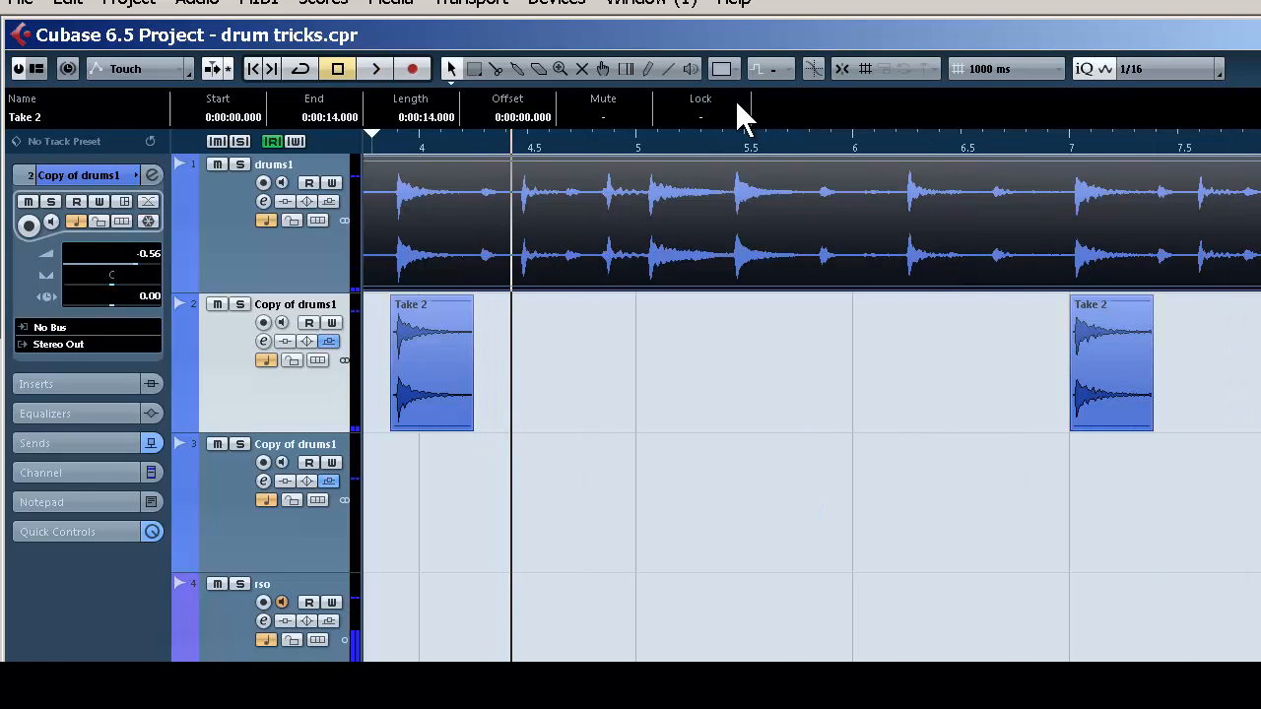
pyautogui.press('space')
pyautogui.press('space')
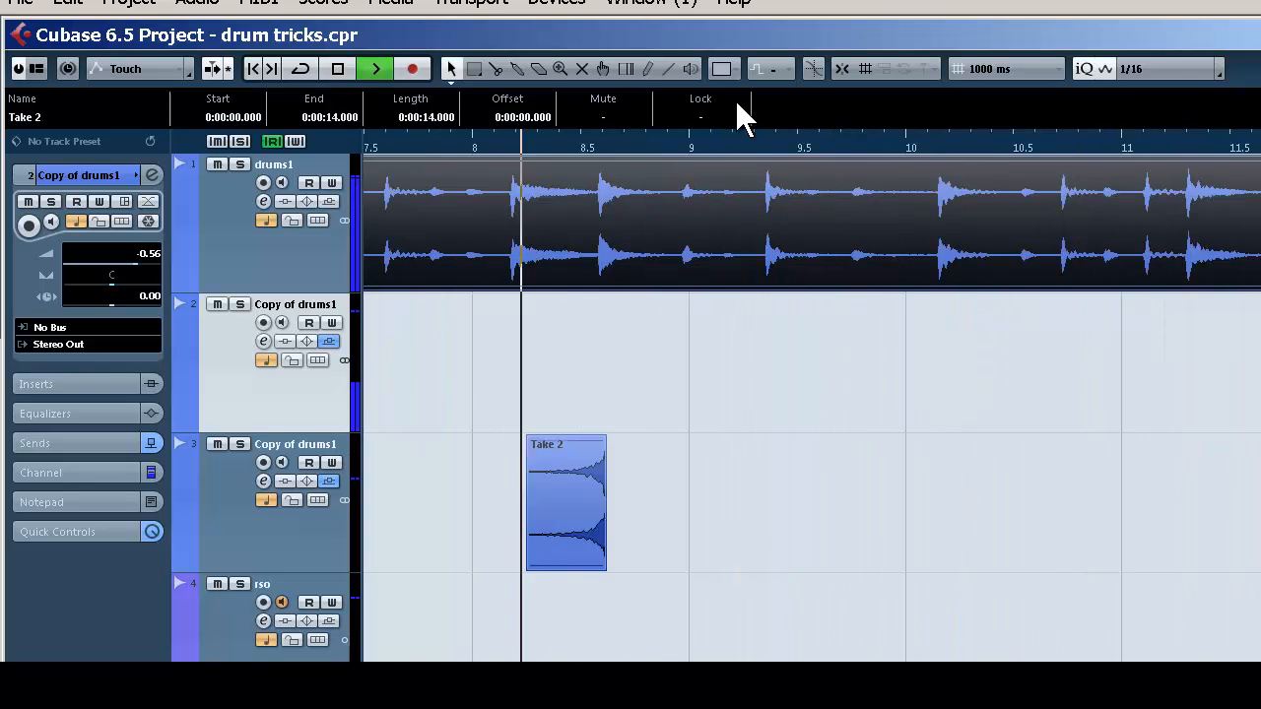
pyautogui.press('space')
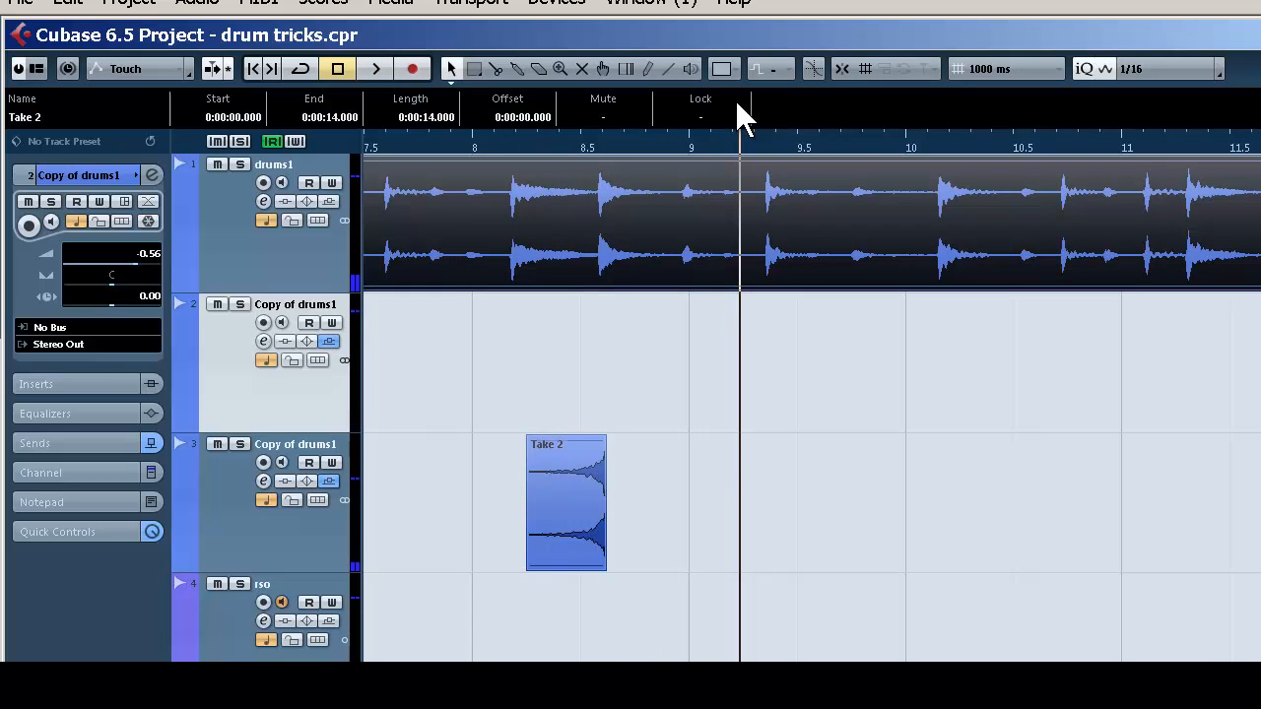
# Lower the volume of the first duplicated drum track to -6.48 in the mixer
pyautogui.press('F3')
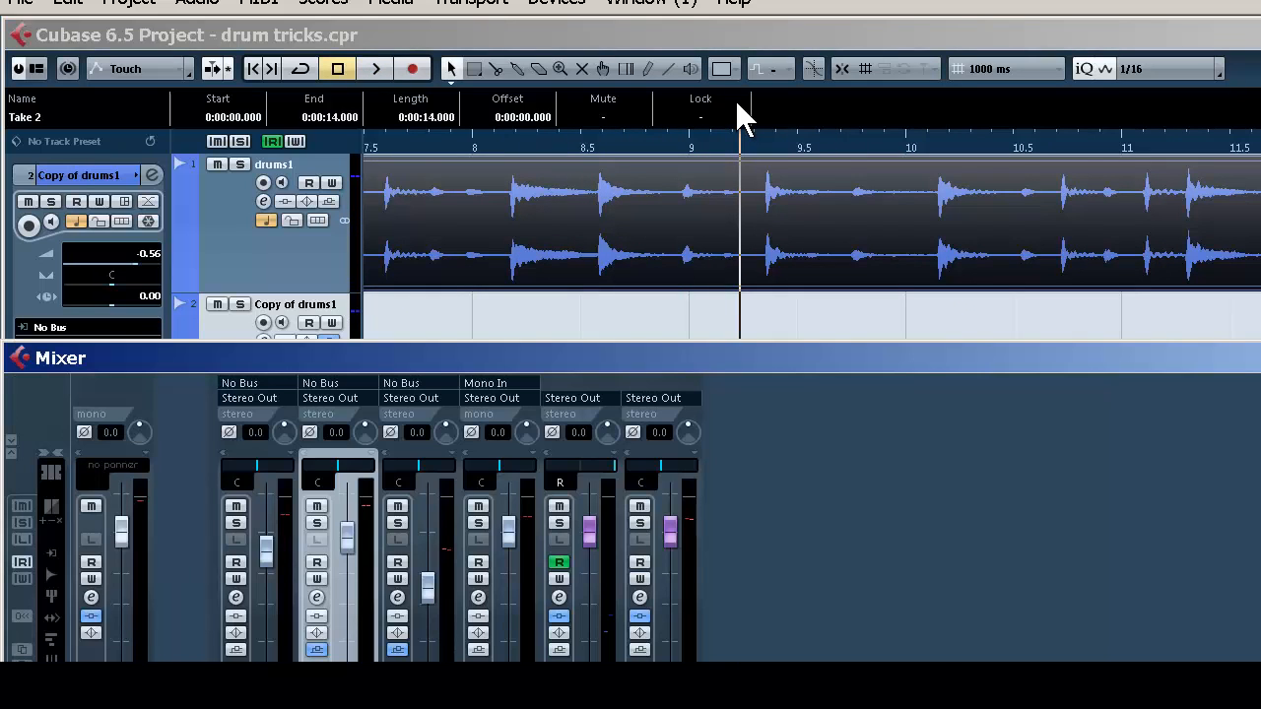
pyautogui.press('Down')
pyautogui.press('Down')
pyautogui.press('Down')
pyautogui.press('Down')
pyautogui.press('Down')
pyautogui.press('Down')
pyautogui.press('Down')
pyautogui.press('Down')
pyautogui.press('Down')
pyautogui.press('Down')
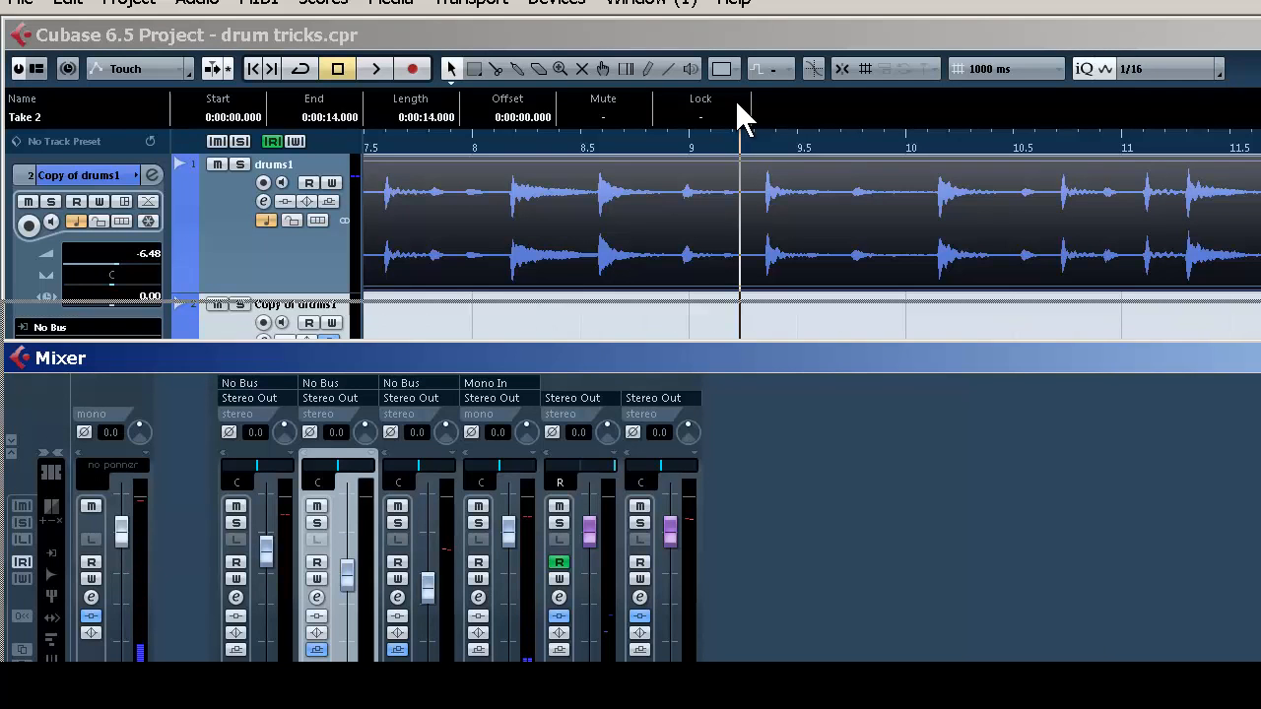
# Move the mixer higher and add REVerence as the second insert on the FX 2-FabFilter Timeless 2 channel
pyautogui.moveTo(736, 358); pyautogui.dragTo(740, 132)
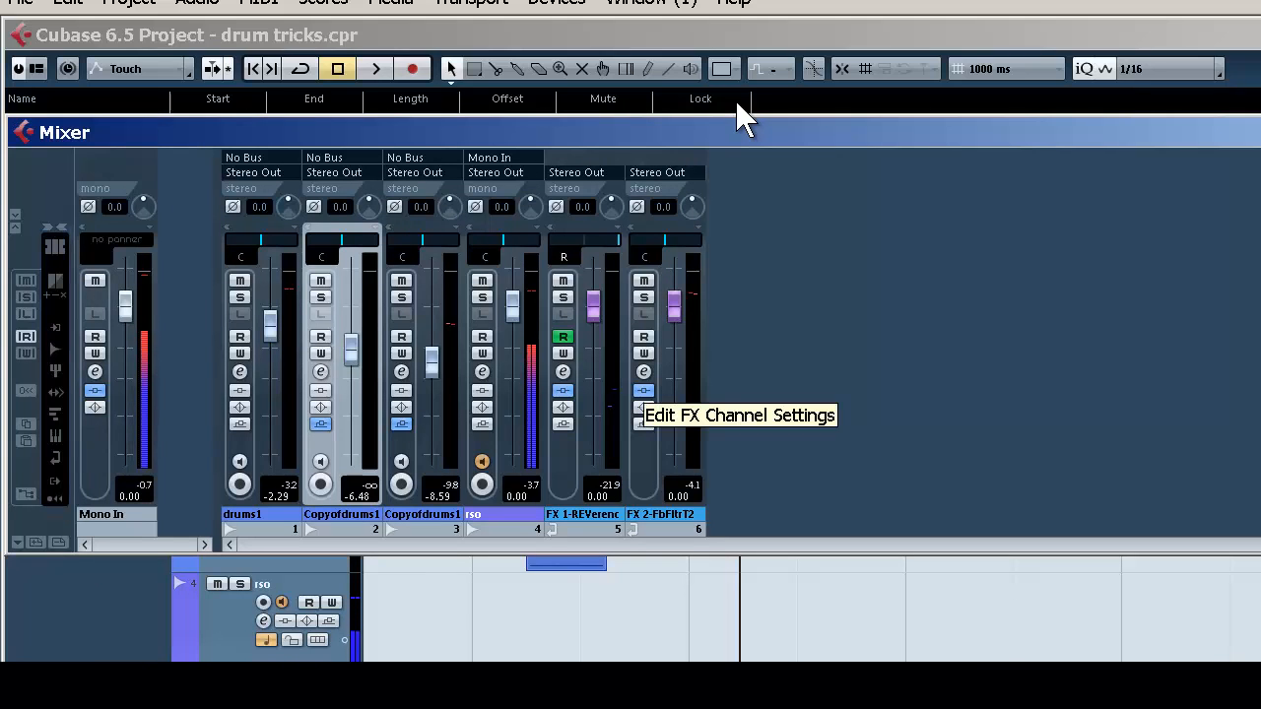
pyautogui.click(643, 373)
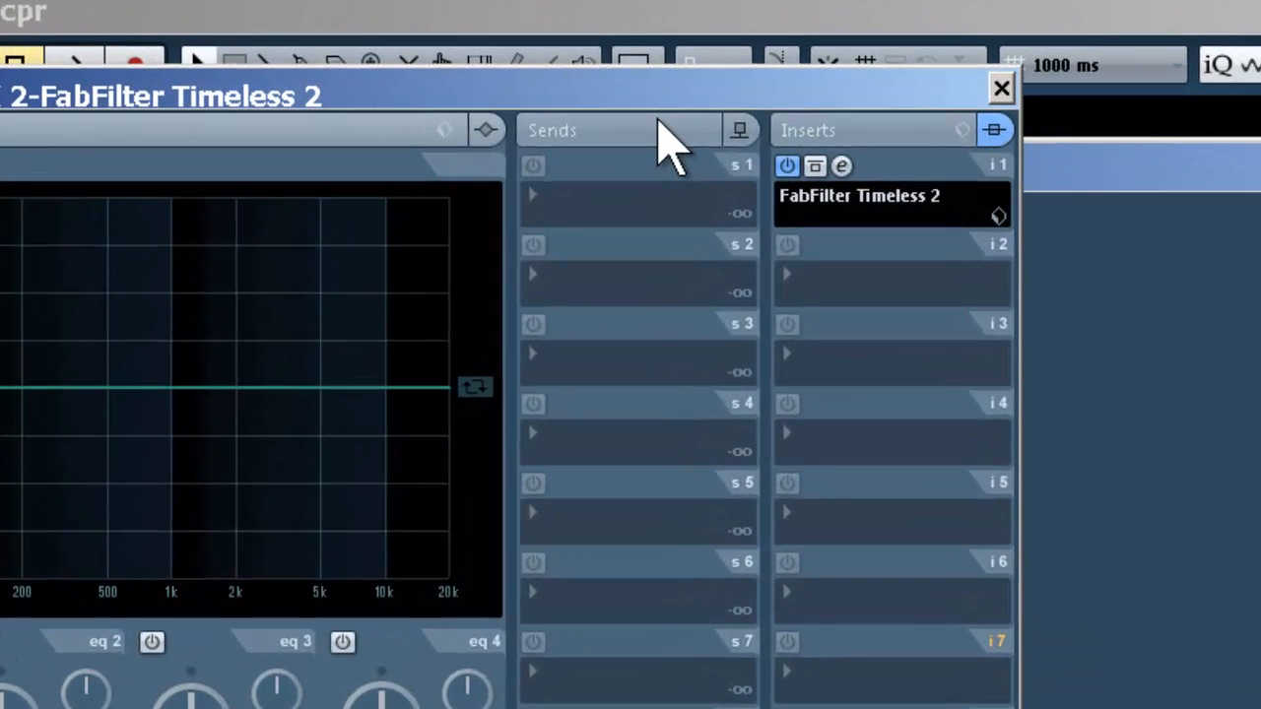
pyautogui.moveTo(658, 106); pyautogui.dragTo(658, 99)
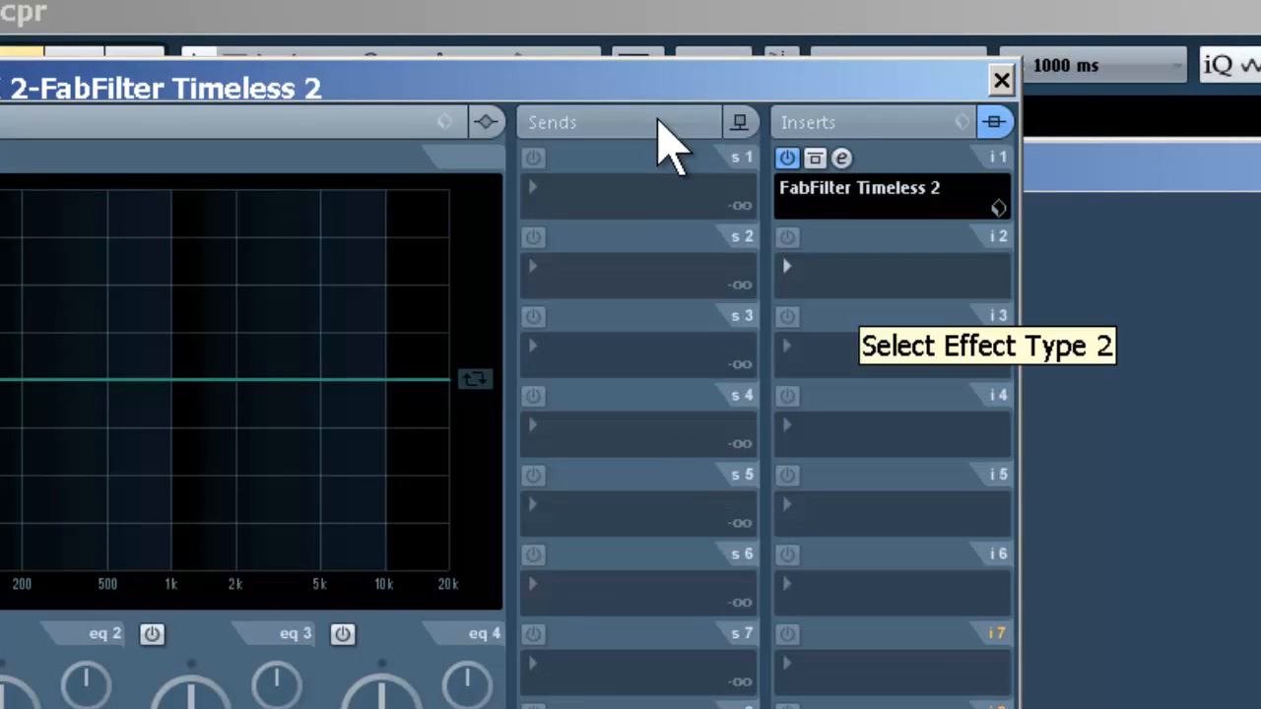
pyautogui.click(859, 281)
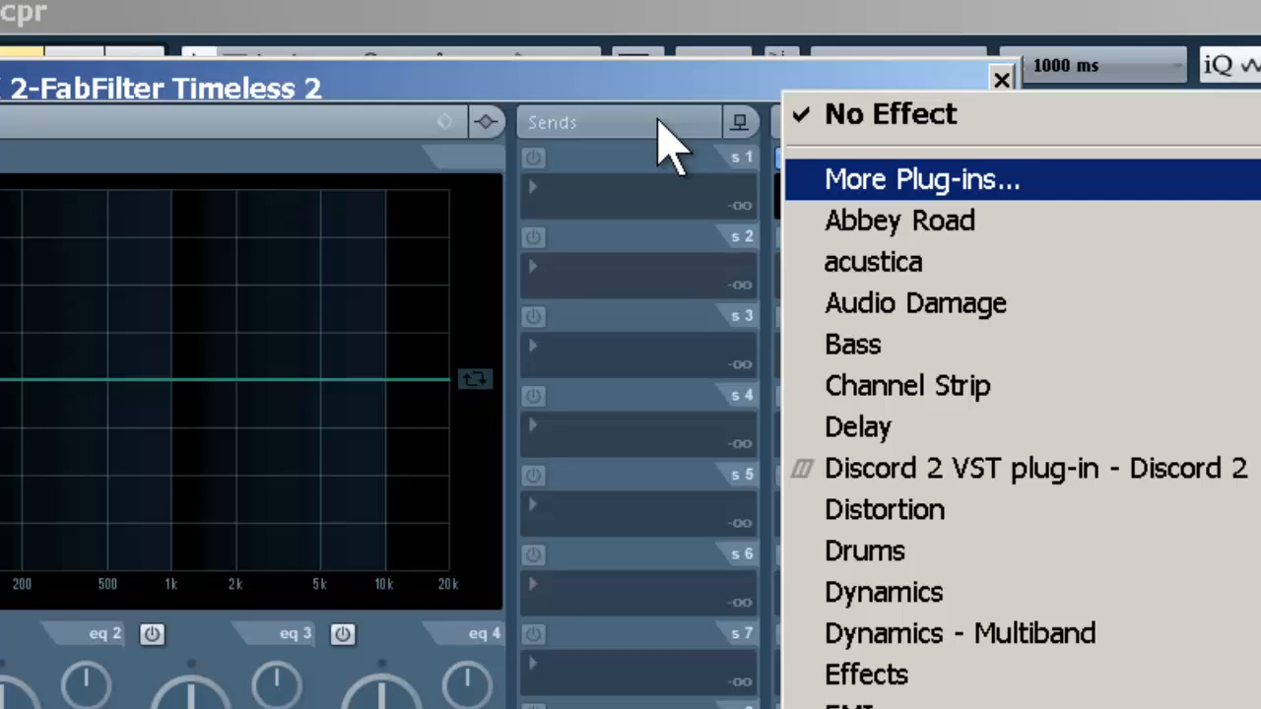
pyautogui.click(1003, 469)
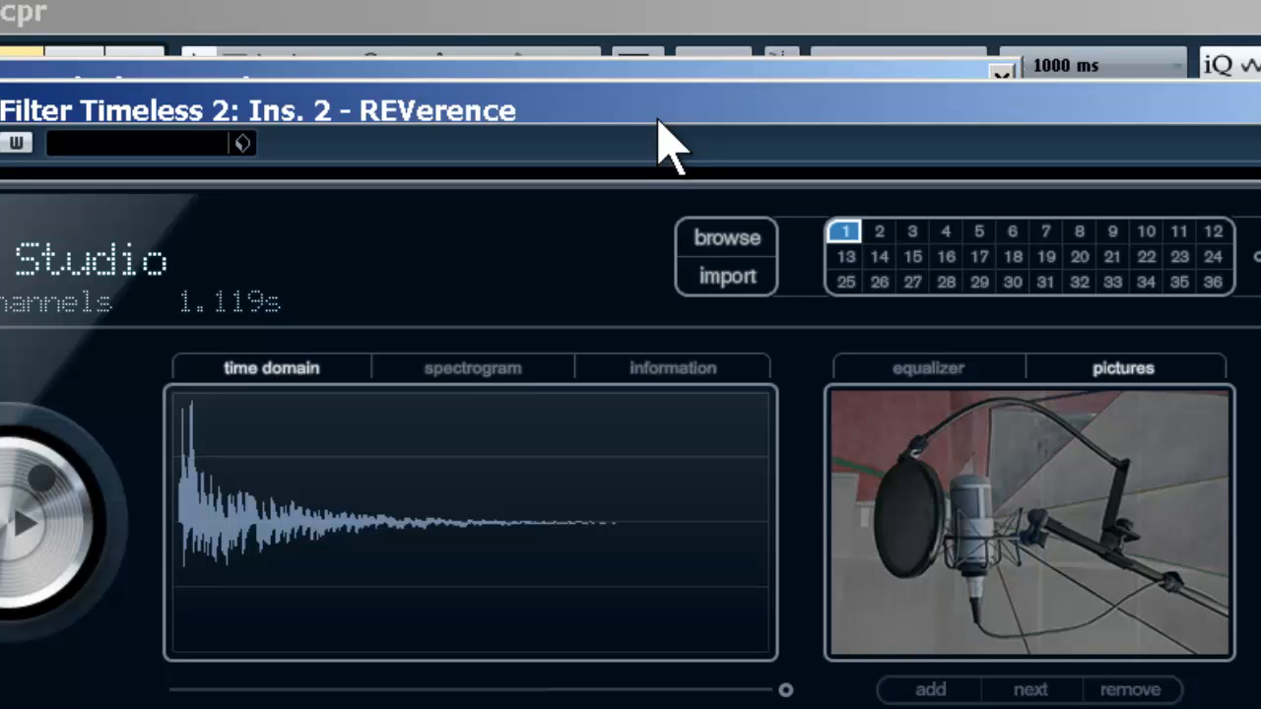
# Load the Large Viennese Hall 1 preset in REVerence and close the FX 2-FabFilter Timeless 2 channel settings
pyautogui.click(138, 144)
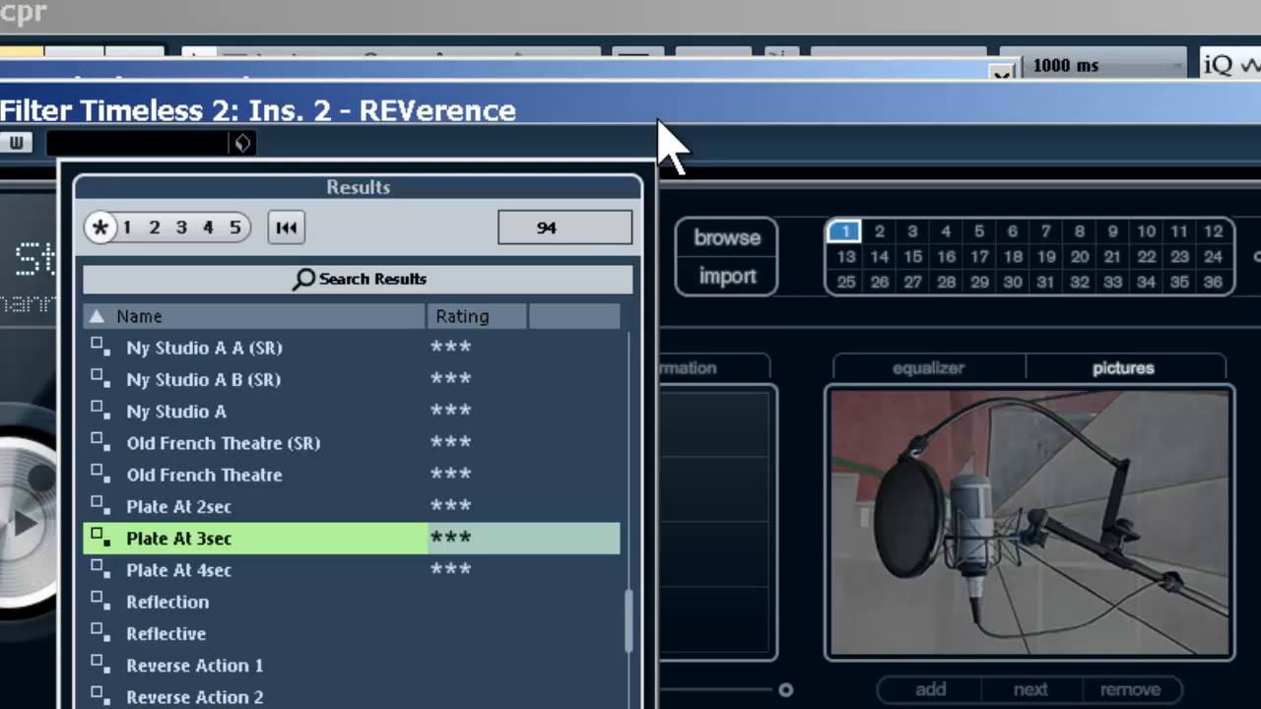
pyautogui.scroll(2, 351, 512)
pyautogui.scroll(6, 352, 513)
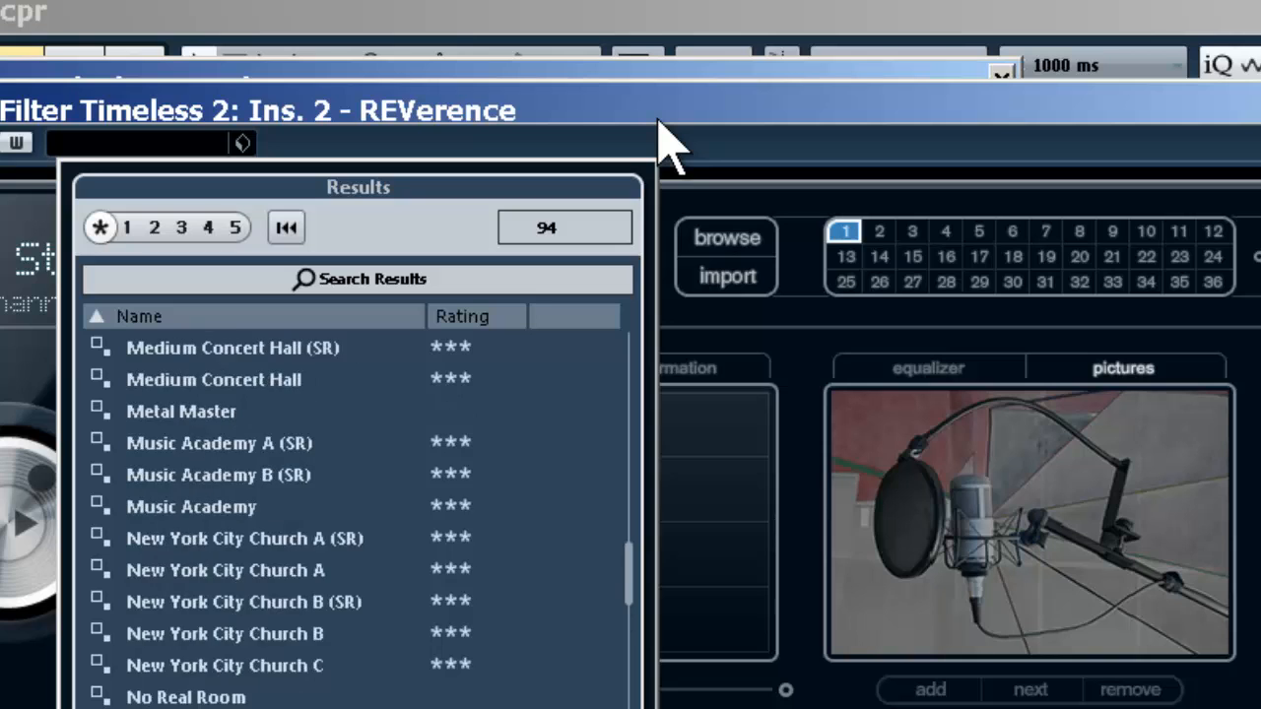
pyautogui.scroll(1, 352, 512)
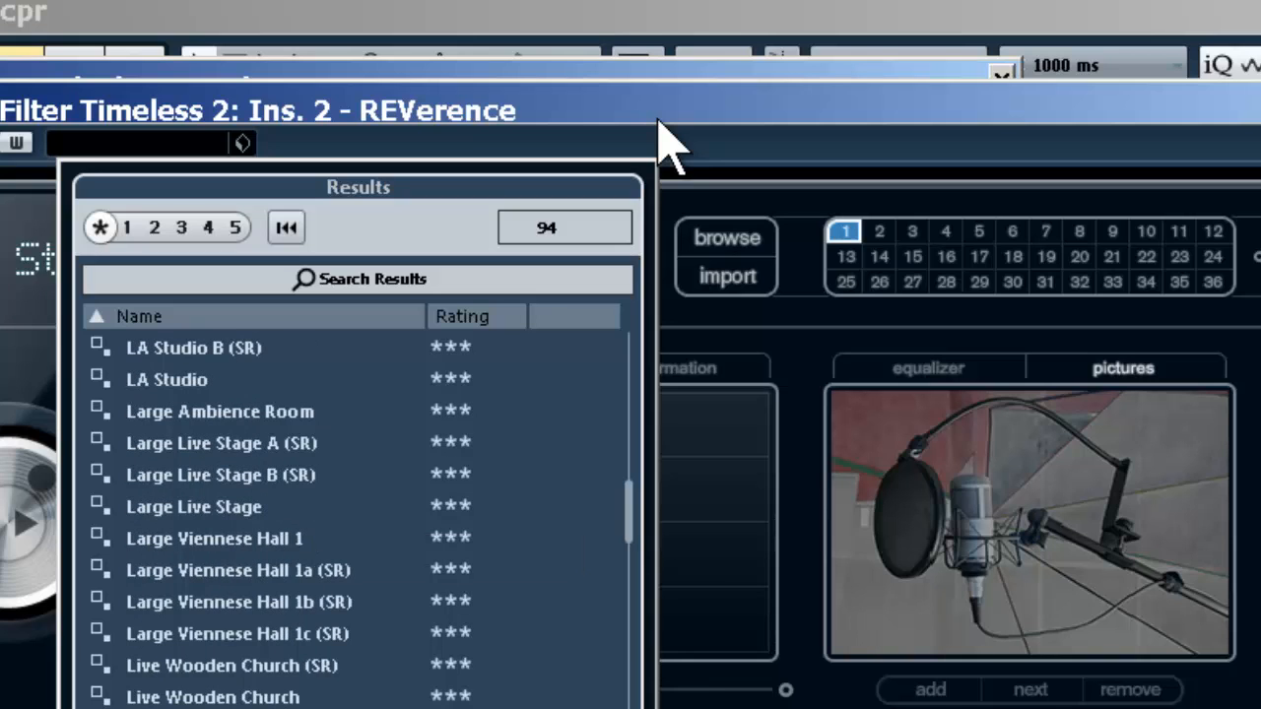
pyautogui.doubleClick(215, 539)
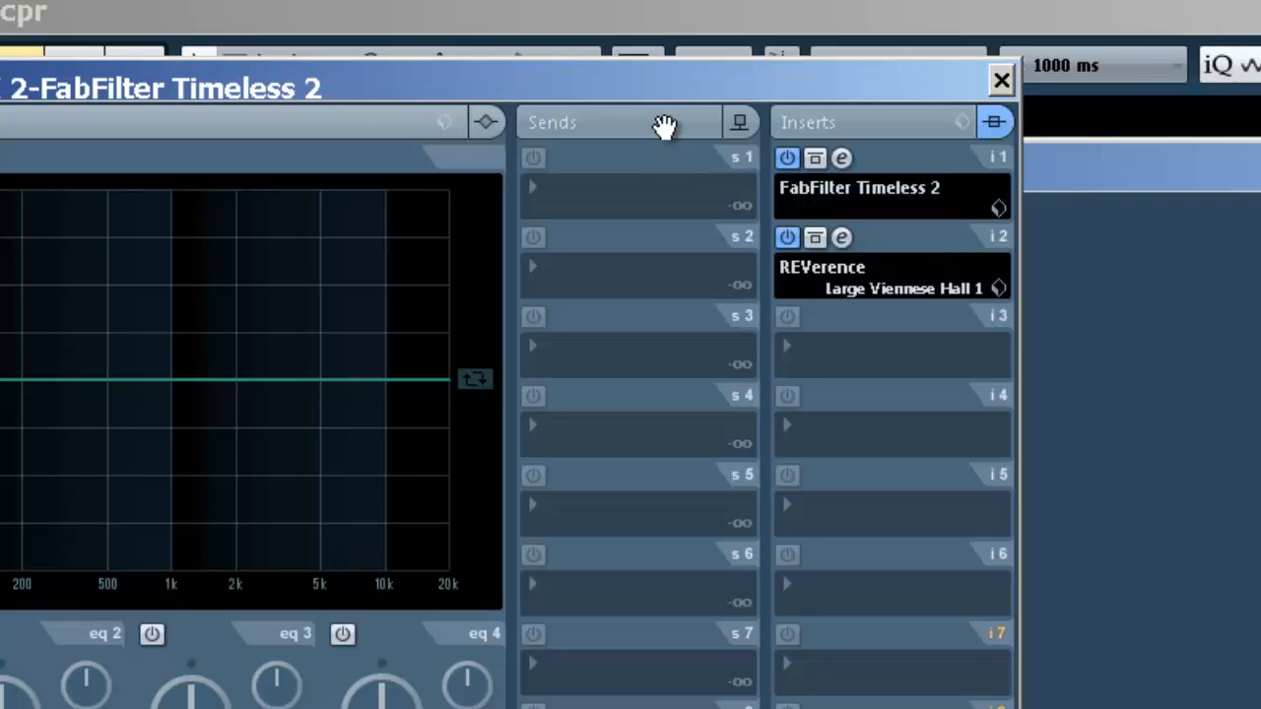
pyautogui.click(1002, 81)
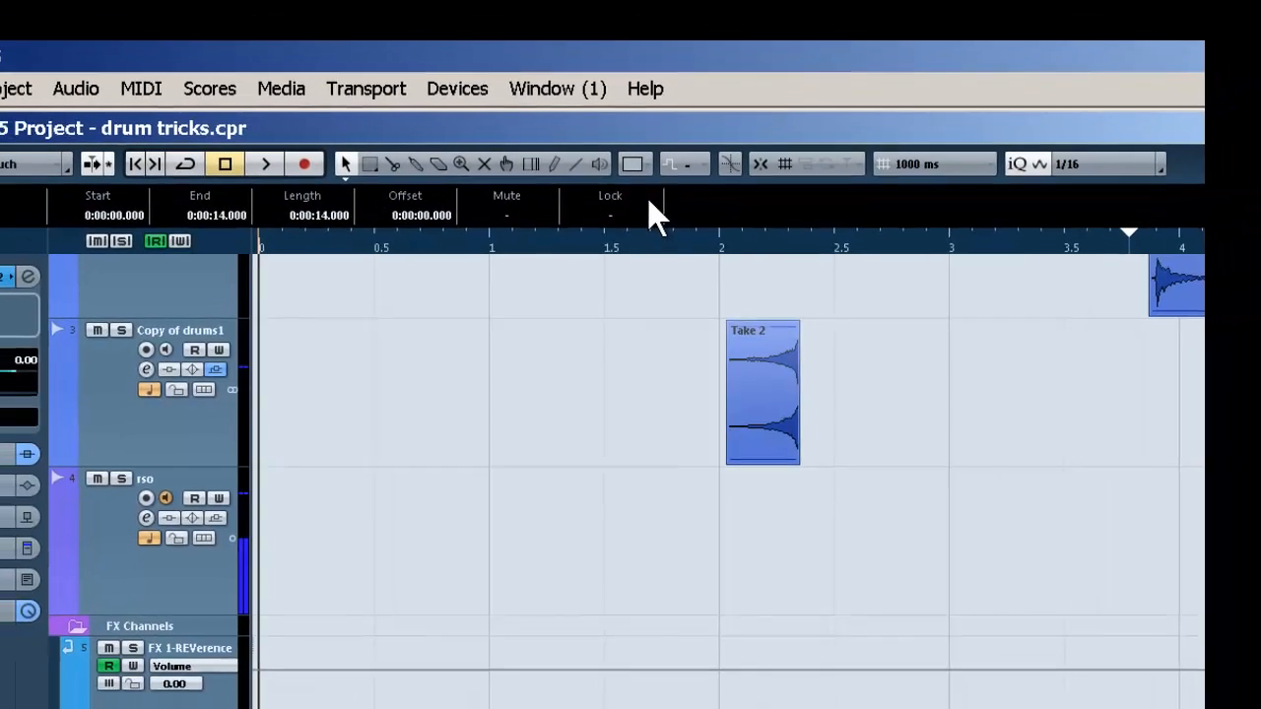
# Play back the drums with the reverb on the delay channel and check the channel levels in the mixer
pyautogui.press('space')
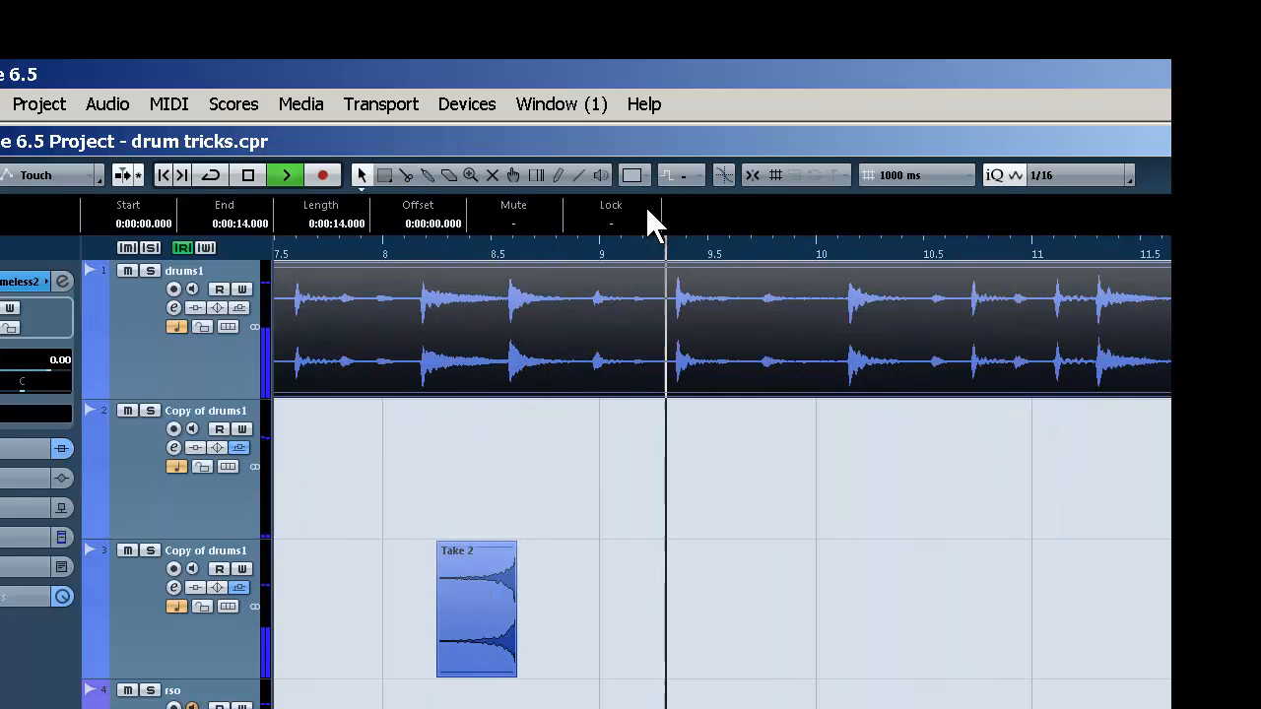
pyautogui.press('F3')
pyautogui.press('space')
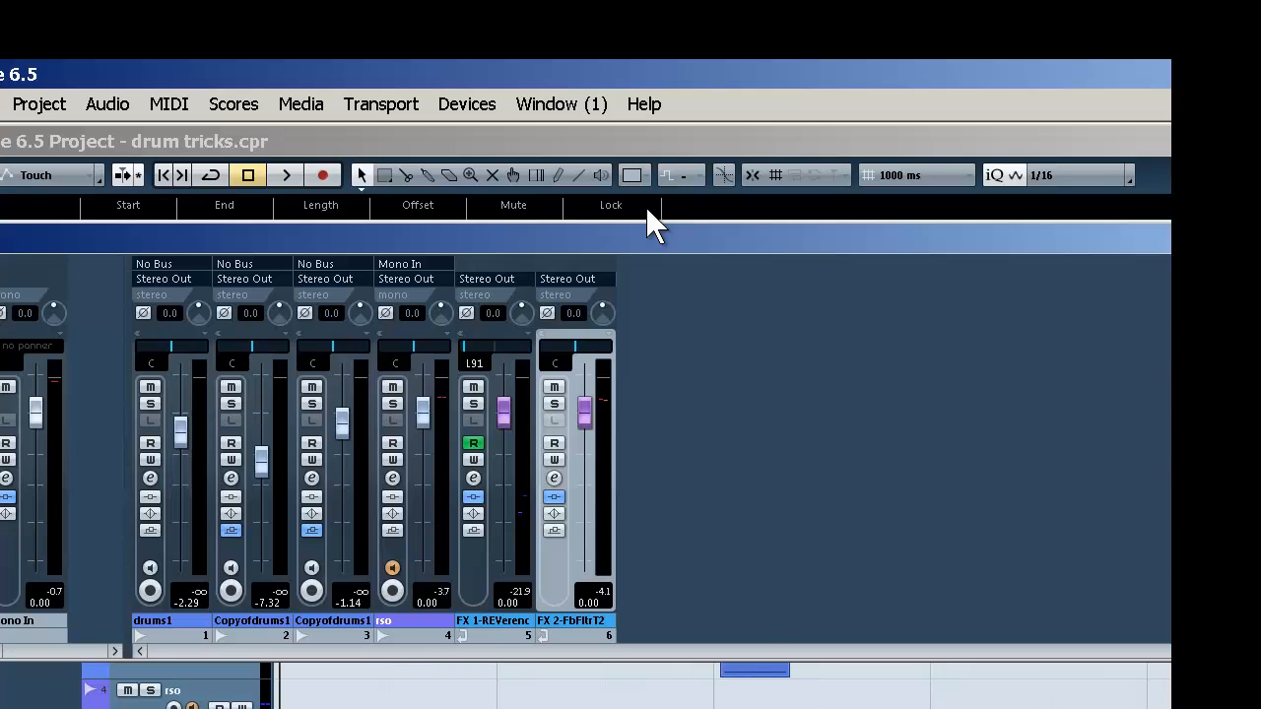
pyautogui.press('F3')
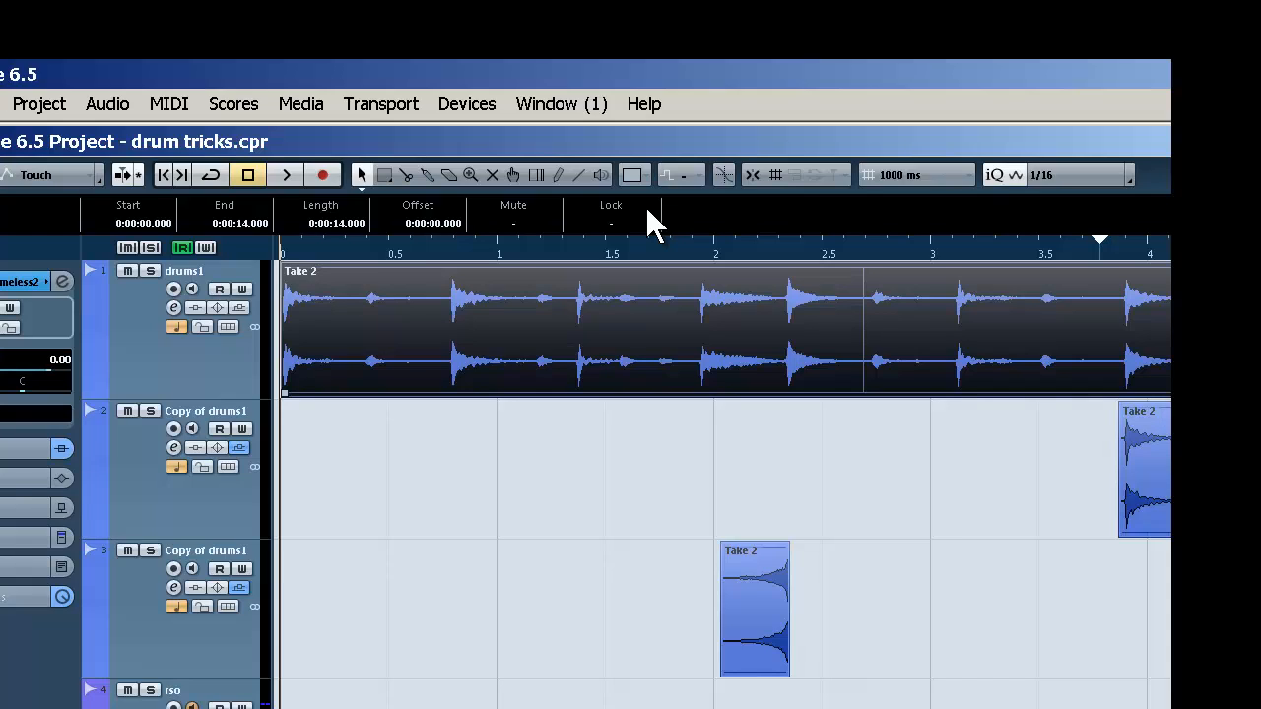
pyautogui.press('space')
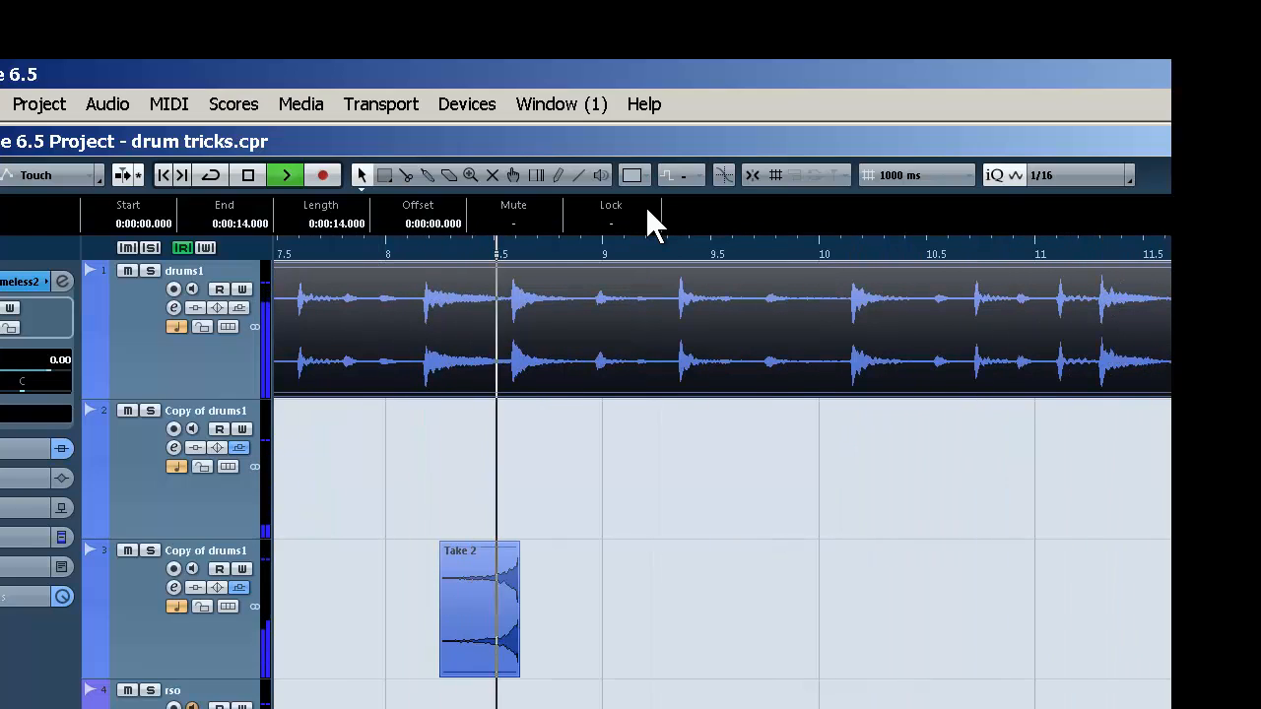
pyautogui.press('space')
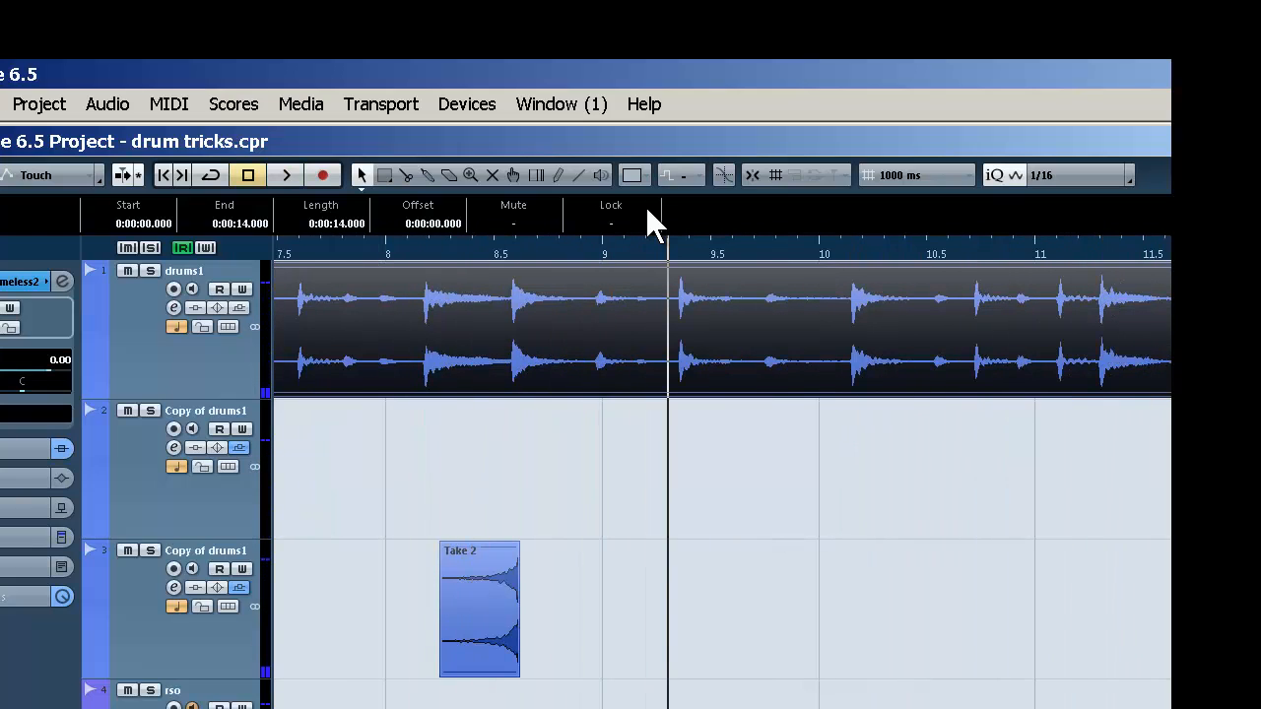
# Maximize the project window and reverse the isolated hit near 7 s on the first duplicated drum track as a new version
pyautogui.hotkey('ctrl', 'F10')
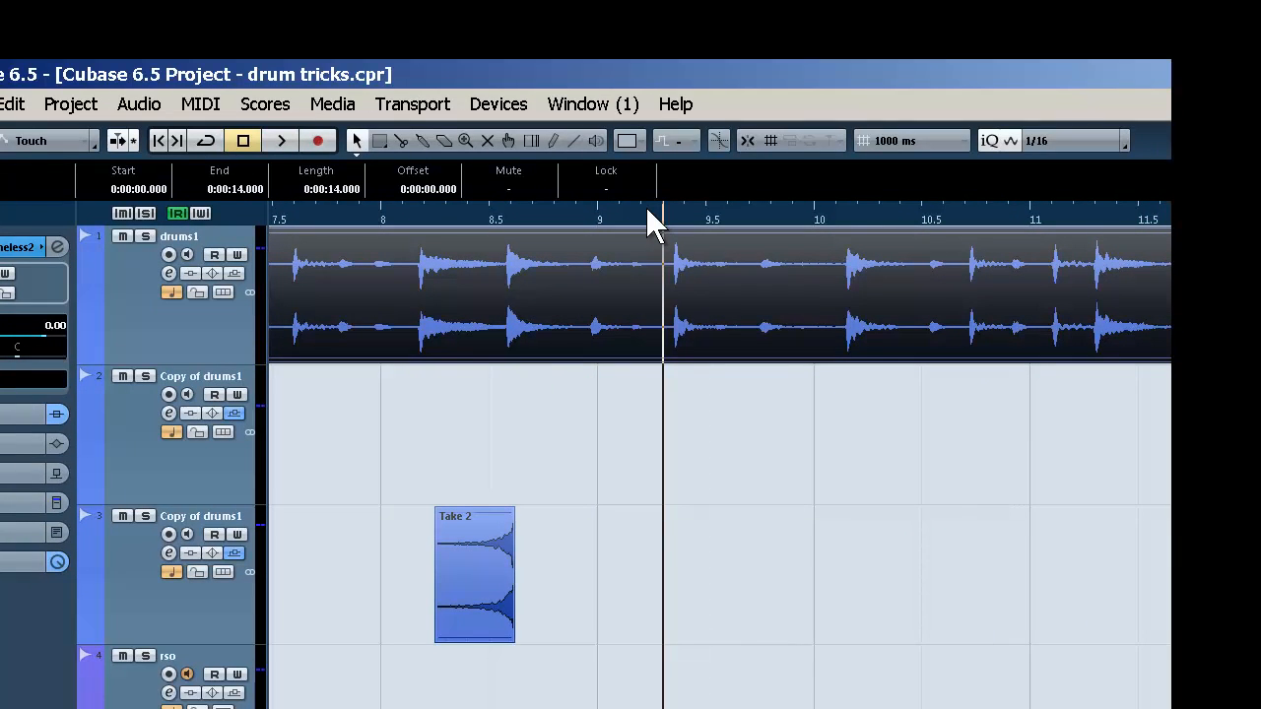
pyautogui.hscroll(-2, 650, 224)
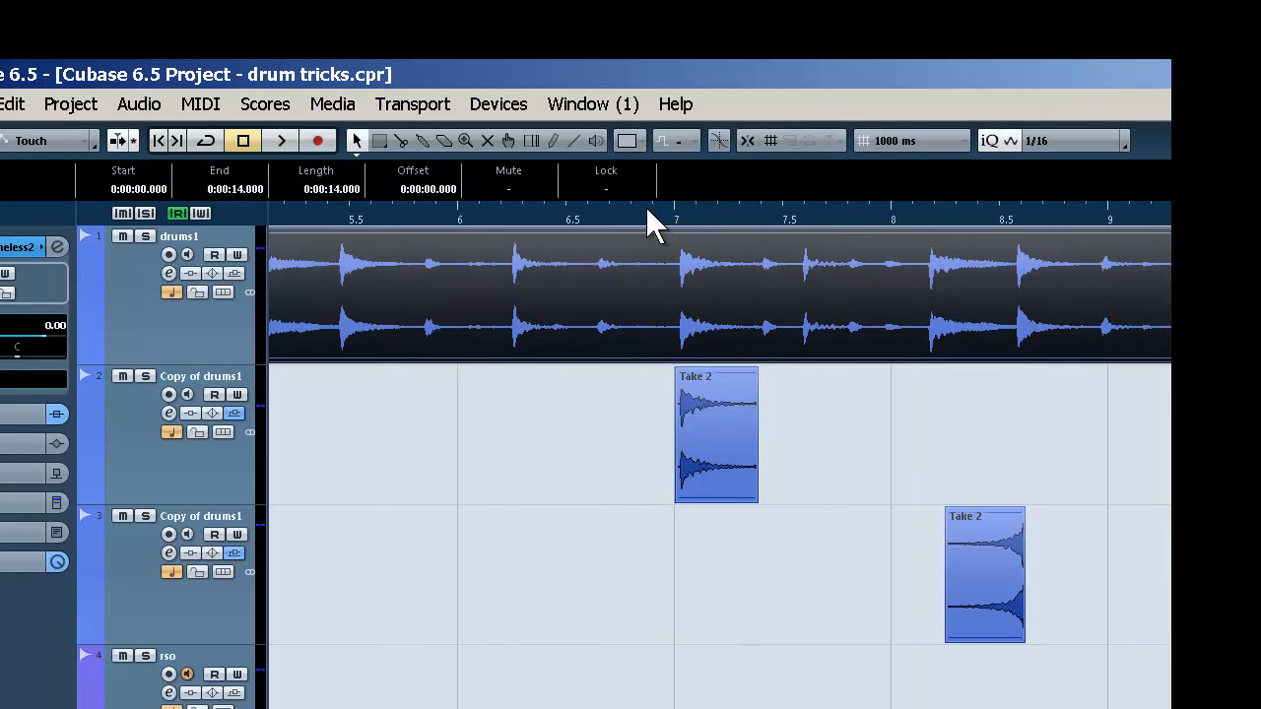
pyautogui.click(709, 429)
pyautogui.rightClick(710, 430)
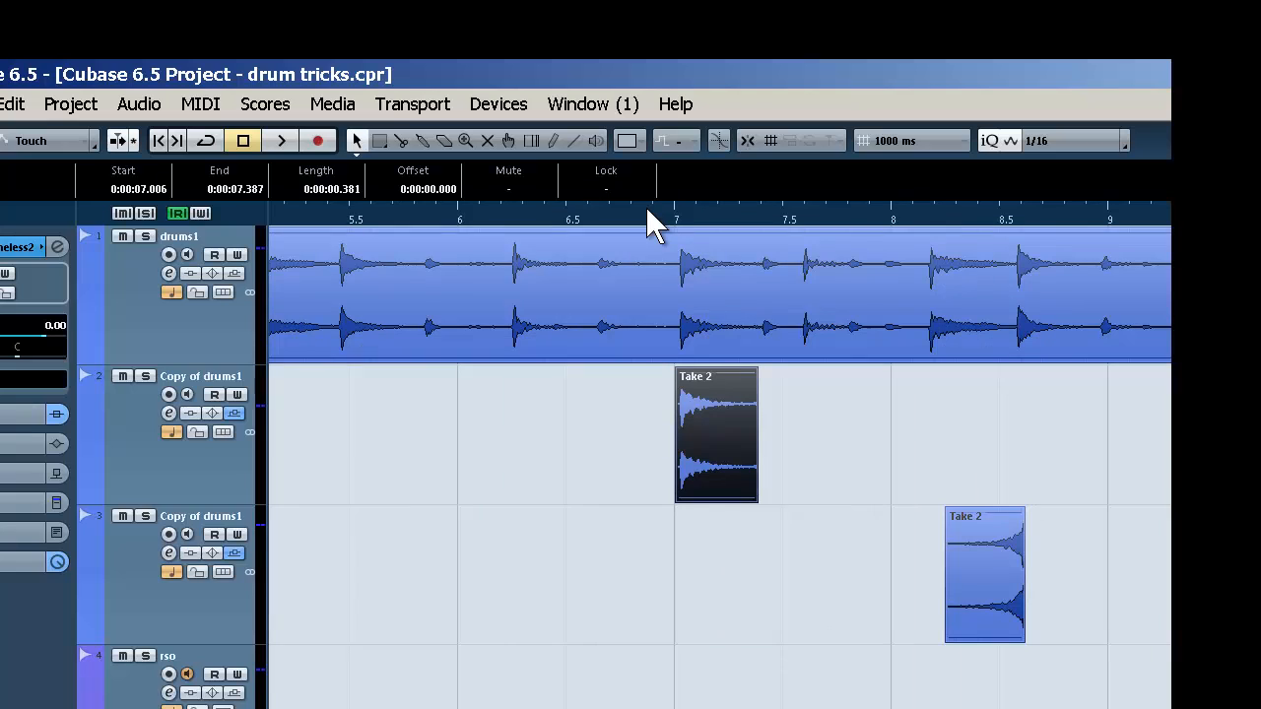
pyautogui.click(71, 104)
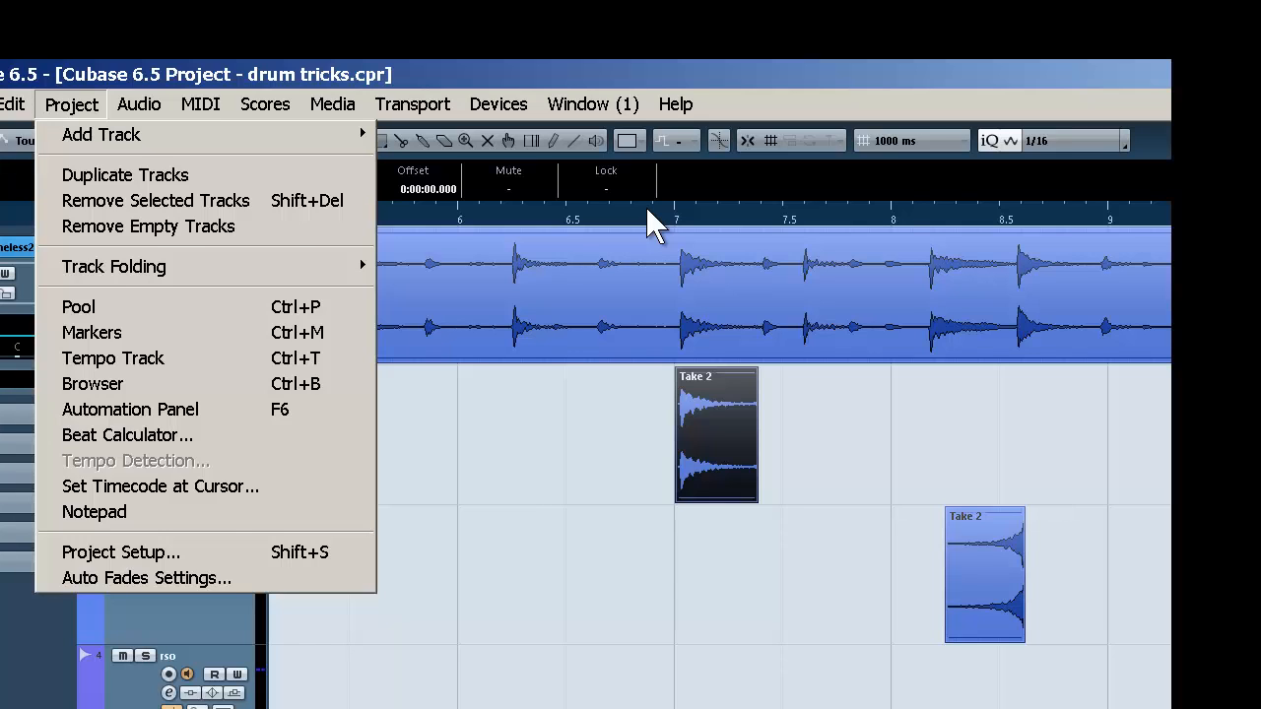
pyautogui.moveTo(139, 104)
pyautogui.moveTo(163, 135)
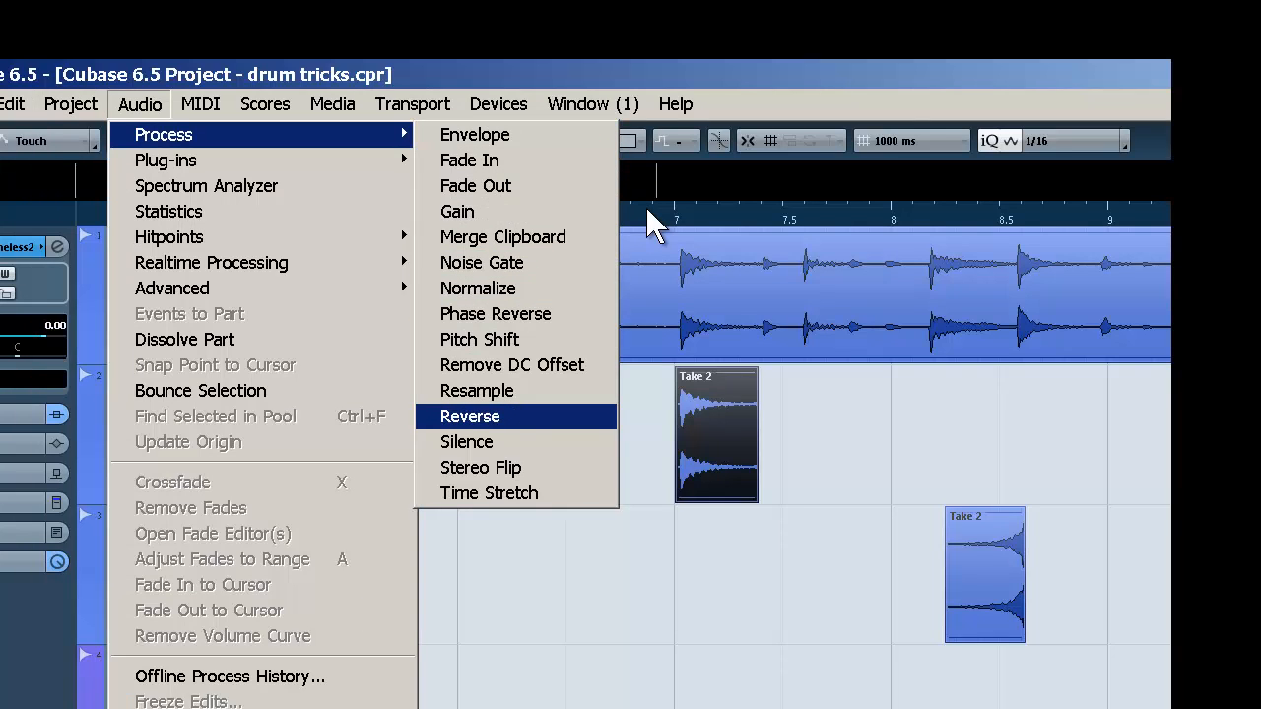
pyautogui.press('Return')
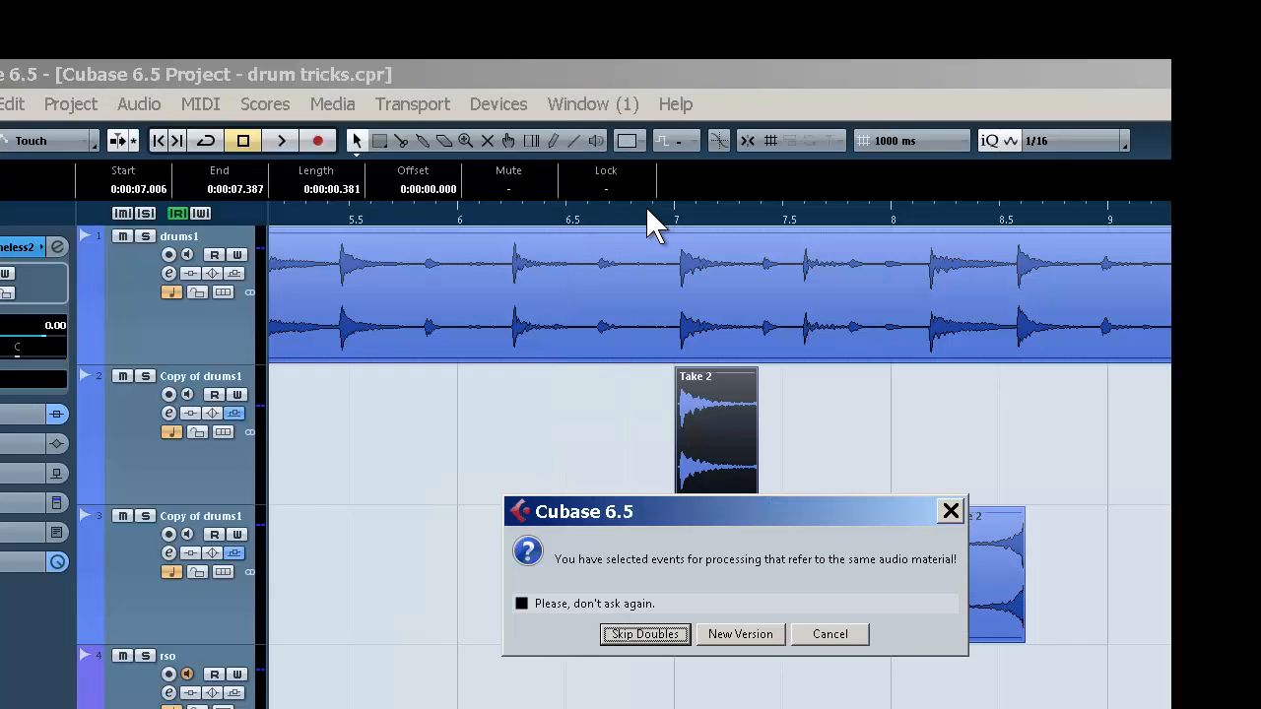
pyautogui.press('Tab')
pyautogui.press('Return')
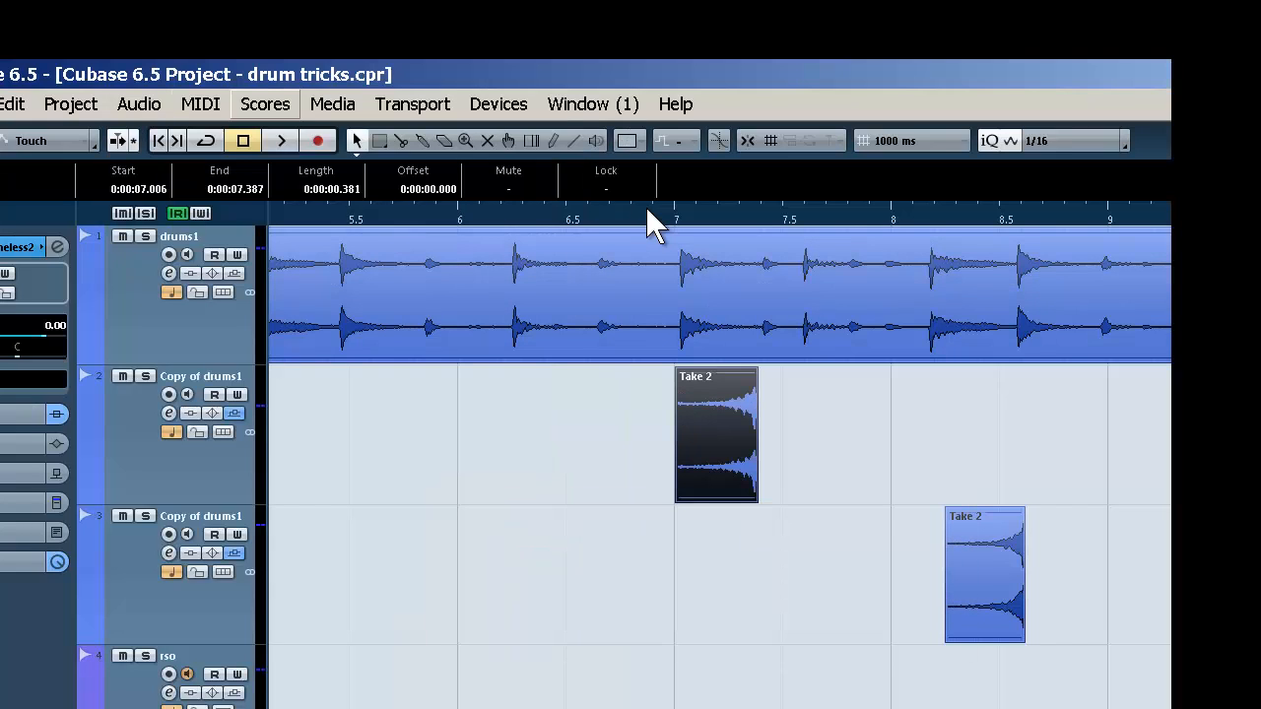
# Time-stretch the reversed hit on the first duplicated drum track at a ratio of 102.69663% and play it back
pyautogui.click(139, 104)
pyautogui.press('Right')
pyautogui.press('Down')
pyautogui.press('Down')
pyautogui.press('Down')
pyautogui.press('Down')
pyautogui.press('Down')
pyautogui.press('Down')
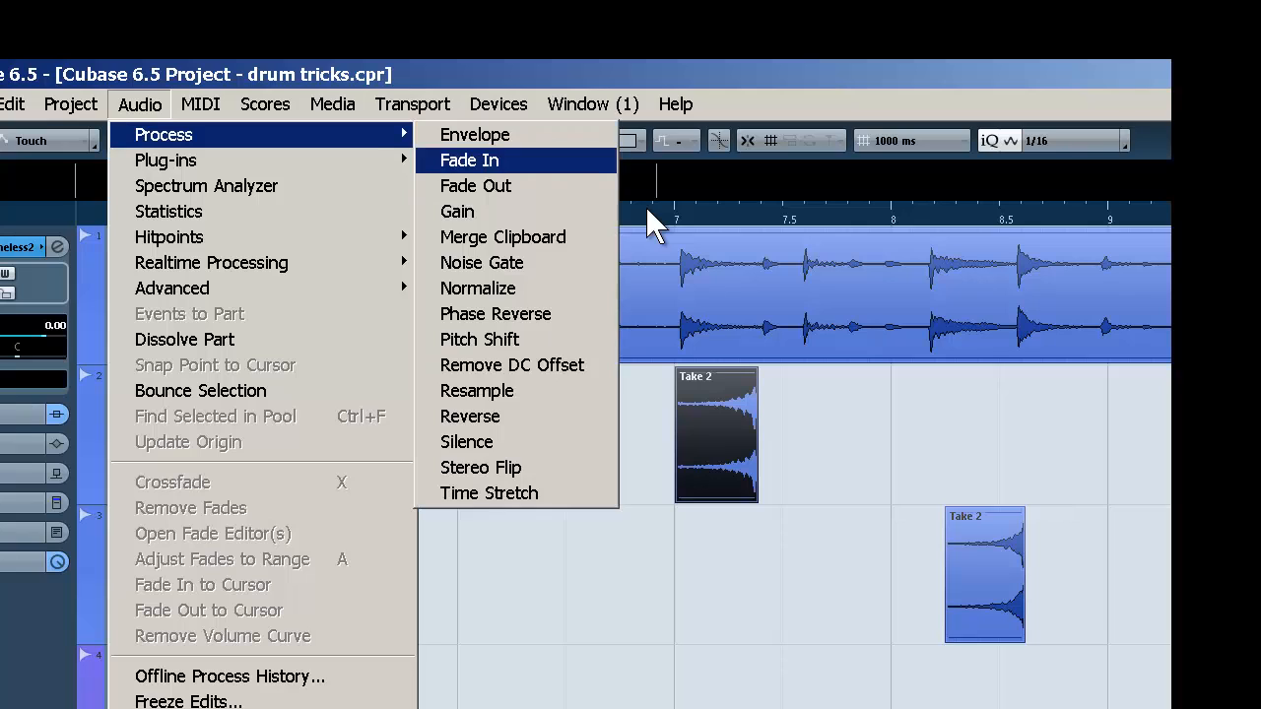
pyautogui.press('Down')
pyautogui.press('Down')
pyautogui.press('Down')
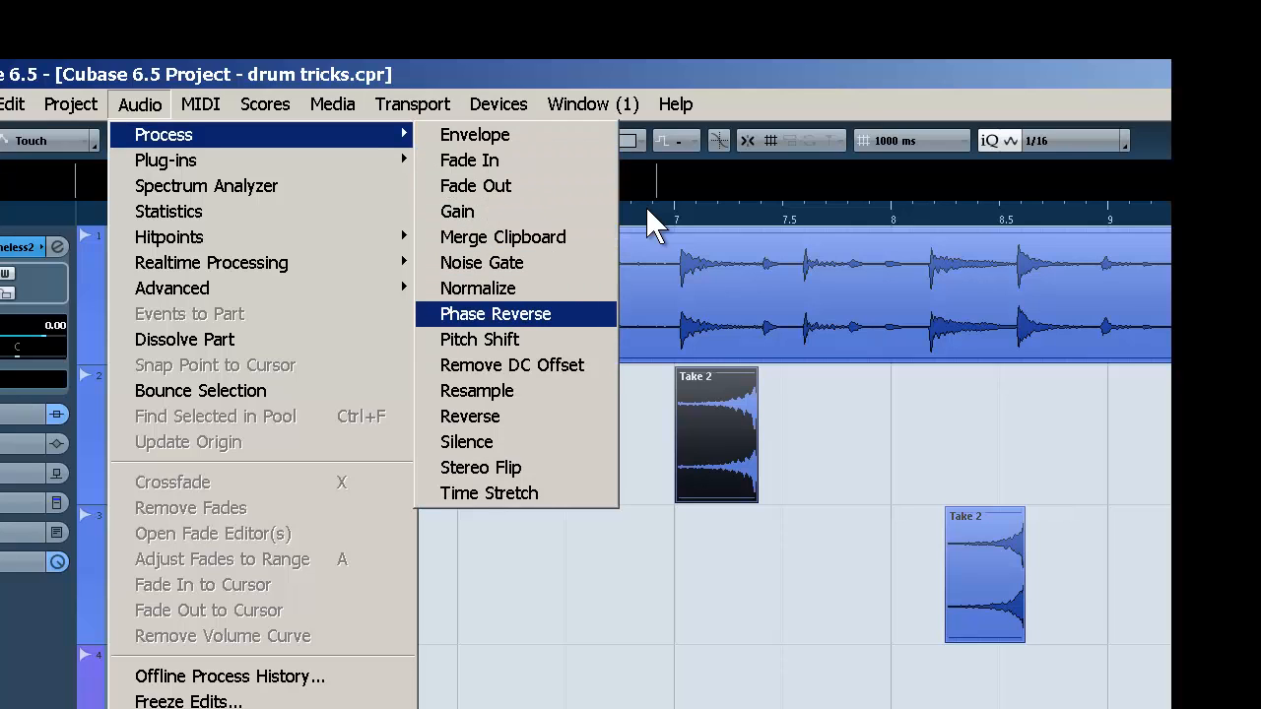
pyautogui.press('Down')
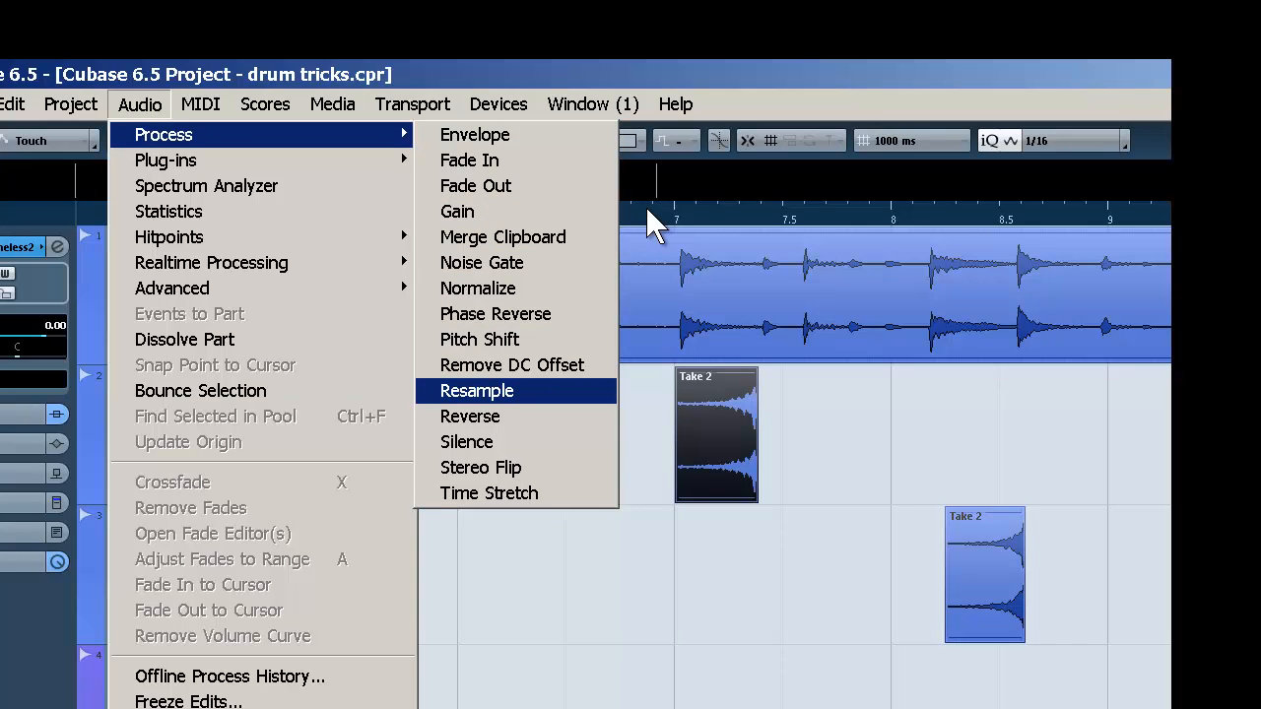
pyautogui.press('Down')
pyautogui.press('Down')
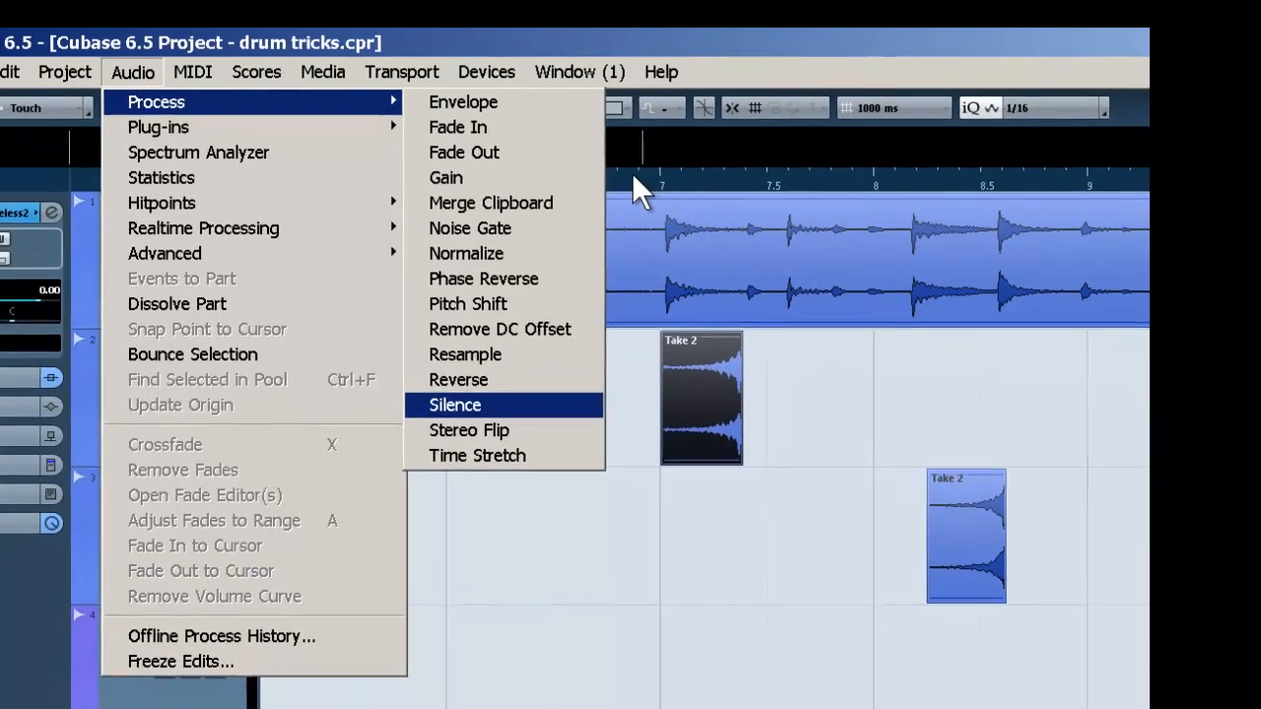
pyautogui.press('Down')
pyautogui.press('Down')
pyautogui.press('Return')
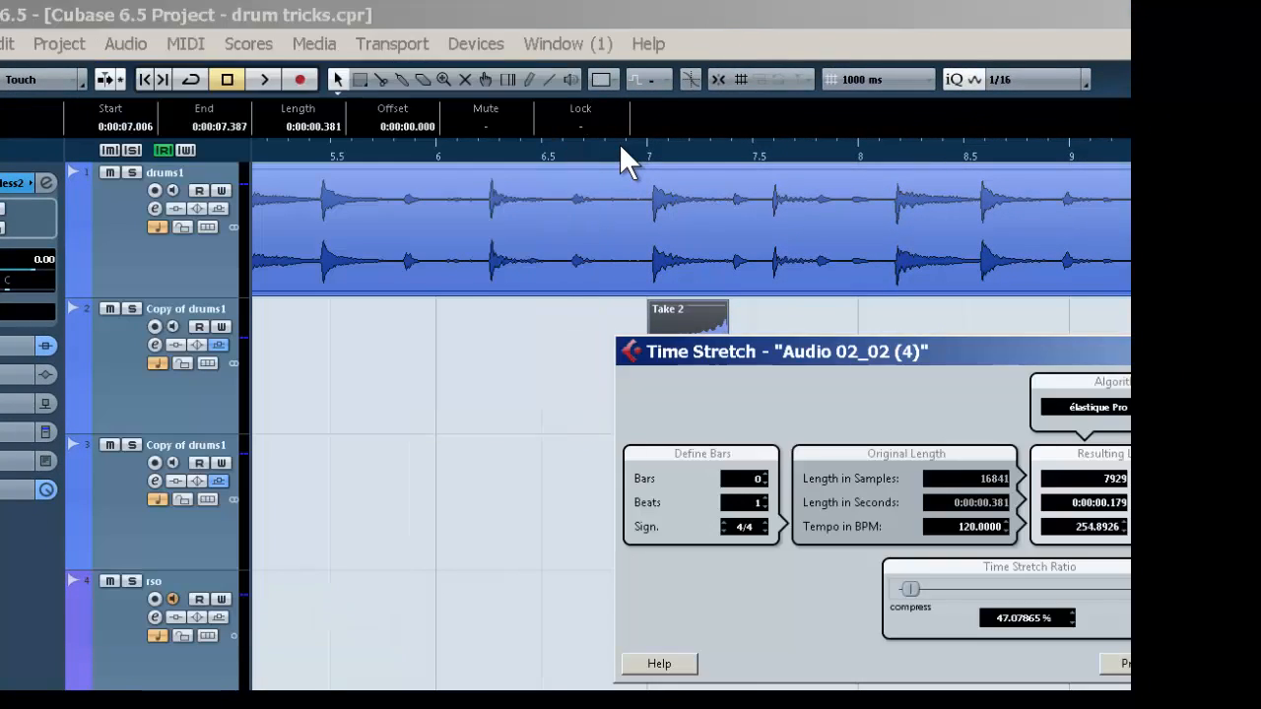
pyautogui.moveTo(910, 589); pyautogui.dragTo(925, 589)
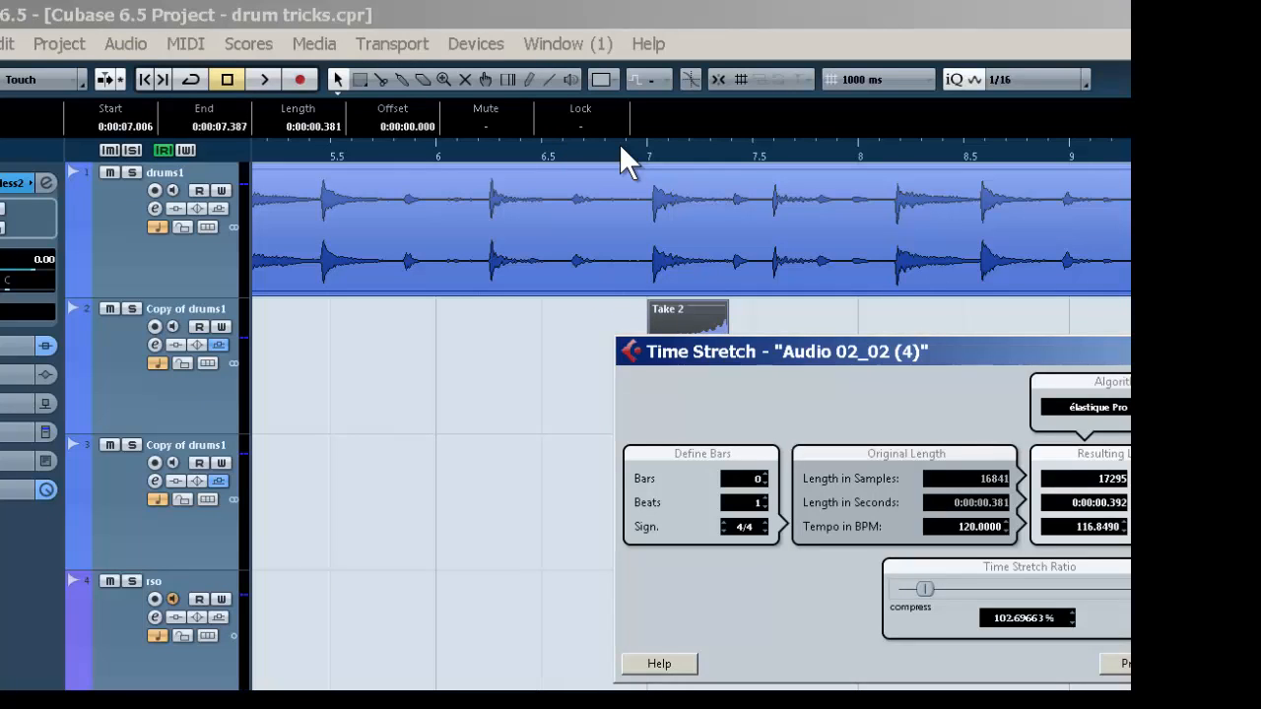
pyautogui.press('Escape')
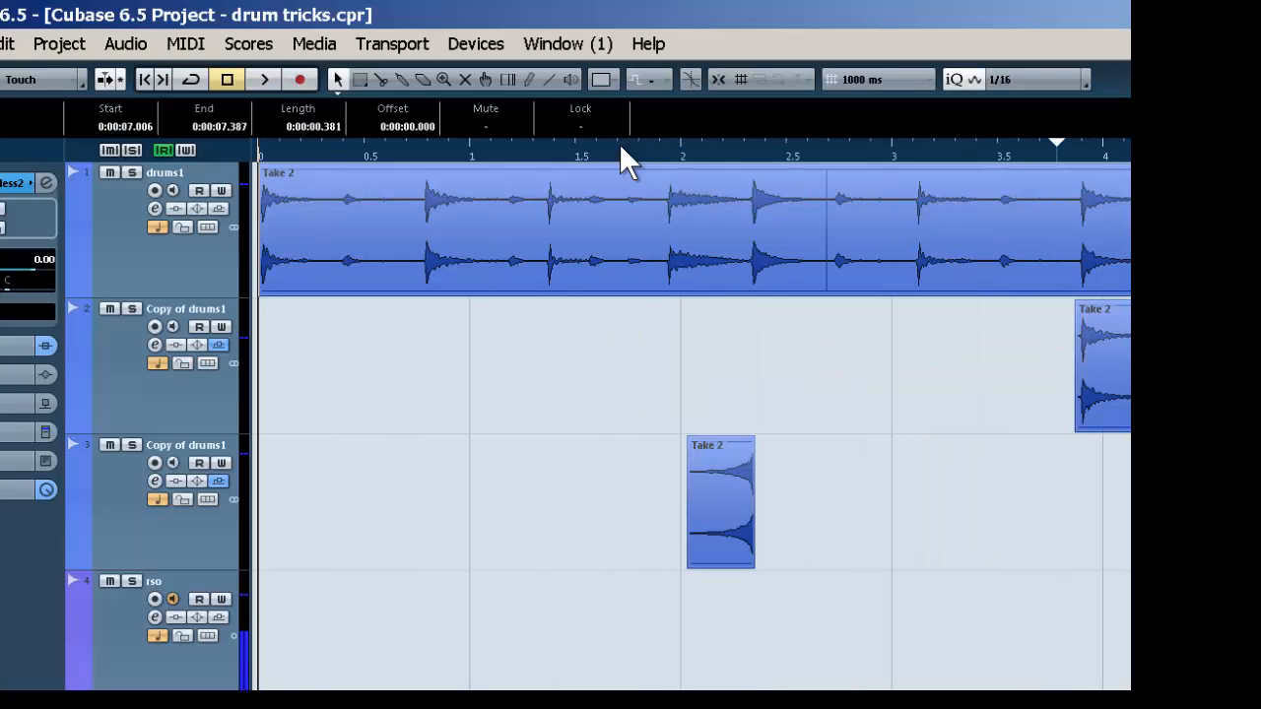
pyautogui.press('space')
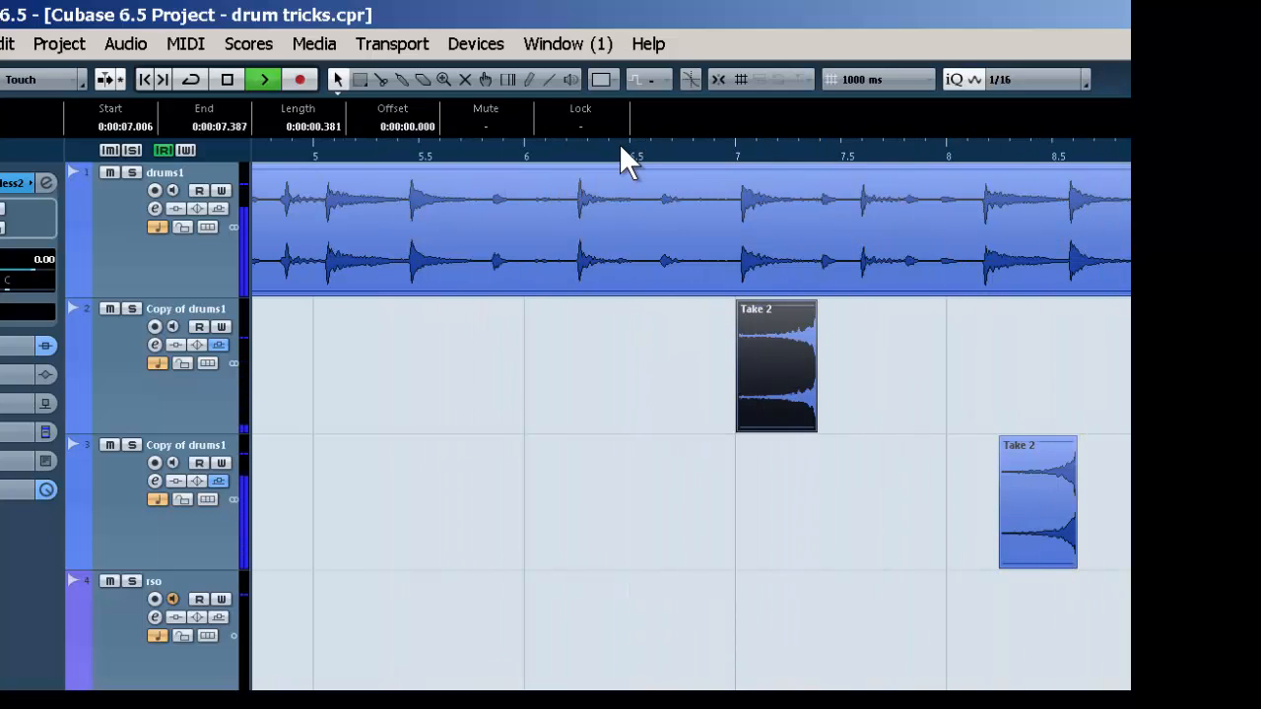
pyautogui.press('space')
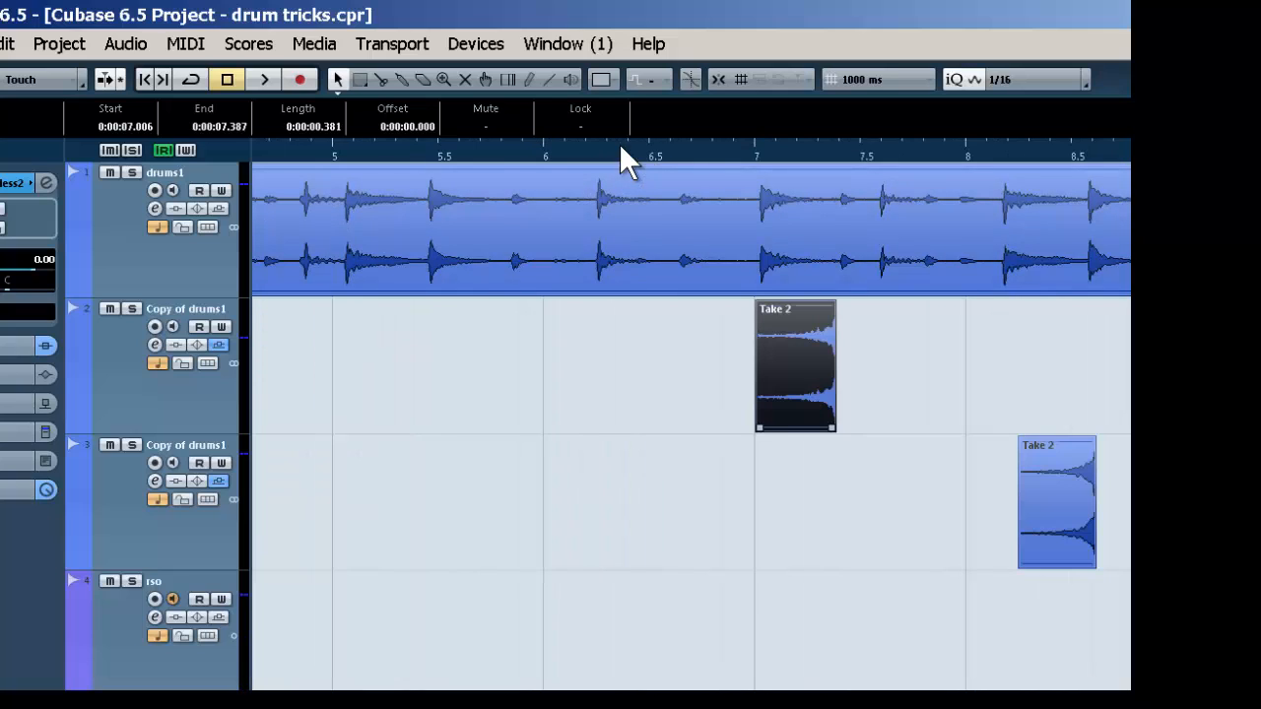
# Reverse the stretched hit on the first duplicated drum track again to restore its original direction
pyautogui.hotkey('alt', 'a')
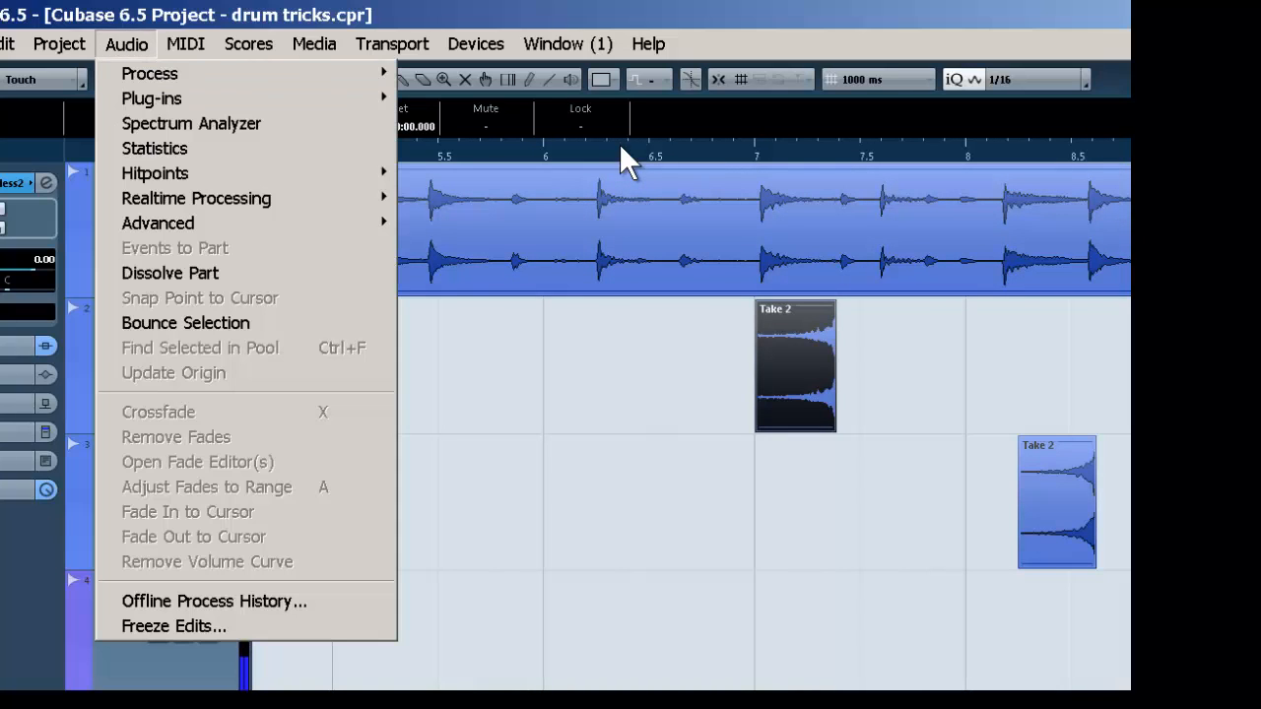
pyautogui.press('Down')
pyautogui.press('Right')
pyautogui.press('Down')
pyautogui.press('Down')
pyautogui.press('Down')
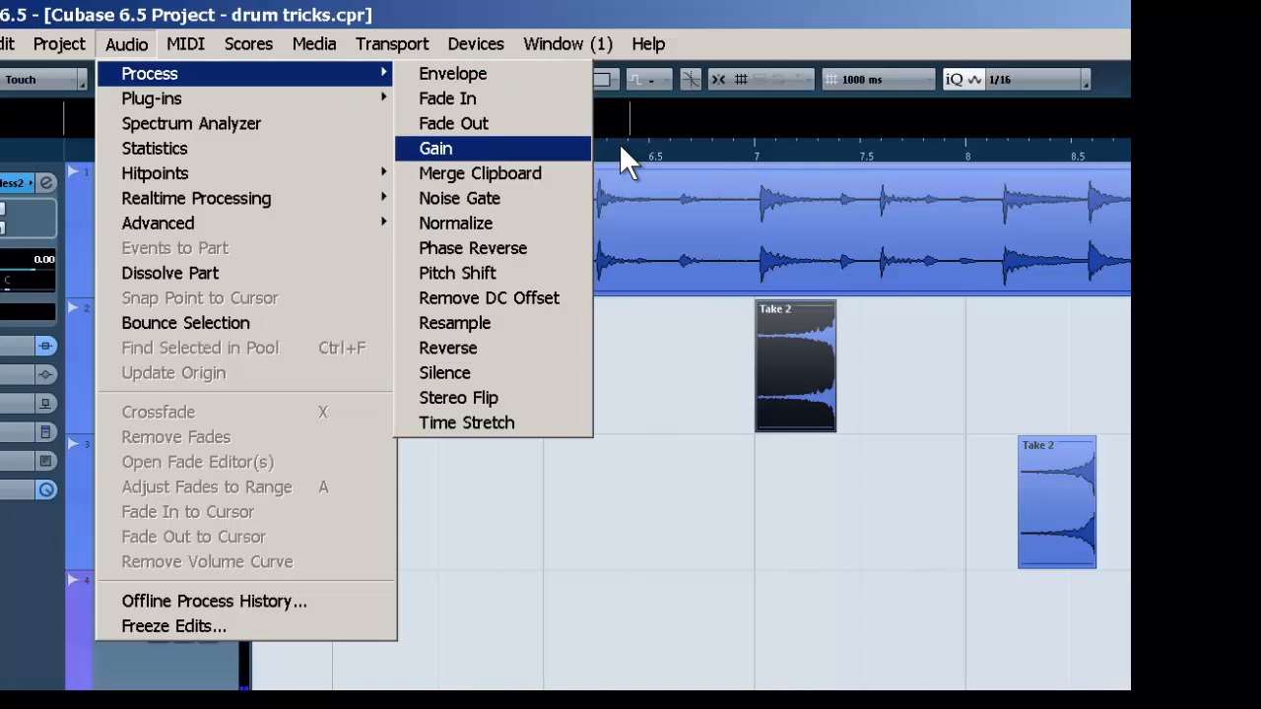
pyautogui.press('Down')
pyautogui.press('Down')
pyautogui.press('Down')
pyautogui.press('Down')
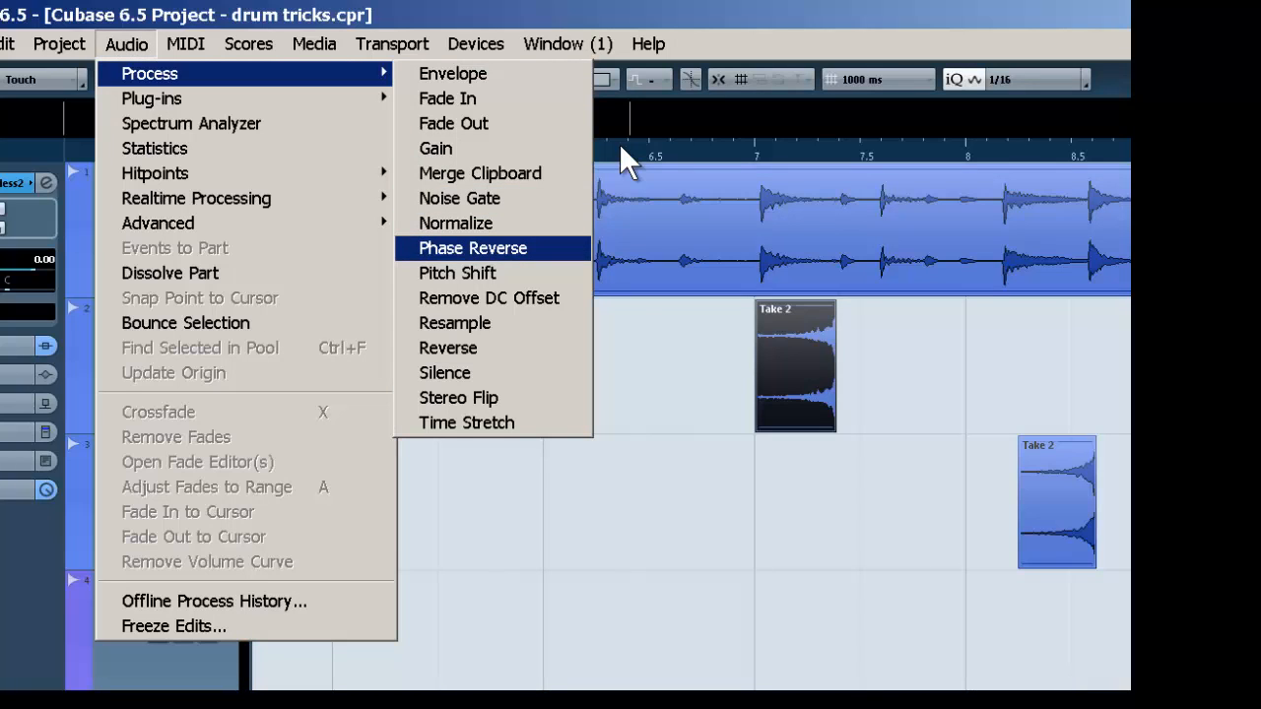
pyautogui.press('Down')
pyautogui.press('Down')
pyautogui.press('Down')
pyautogui.press('Down')
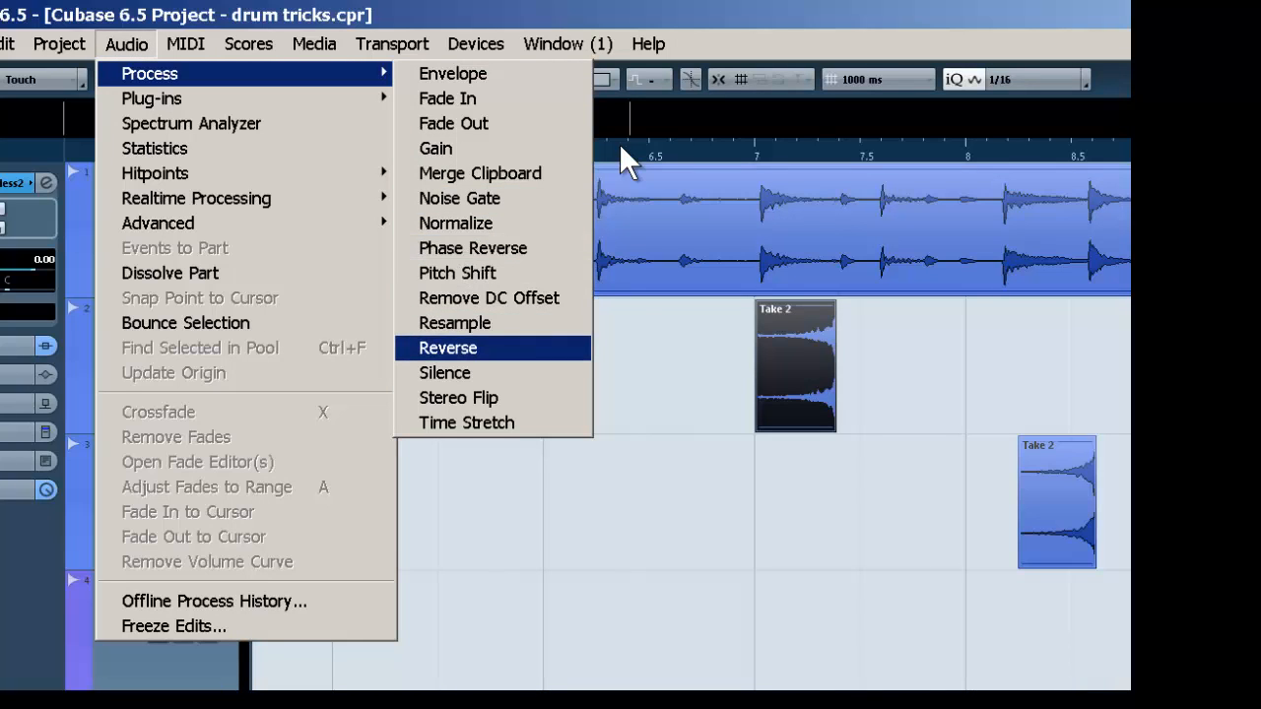
pyautogui.press('Return')
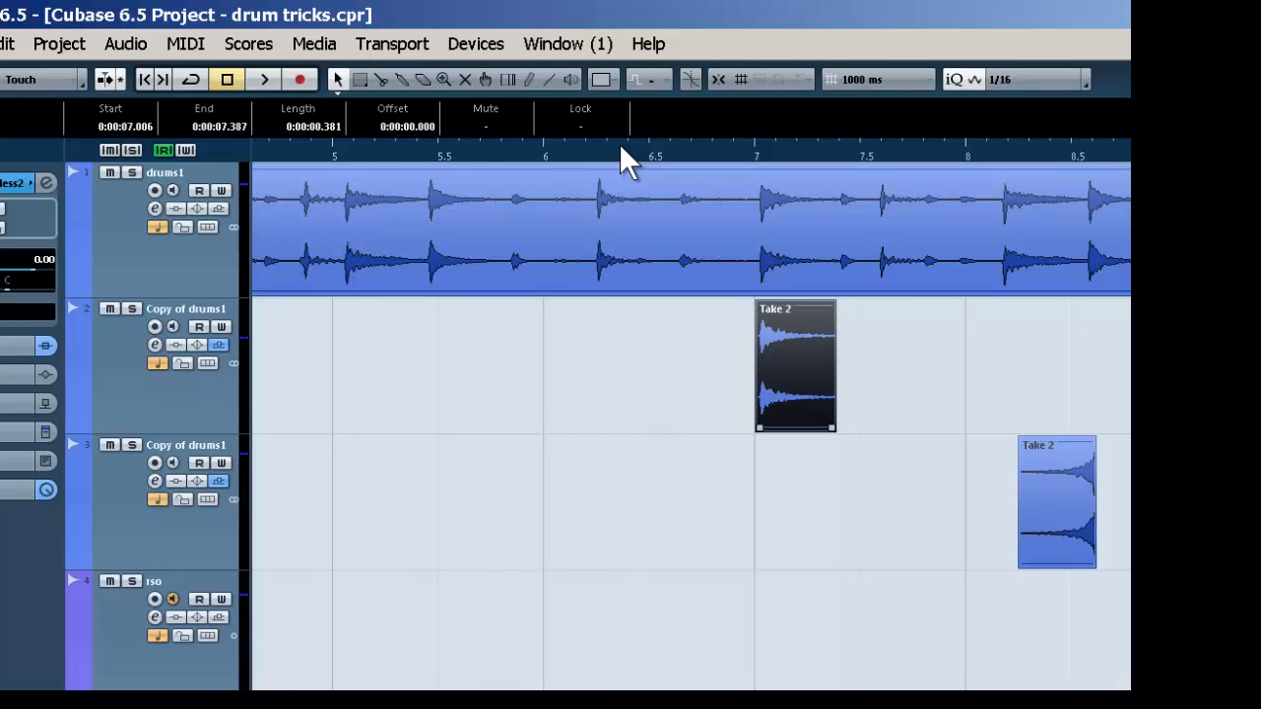
# Open the stretched hit in the Audio Part Editor and adjust the event volume of Take 1
pyautogui.press('Return')
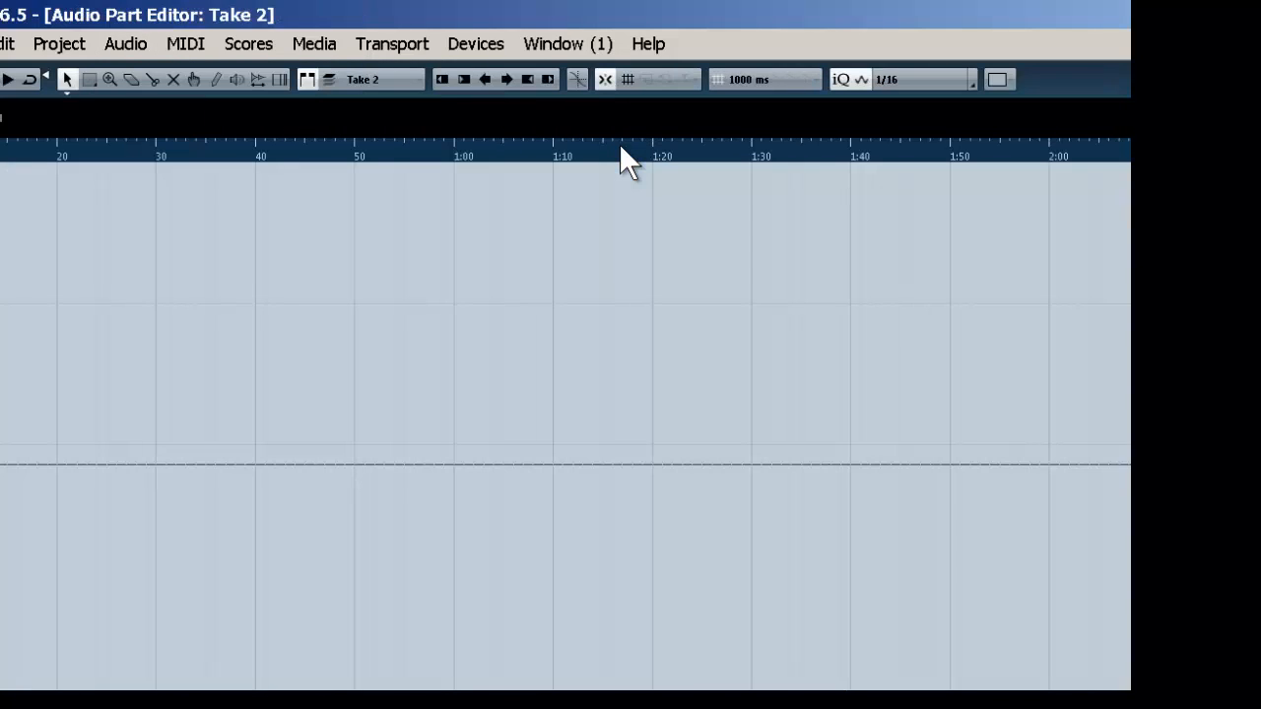
pyautogui.press('h')
pyautogui.press('h')
pyautogui.press('h')
pyautogui.press('h')
pyautogui.press('h')
pyautogui.press('h')
pyautogui.press('h')
pyautogui.press('h')
pyautogui.press('h')
pyautogui.press('h')
pyautogui.press('h')
pyautogui.press('h')
pyautogui.press('h')
pyautogui.press('h')
pyautogui.press('h')
pyautogui.press('h')
pyautogui.press('h')
pyautogui.press('h')
pyautogui.press('h')
pyautogui.press('h')
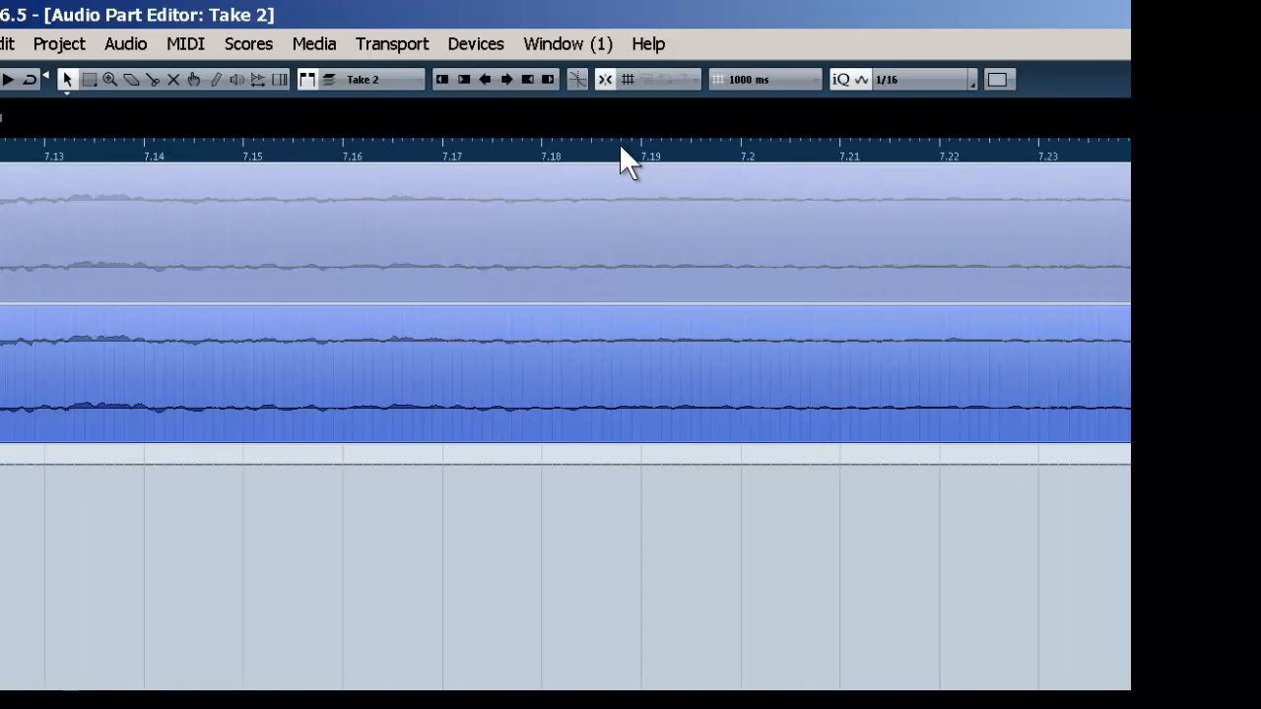
pyautogui.press('g')
pyautogui.press('g')
pyautogui.press('g')
pyautogui.press('g')
pyautogui.press('g')
pyautogui.press('g')
pyautogui.press('g')
pyautogui.press('g')
pyautogui.press('g')
pyautogui.press('g')
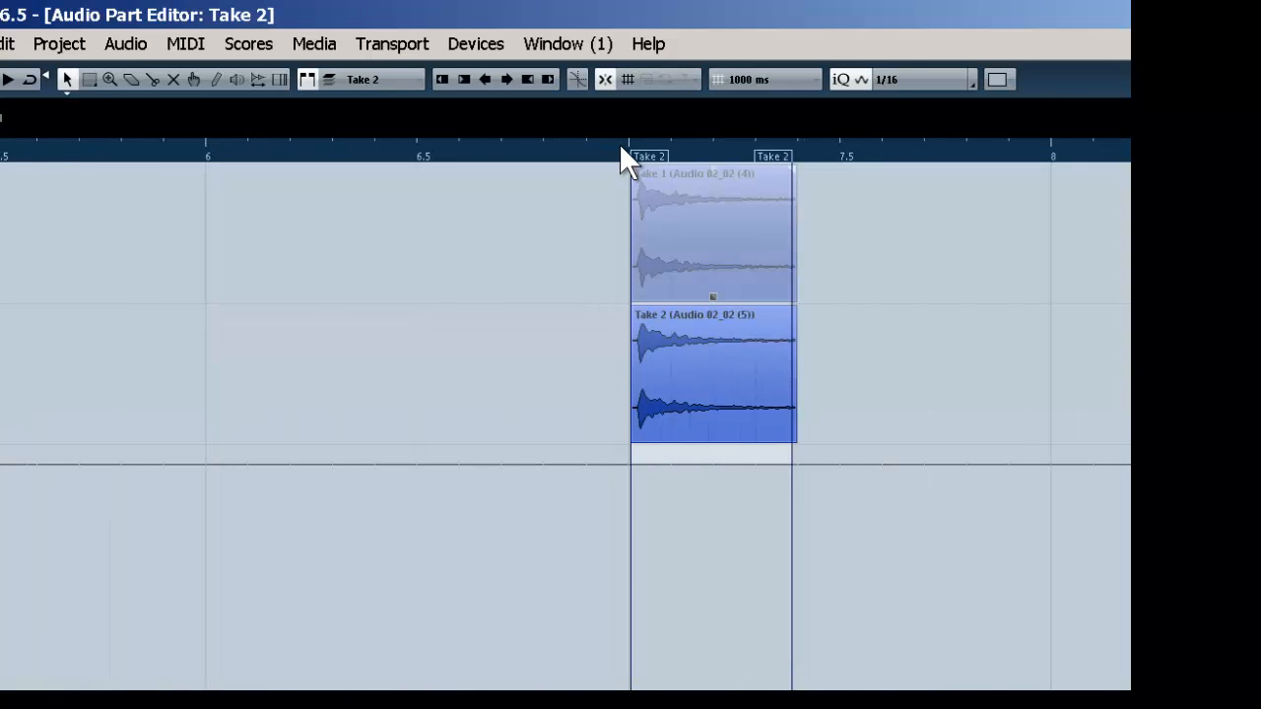
pyautogui.press('Up')
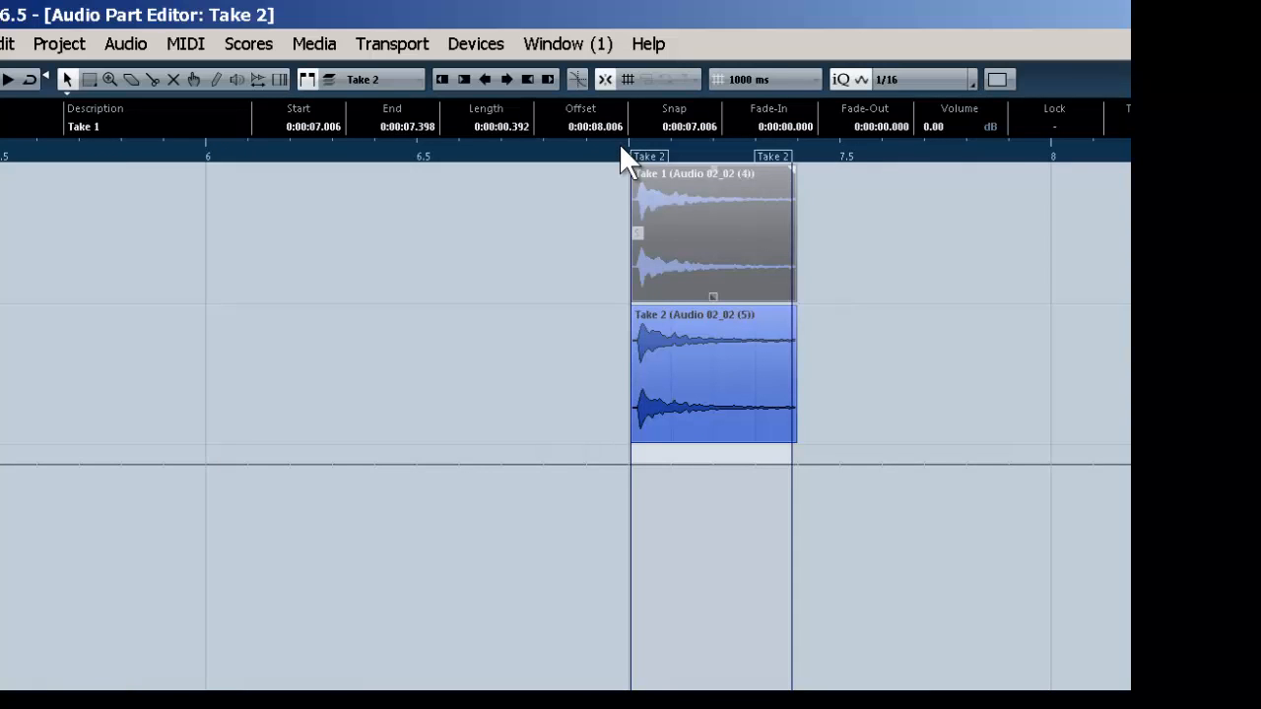
pyautogui.moveTo(713, 169); pyautogui.dragTo(714, 182)
pyautogui.press('Return')
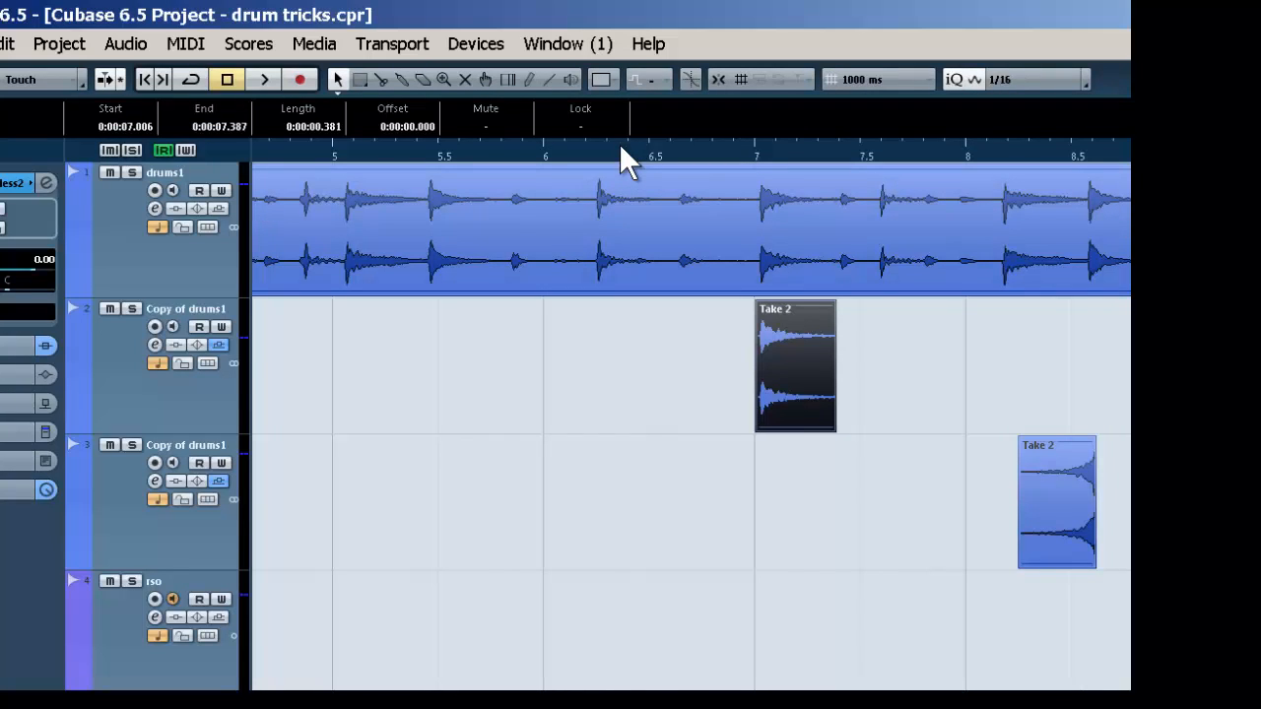
# Play back the drums from the project start with the stretched hit and return to the beginning
pyautogui.press('.')
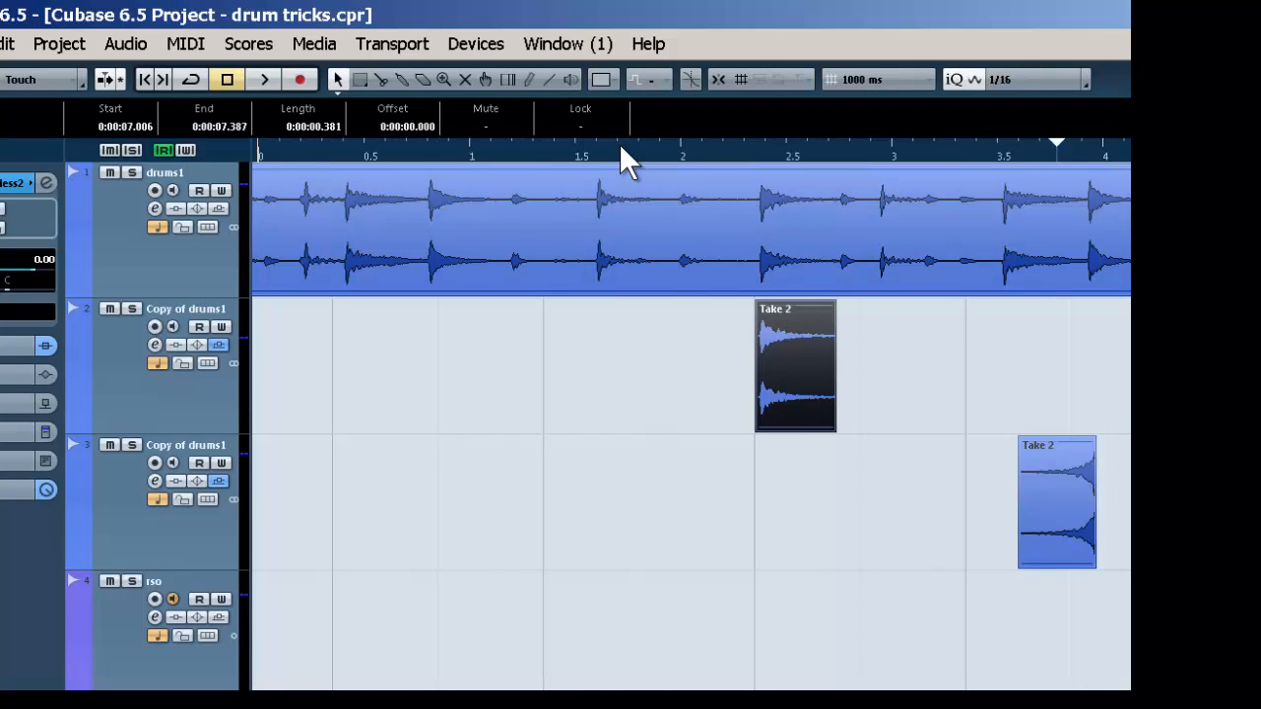
pyautogui.press('space')
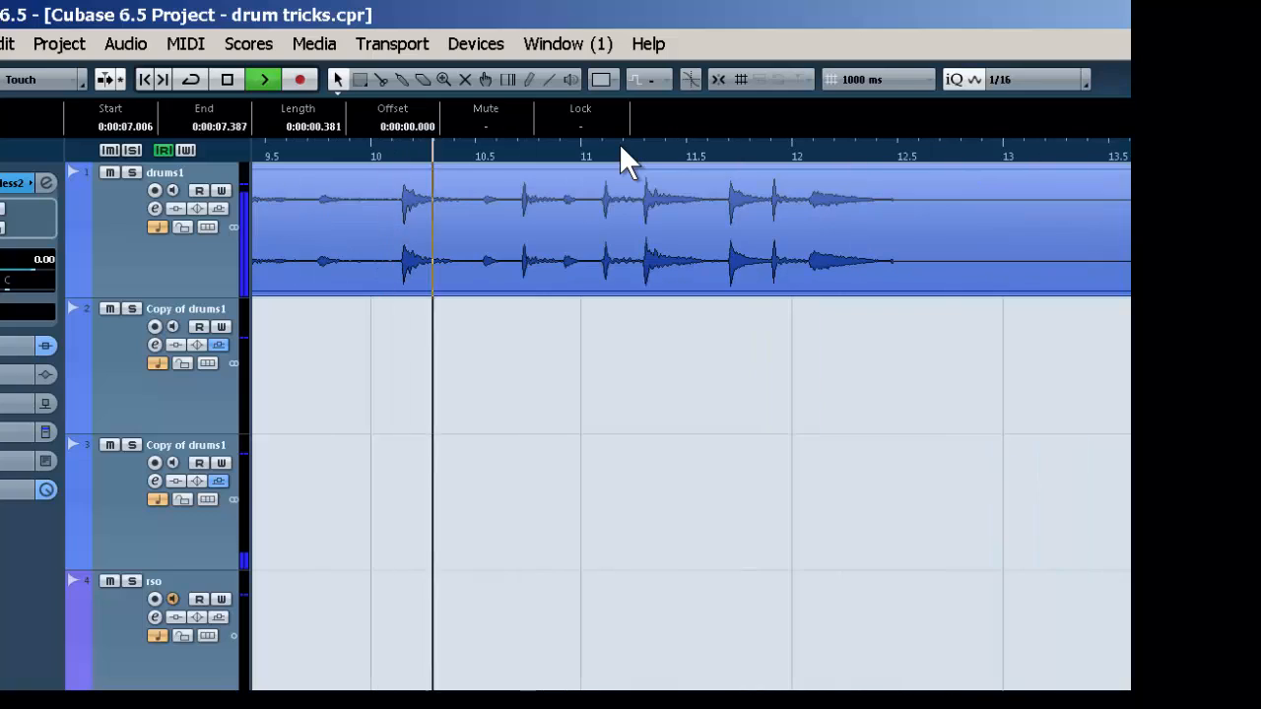
pyautogui.press('space')
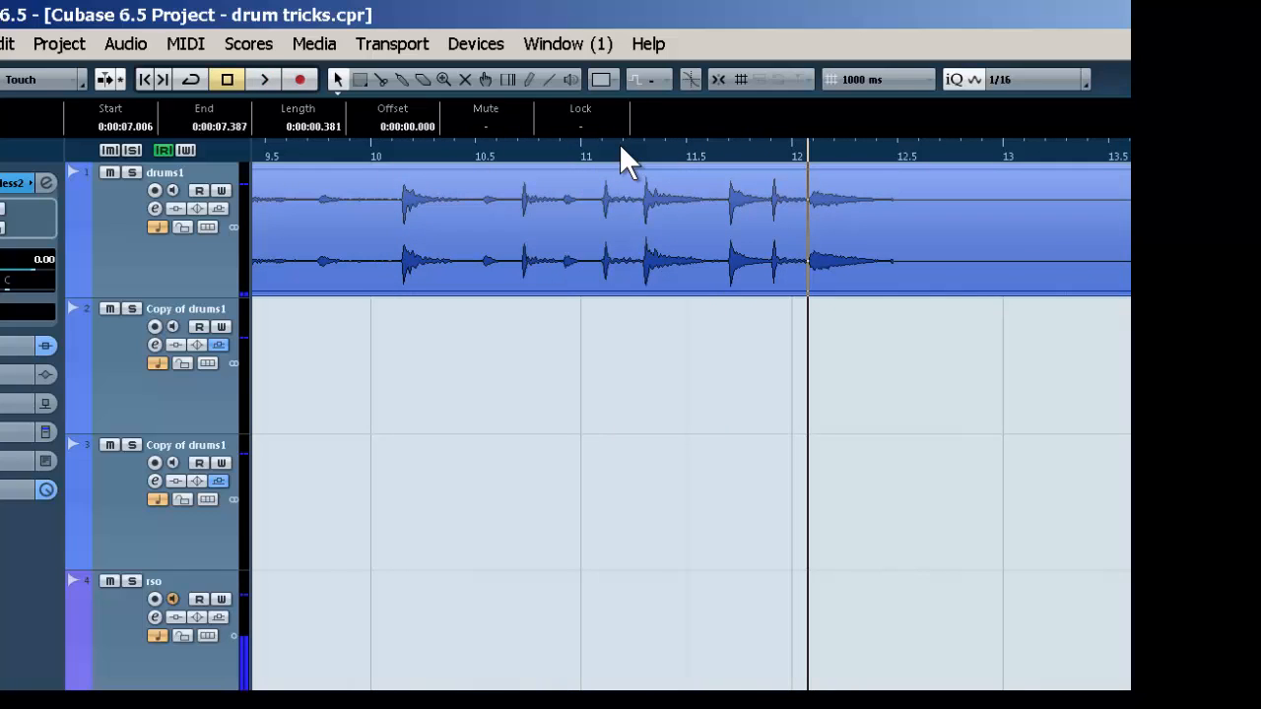
pyautogui.press('Home')
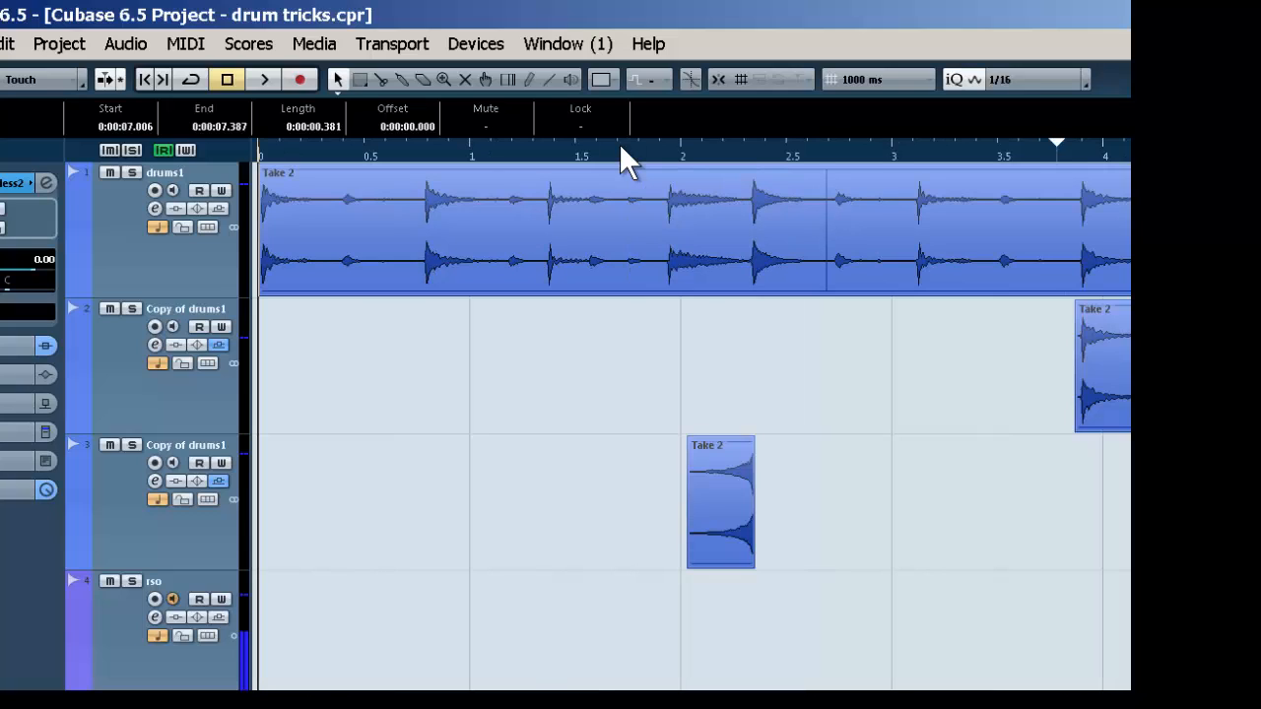